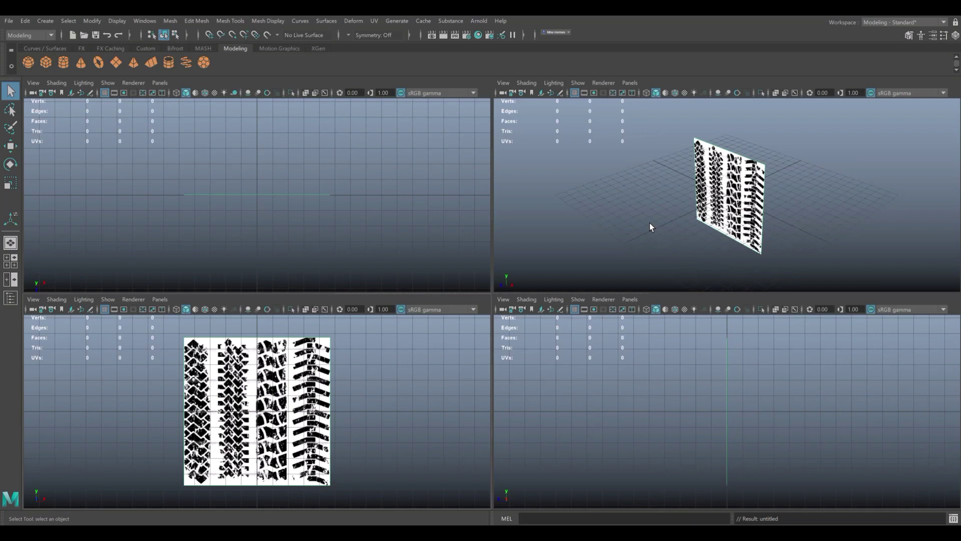
Step: Maximize the perspective view and orbit it until the textured tread plane faces the camera
{"action": "key", "text": "space"}
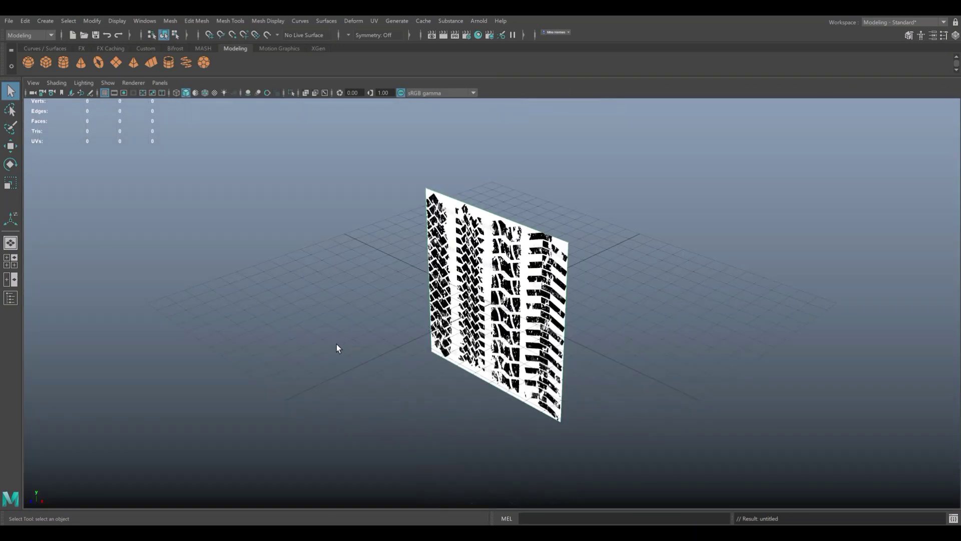
{"action": "left_click_drag", "start_coordinate": [338, 344], "coordinate": [364, 341], "text": "alt"}
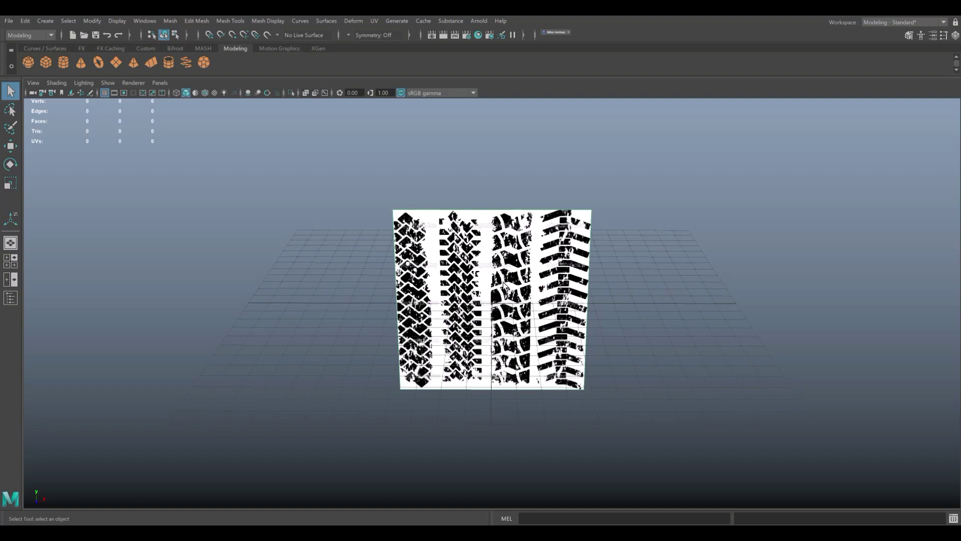
Step: Create a polygon cube and move it onto a tread knob in the maximized front view
{"action": "left_click", "coordinate": [47, 63]}
{"action": "left_click", "coordinate": [11, 260]}
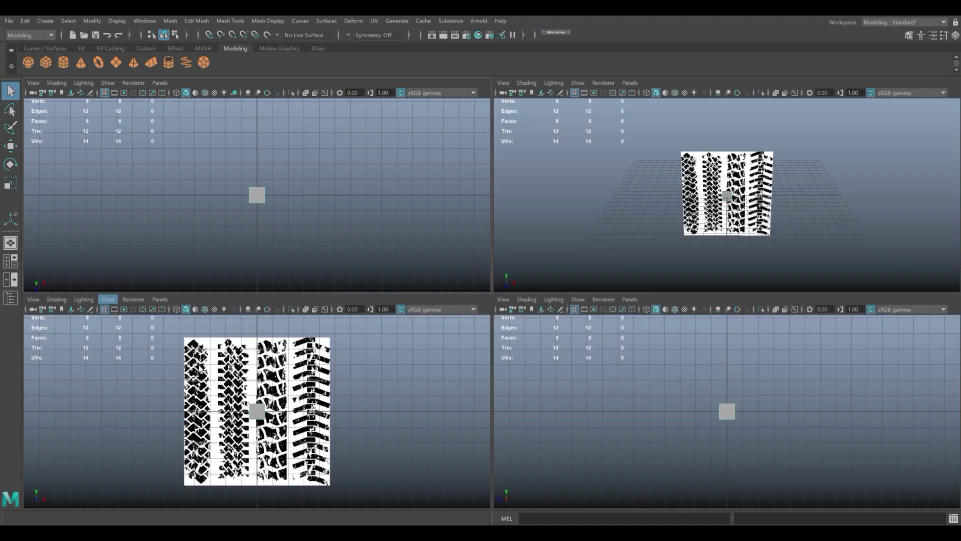
{"action": "key", "text": "space"}
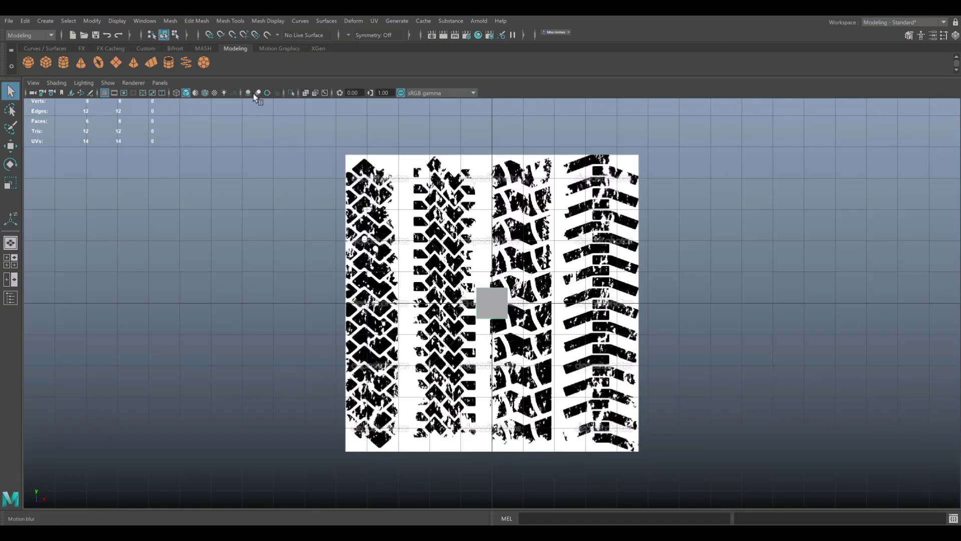
{"action": "left_click", "coordinate": [305, 92]}
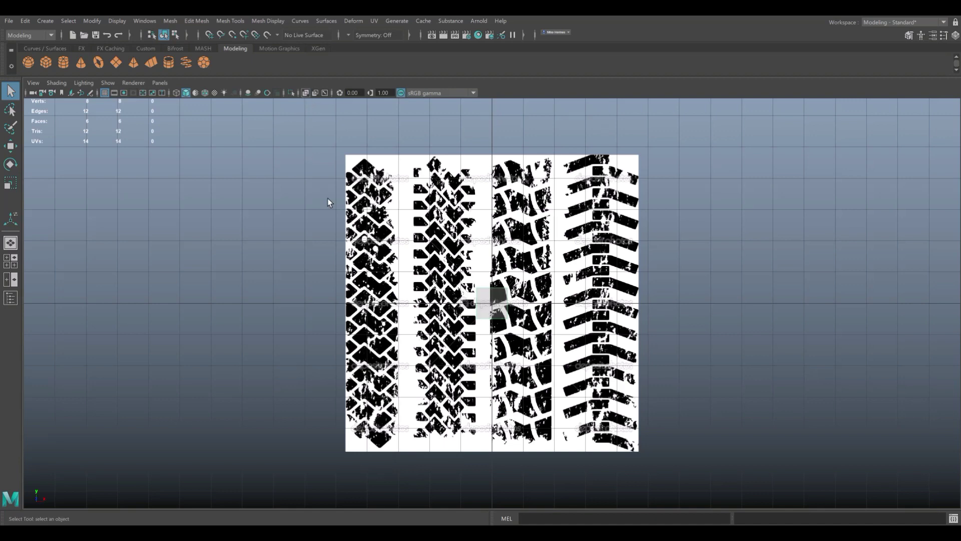
{"action": "scroll", "coordinate": [327, 198], "scroll_direction": "up", "scroll_amount": 2}
{"action": "scroll", "coordinate": [510, 402], "scroll_direction": "up", "scroll_amount": 3}
{"action": "scroll", "coordinate": [491, 384], "scroll_direction": "up", "scroll_amount": 1}
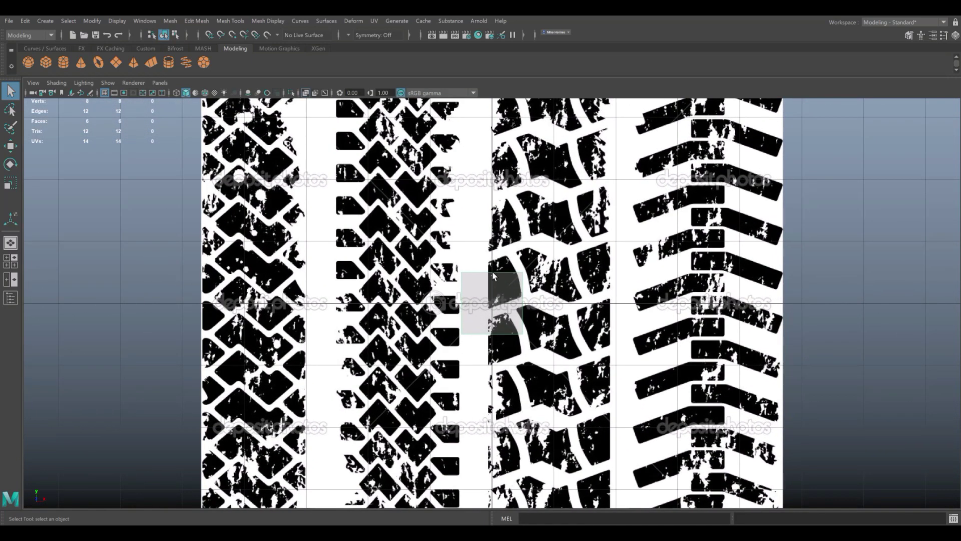
{"action": "left_click", "coordinate": [306, 93]}
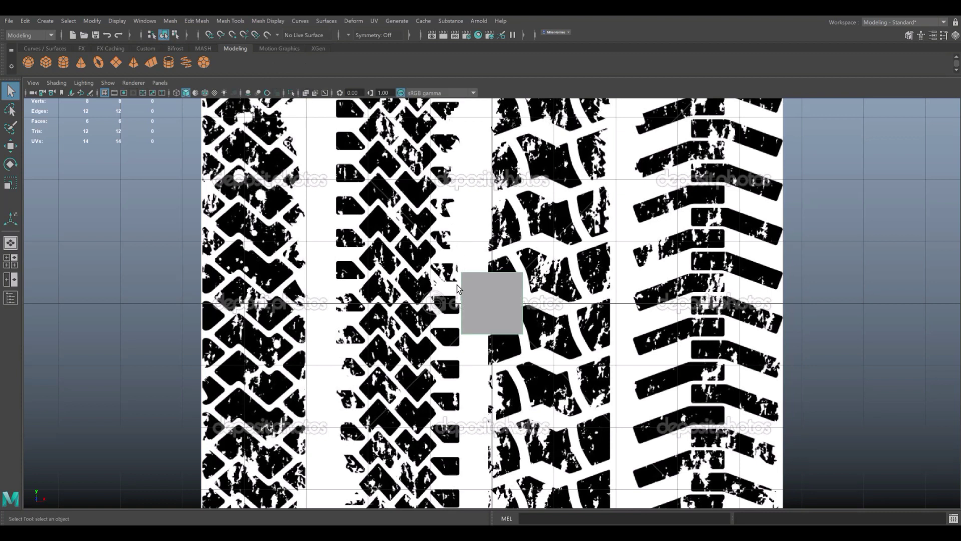
{"action": "key", "text": "w"}
{"action": "left_click_drag", "start_coordinate": [497, 305], "coordinate": [548, 283]}
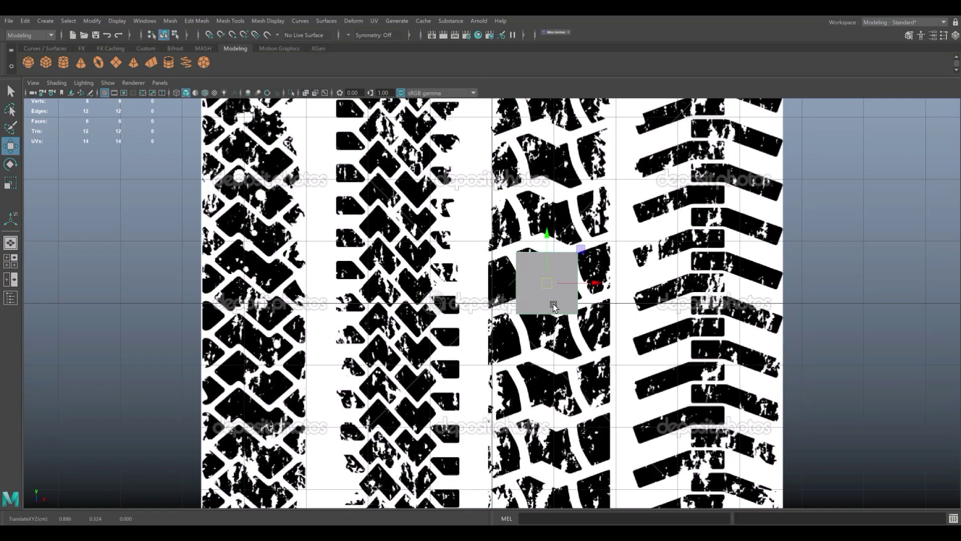
{"action": "scroll", "coordinate": [559, 293], "scroll_direction": "up", "scroll_amount": 2}
{"action": "scroll", "coordinate": [598, 251], "scroll_direction": "up", "scroll_amount": 2}
Step: Drag the cube's corner vertices along the knob's edges to form a thin strip
{"action": "right_click_drag", "start_coordinate": [599, 252], "coordinate": [558, 247]}
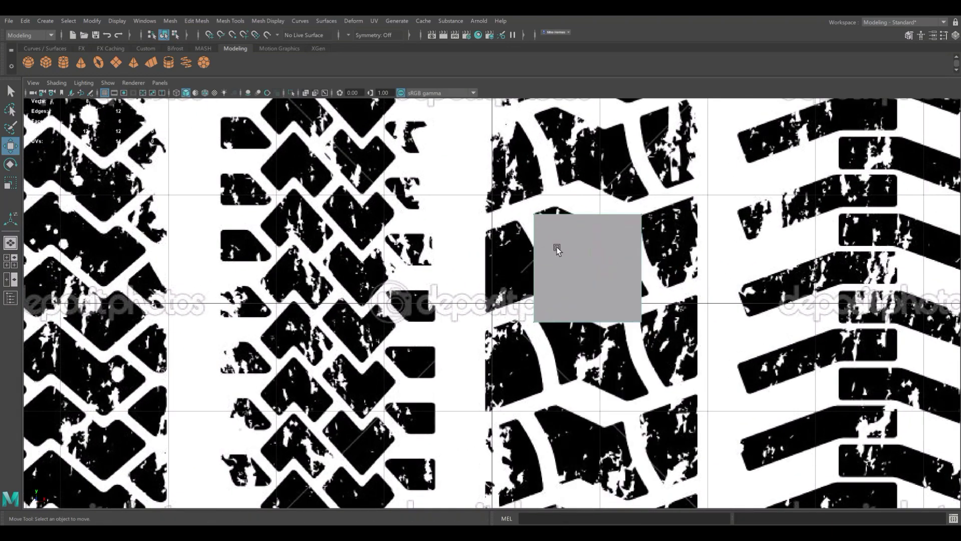
{"action": "mouse_move", "coordinate": [612, 201]}
{"action": "left_mouse_down"}
{"action": "mouse_move", "coordinate": [644, 230]}
{"action": "mouse_move", "coordinate": [560, 217]}
{"action": "left_mouse_up"}
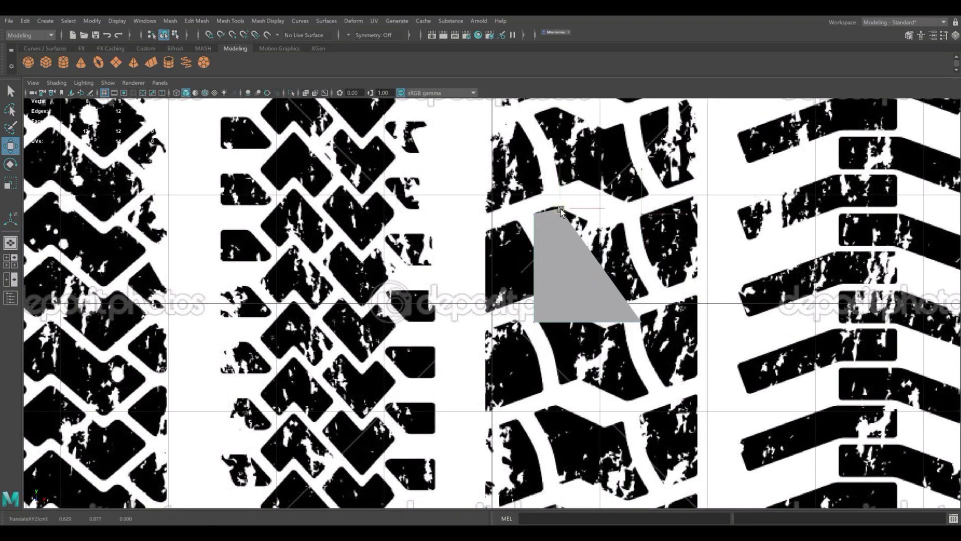
{"action": "left_click", "coordinate": [533, 321]}
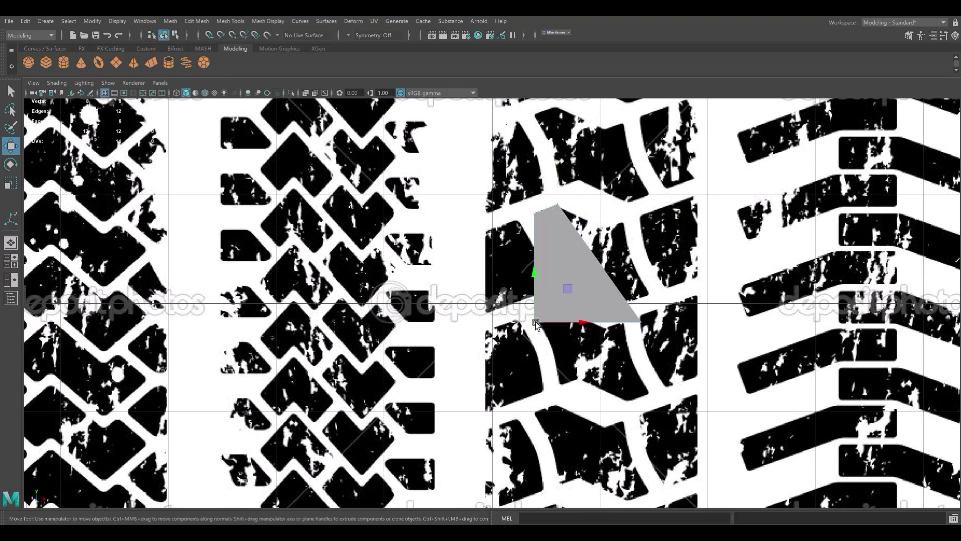
{"action": "mouse_move", "coordinate": [534, 321]}
{"action": "left_mouse_down"}
{"action": "mouse_move", "coordinate": [557, 280]}
{"action": "mouse_move", "coordinate": [561, 292]}
{"action": "left_mouse_up"}
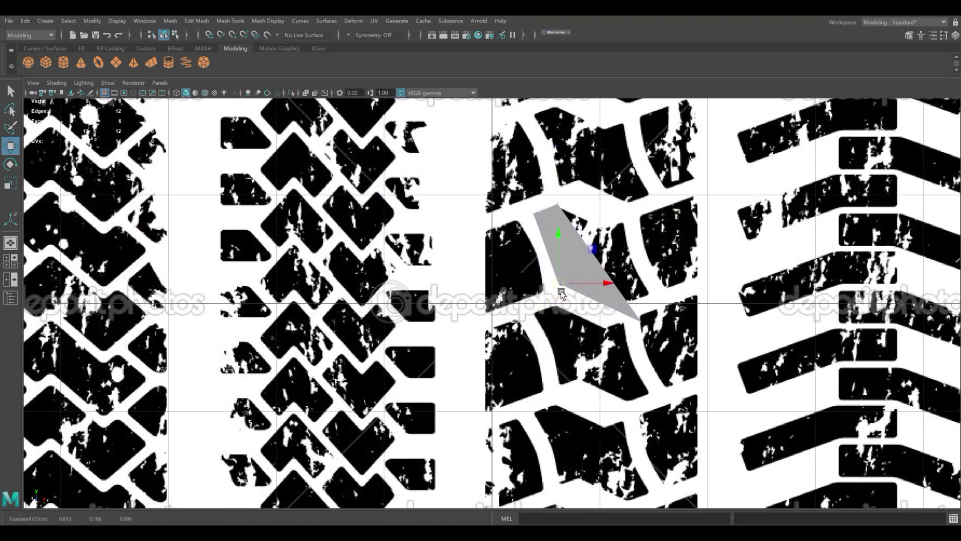
{"action": "left_click", "coordinate": [630, 316]}
{"action": "mouse_move", "coordinate": [631, 316]}
{"action": "left_mouse_down"}
{"action": "mouse_move", "coordinate": [576, 270]}
{"action": "mouse_move", "coordinate": [579, 278]}
{"action": "left_mouse_up"}
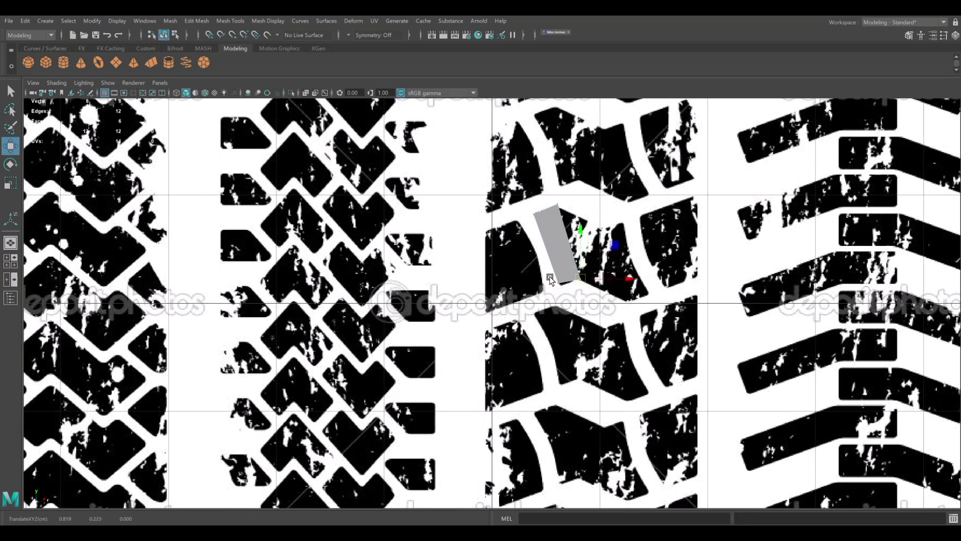
Step: Fine-tune the face's top-left and lower corner vertices onto the knob outline
{"action": "left_click", "coordinate": [563, 287]}
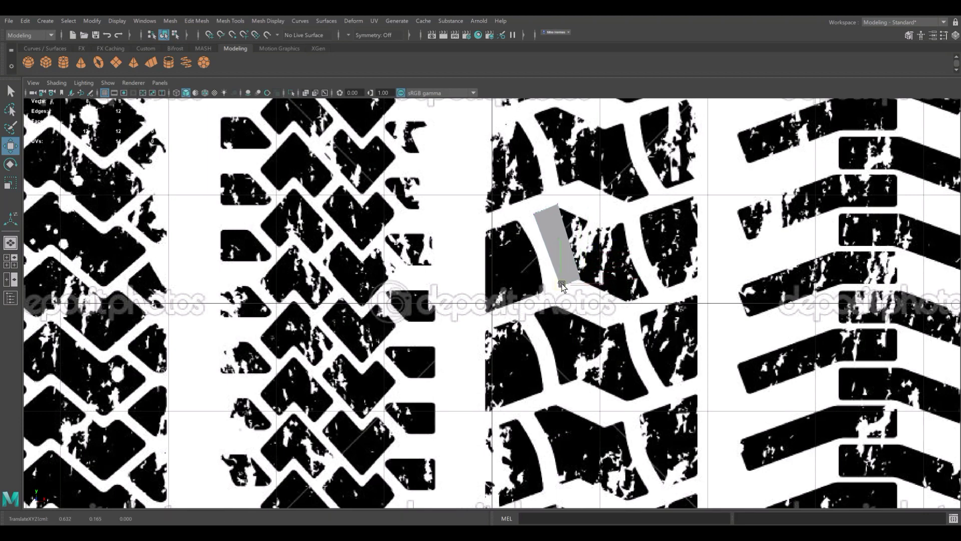
{"action": "left_click", "coordinate": [557, 204]}
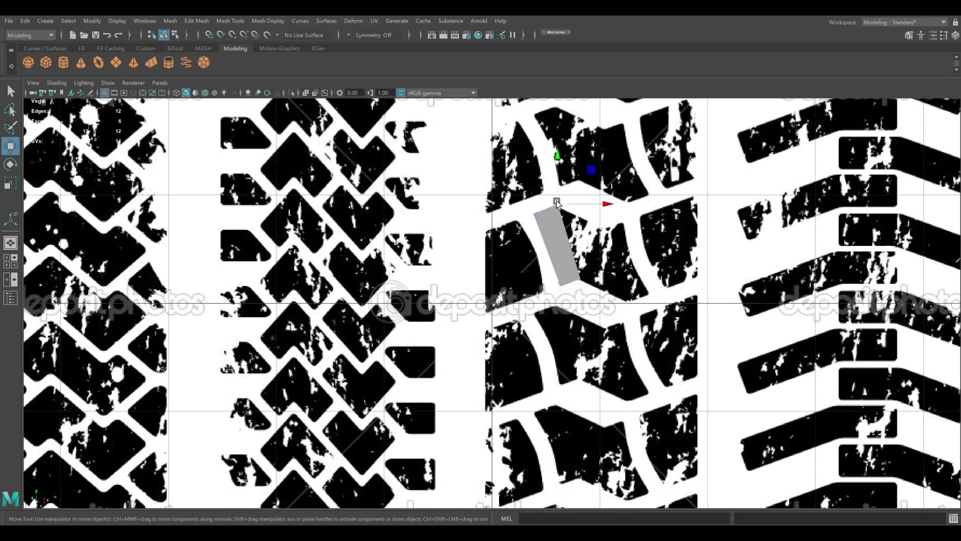
{"action": "left_click_drag", "start_coordinate": [556, 207], "coordinate": [553, 206]}
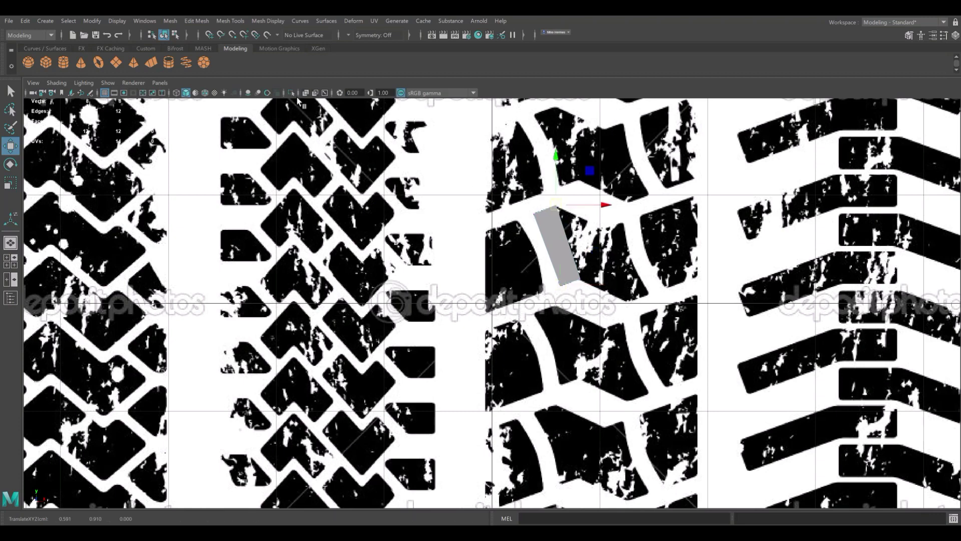
{"action": "mouse_move", "coordinate": [559, 265]}
{"action": "right_mouse_down", "text": "alt"}
{"action": "mouse_move", "coordinate": [572, 270]}
{"action": "mouse_move", "coordinate": [583, 250]}
{"action": "right_mouse_up", "text": "alt"}
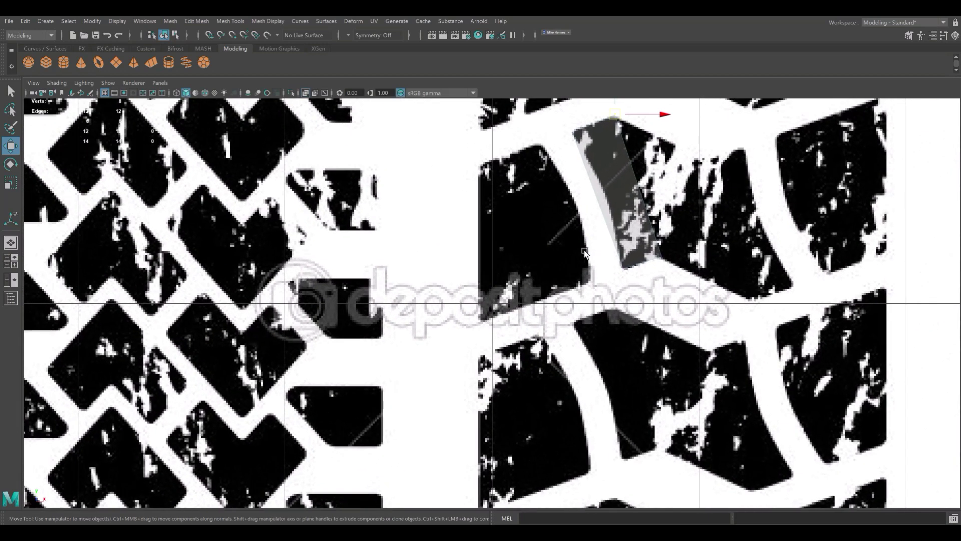
{"action": "scroll", "coordinate": [560, 270], "scroll_direction": "up", "scroll_amount": 10}
{"action": "scroll", "coordinate": [492, 342], "scroll_direction": "down", "scroll_amount": 15}
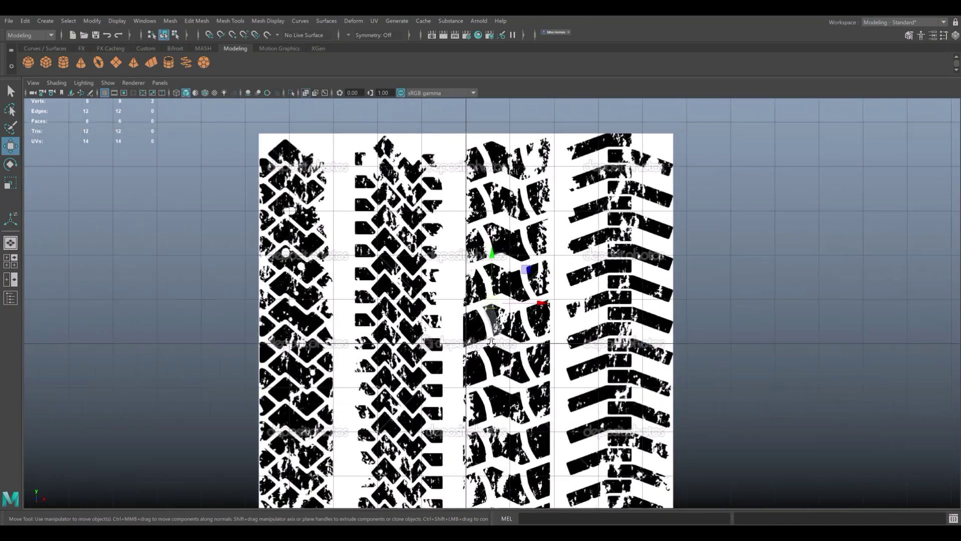
{"action": "scroll", "coordinate": [491, 341], "scroll_direction": "up", "scroll_amount": 2}
{"action": "scroll", "coordinate": [490, 341], "scroll_direction": "up", "scroll_amount": 3}
{"action": "scroll", "coordinate": [490, 341], "scroll_direction": "up", "scroll_amount": 2}
{"action": "scroll", "coordinate": [491, 347], "scroll_direction": "up", "scroll_amount": 2}
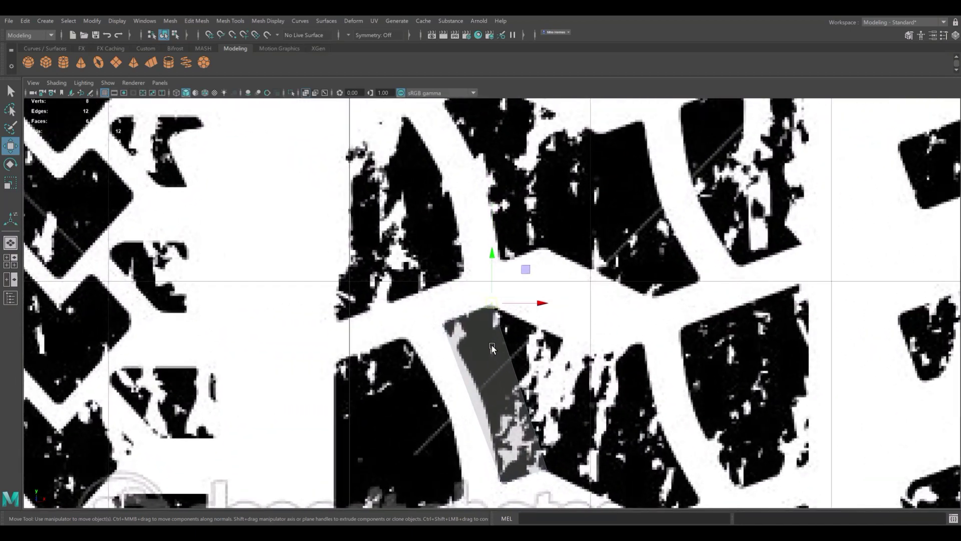
{"action": "scroll", "coordinate": [496, 349], "scroll_direction": "up", "scroll_amount": 2}
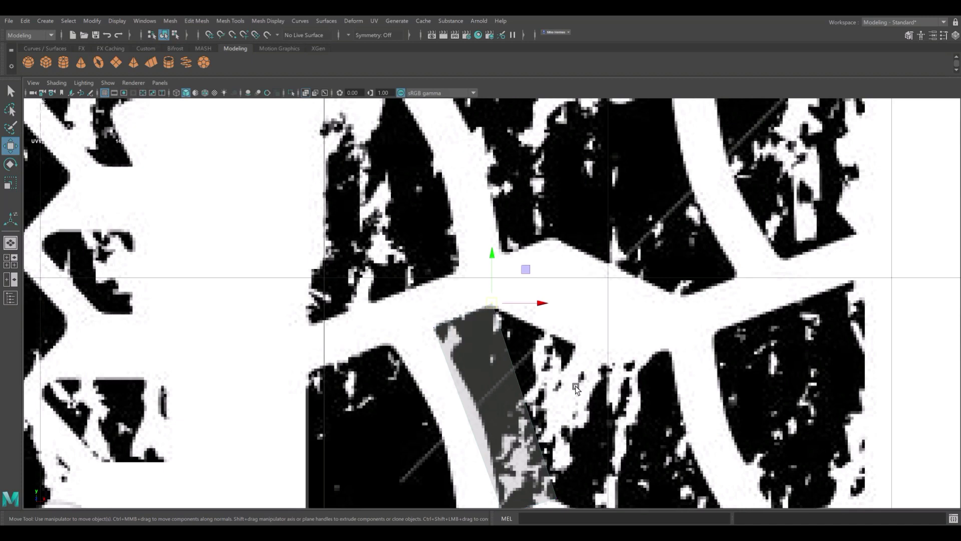
{"action": "scroll", "coordinate": [575, 385], "scroll_direction": "down", "scroll_amount": 3}
{"action": "scroll", "coordinate": [541, 379], "scroll_direction": "down", "scroll_amount": 1}
{"action": "scroll", "coordinate": [501, 375], "scroll_direction": "down", "scroll_amount": 2}
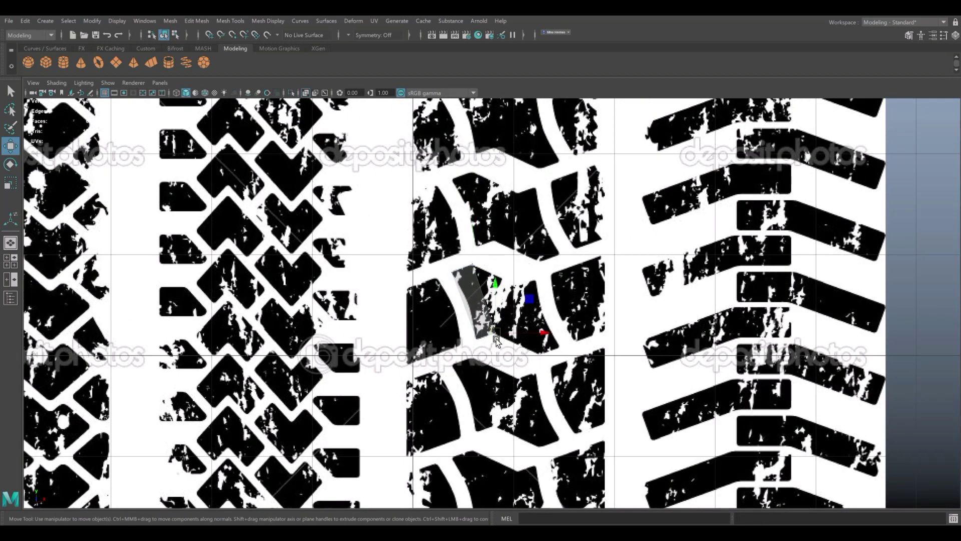
{"action": "middle_click_drag", "start_coordinate": [508, 345], "coordinate": [495, 334]}
{"action": "scroll", "coordinate": [496, 337], "scroll_direction": "up", "scroll_amount": 1}
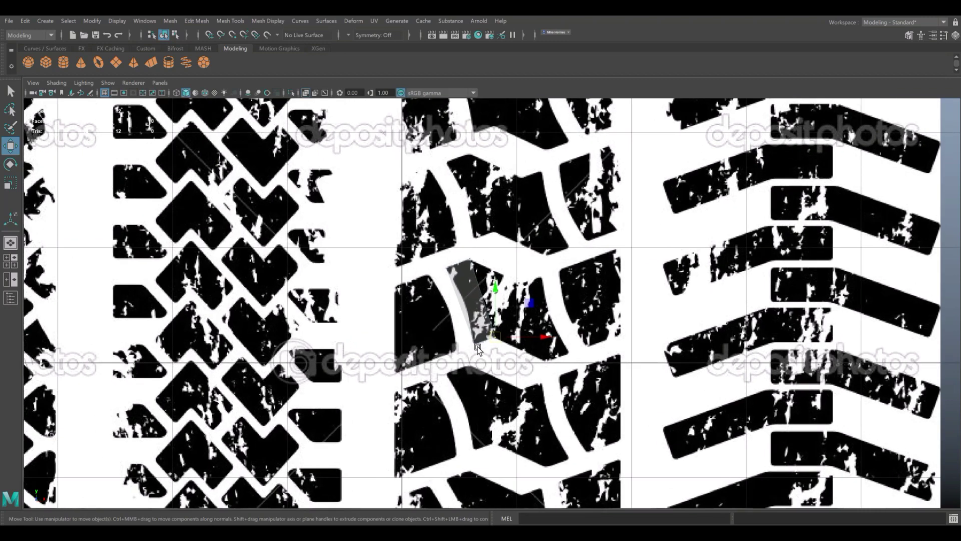
{"action": "scroll", "coordinate": [488, 345], "scroll_direction": "up", "scroll_amount": 1}
{"action": "scroll", "coordinate": [480, 352], "scroll_direction": "up", "scroll_amount": 1}
{"action": "left_click", "coordinate": [462, 364]}
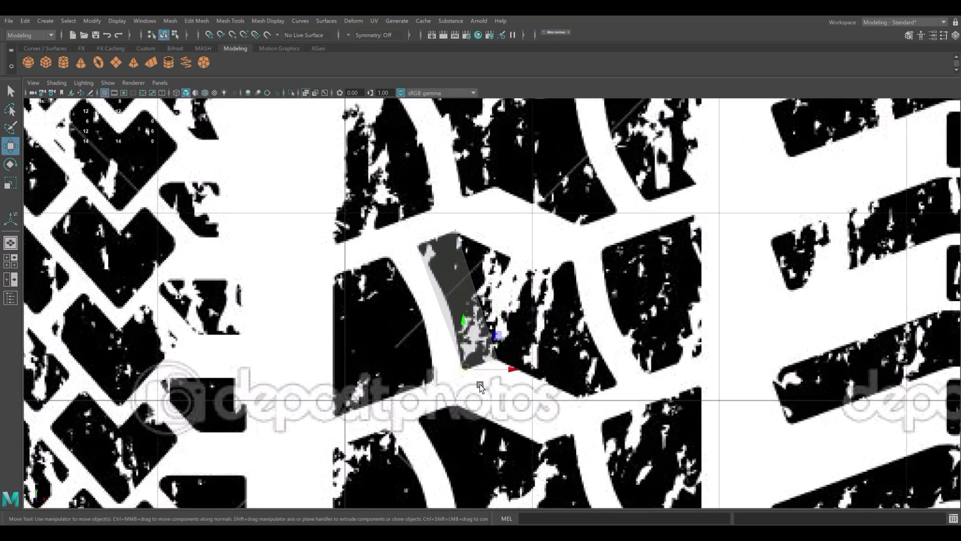
{"action": "middle_click_drag", "start_coordinate": [465, 370], "coordinate": [466, 369]}
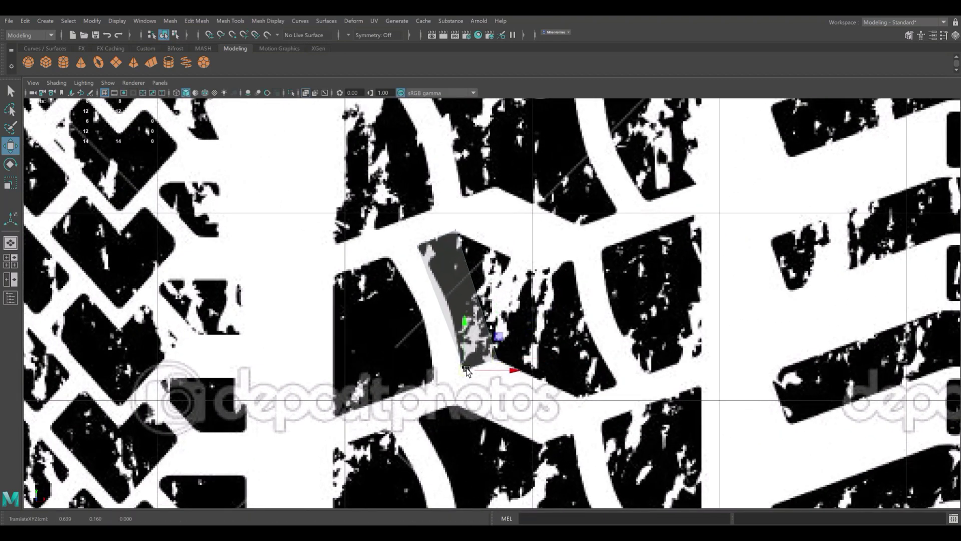
Step: Extrude the piece's front face outward to give it depth, then slightly reduce it
{"action": "key", "text": "space"}
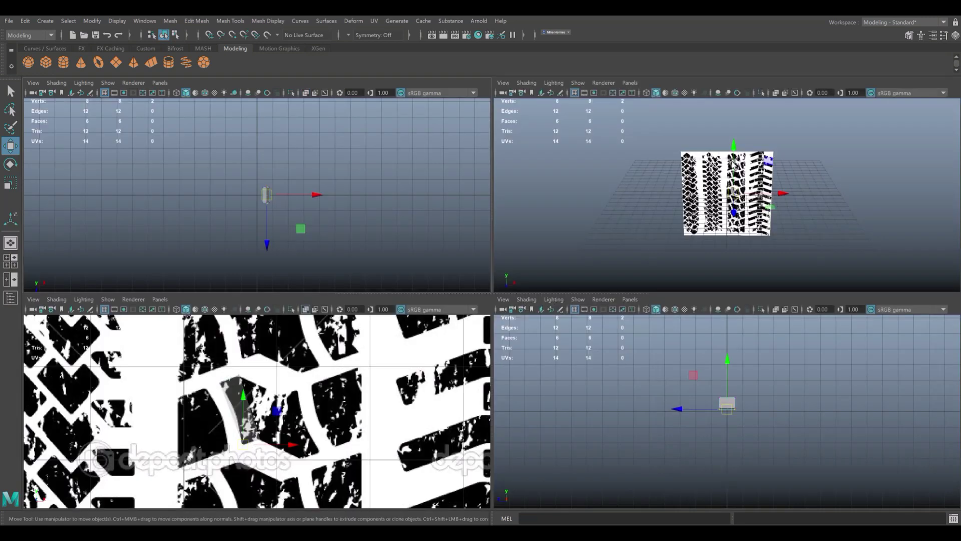
{"action": "key", "text": "f"}
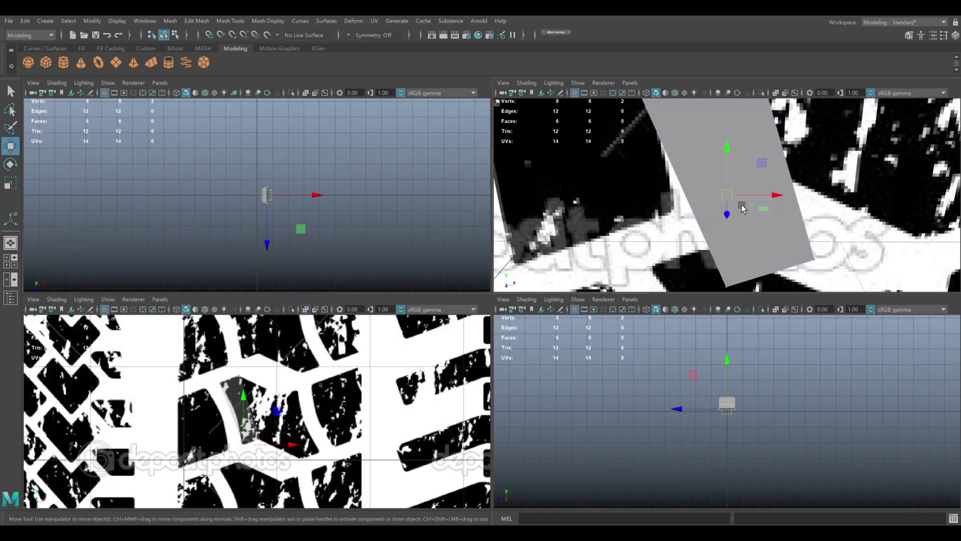
{"action": "left_click_drag", "start_coordinate": [815, 201], "coordinate": [666, 174], "text": "alt"}
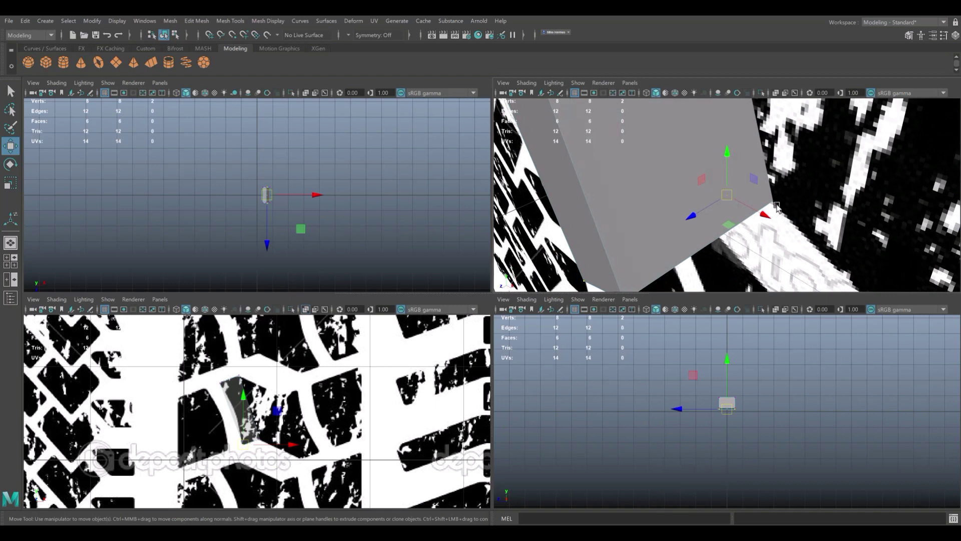
{"action": "right_click_drag", "start_coordinate": [647, 167], "coordinate": [661, 172]}
{"action": "left_click", "coordinate": [662, 171]}
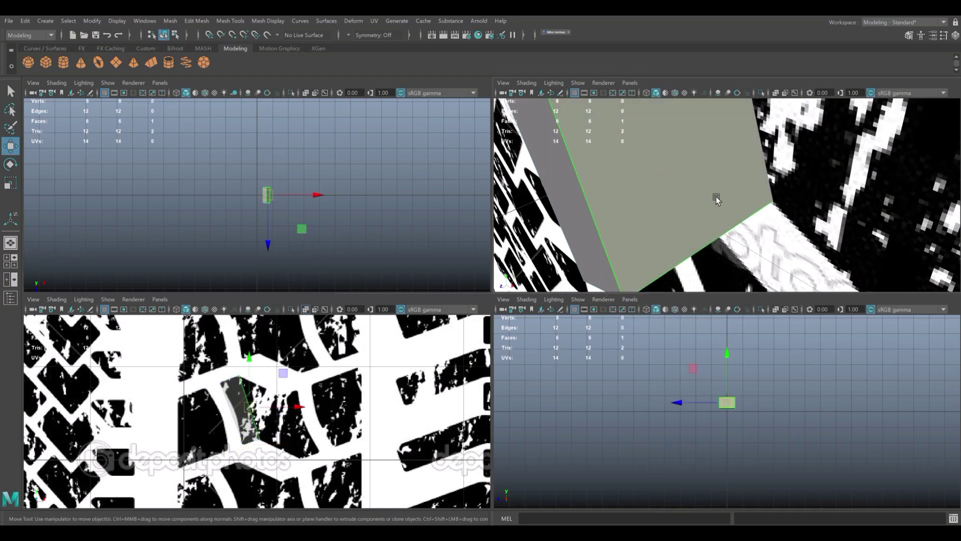
{"action": "key", "text": "ctrl+e"}
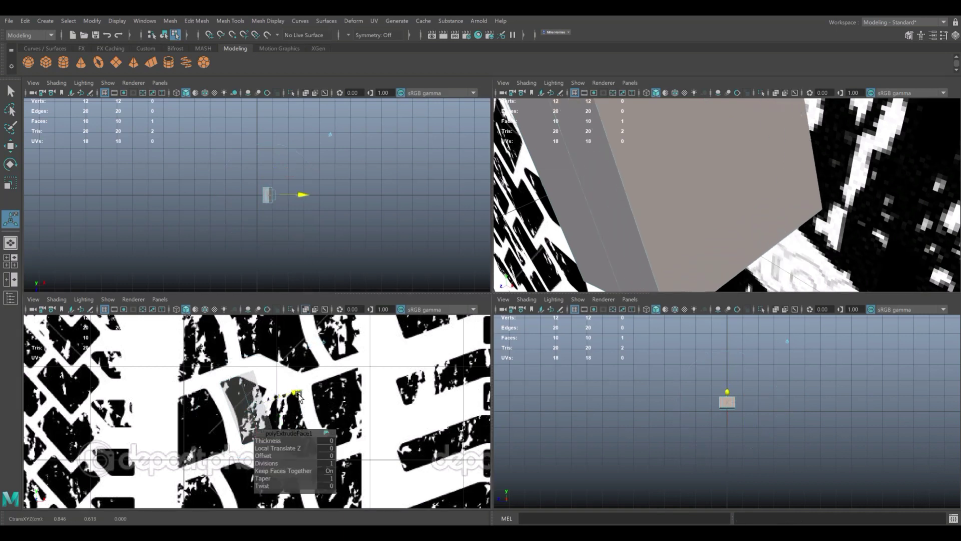
{"action": "left_click_drag", "start_coordinate": [281, 394], "coordinate": [297, 405]}
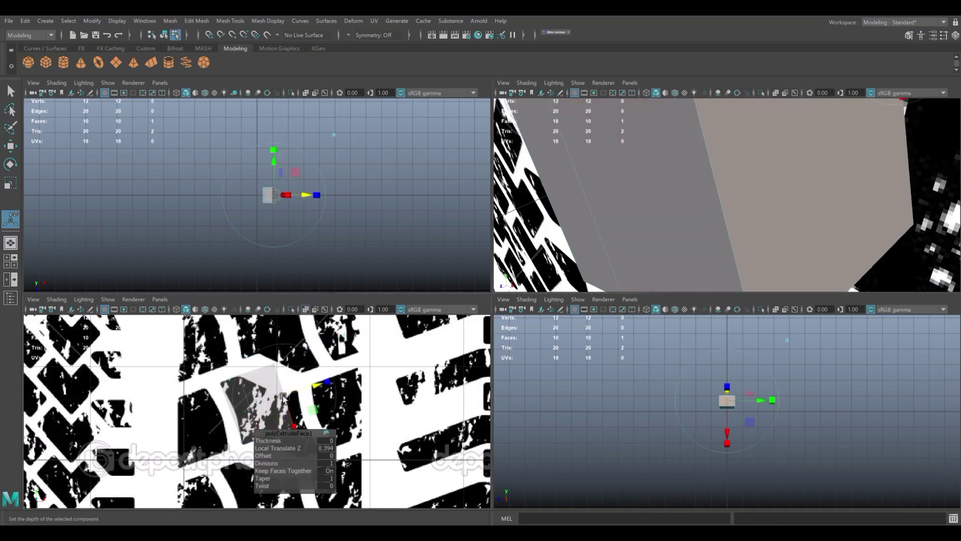
{"action": "left_click", "coordinate": [291, 431]}
{"action": "left_click_drag", "start_coordinate": [292, 431], "coordinate": [316, 410]}
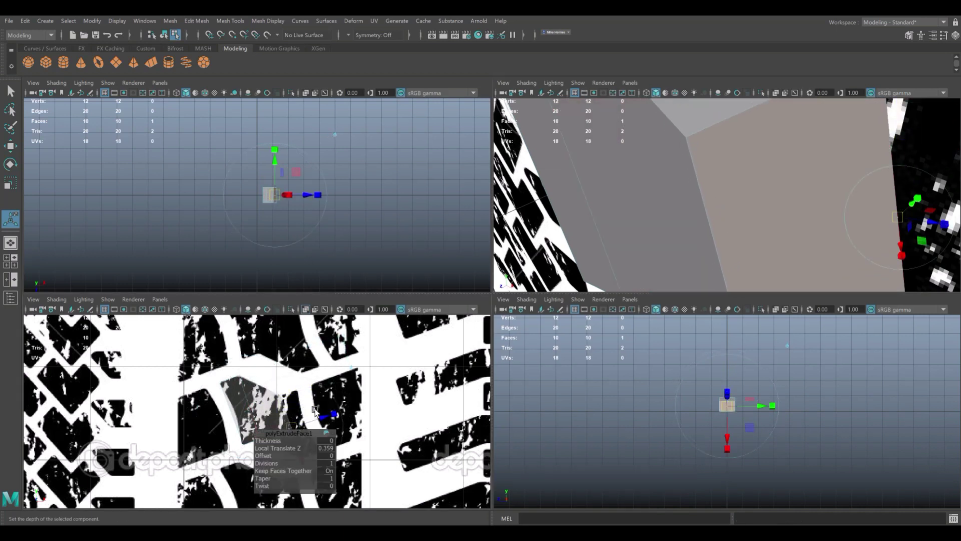
Step: Extrude the face again, move it right over the next block, and align its lower-right corner
{"action": "key", "text": "space"}
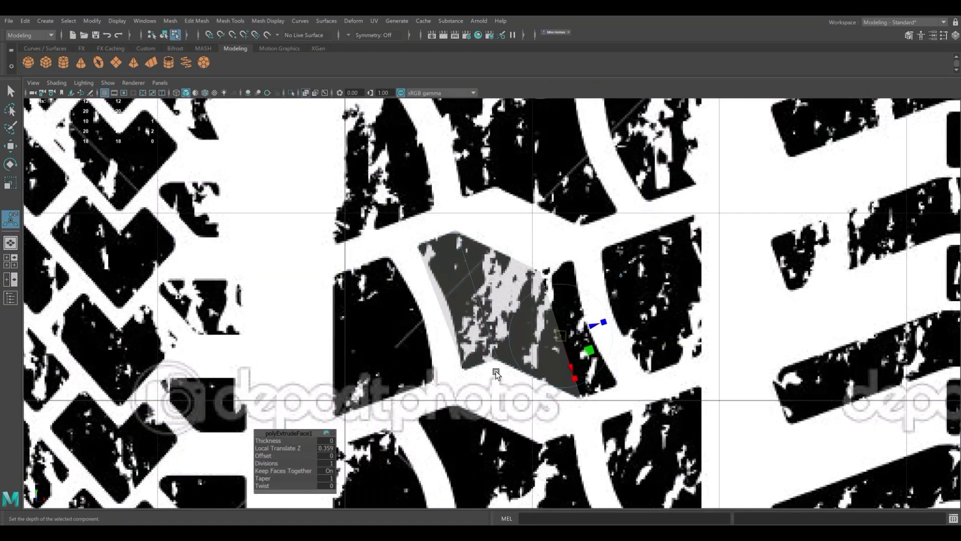
{"action": "key", "text": "ctrl+e"}
{"action": "key", "text": "w"}
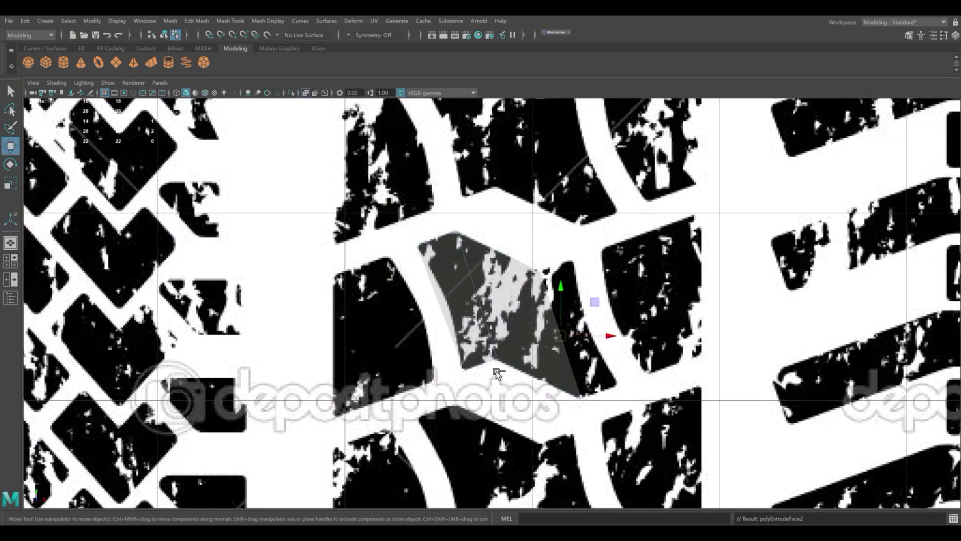
{"action": "left_click_drag", "start_coordinate": [556, 345], "coordinate": [594, 331]}
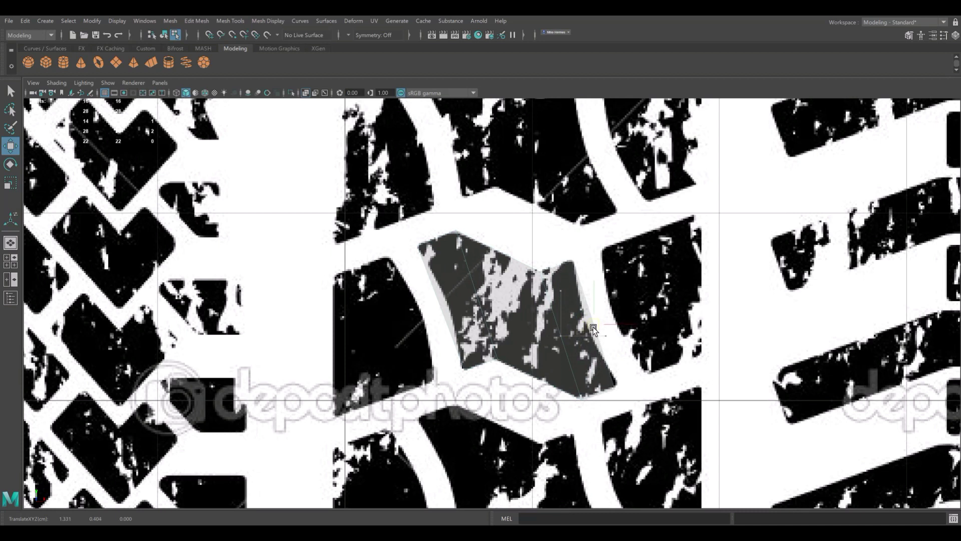
{"action": "left_click", "coordinate": [563, 324]}
{"action": "right_click_drag", "start_coordinate": [571, 321], "coordinate": [575, 346]}
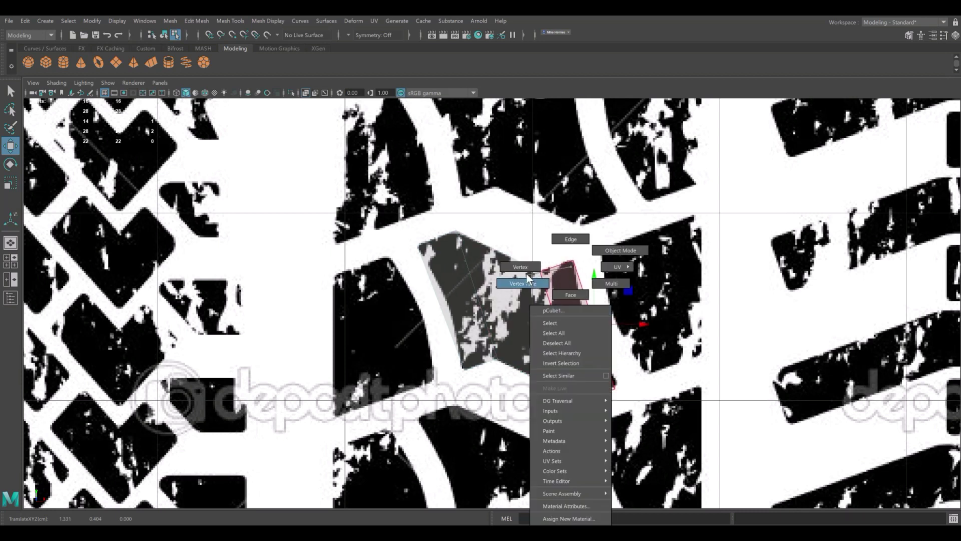
{"action": "left_click", "coordinate": [616, 388]}
{"action": "left_click_drag", "start_coordinate": [620, 396], "coordinate": [616, 384]}
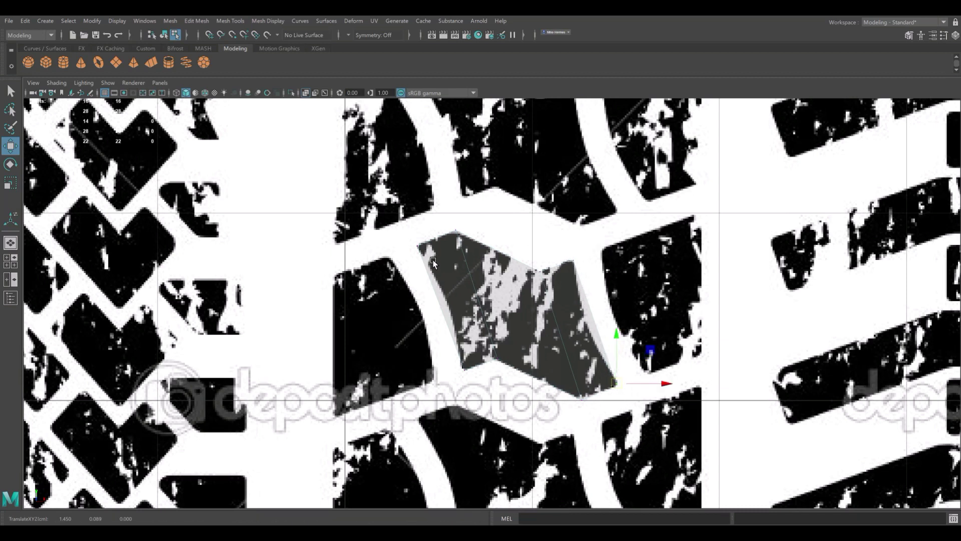
Step: Insert three edge loops across the grey tread section with Insert Edge Loop
{"action": "left_click", "coordinate": [268, 24]}
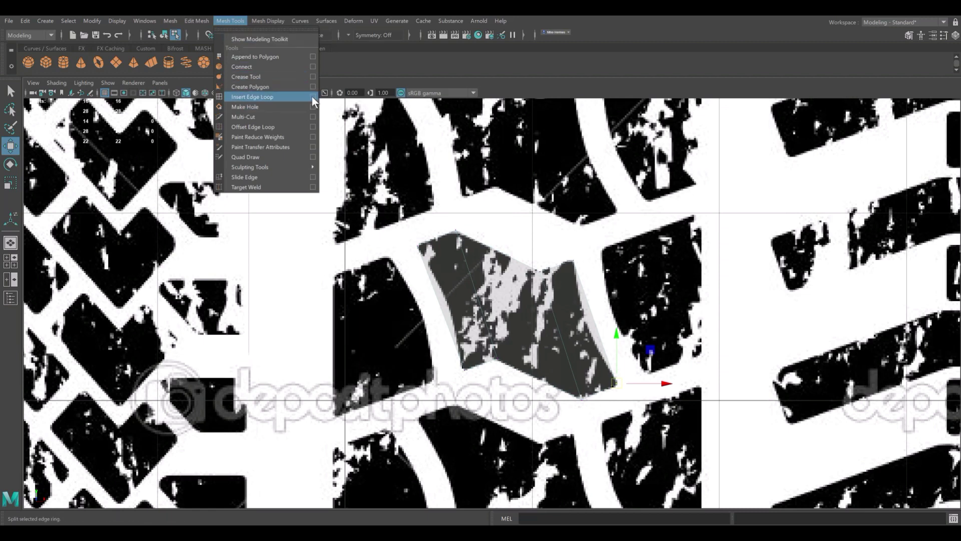
{"action": "left_click", "coordinate": [312, 97]}
{"action": "left_click", "coordinate": [713, 152]}
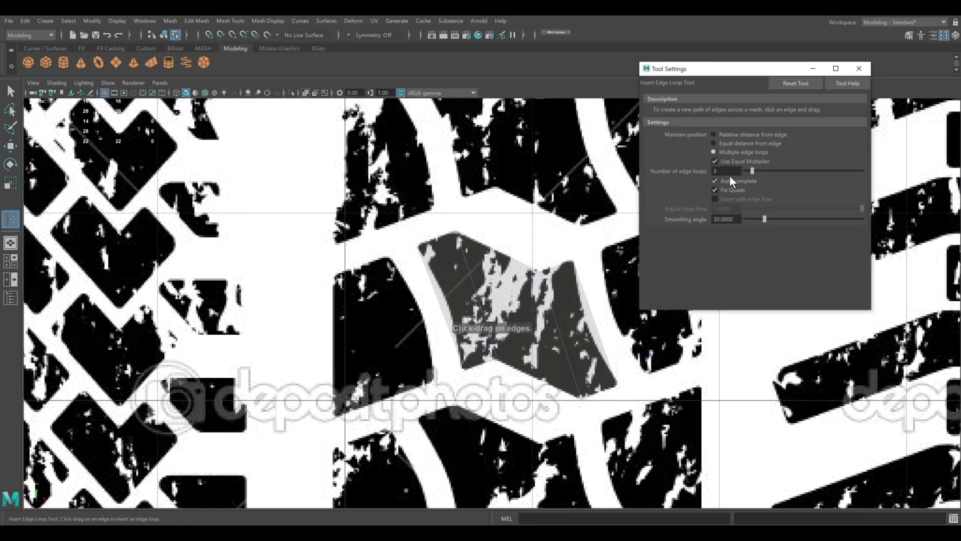
{"action": "left_click", "coordinate": [439, 309]}
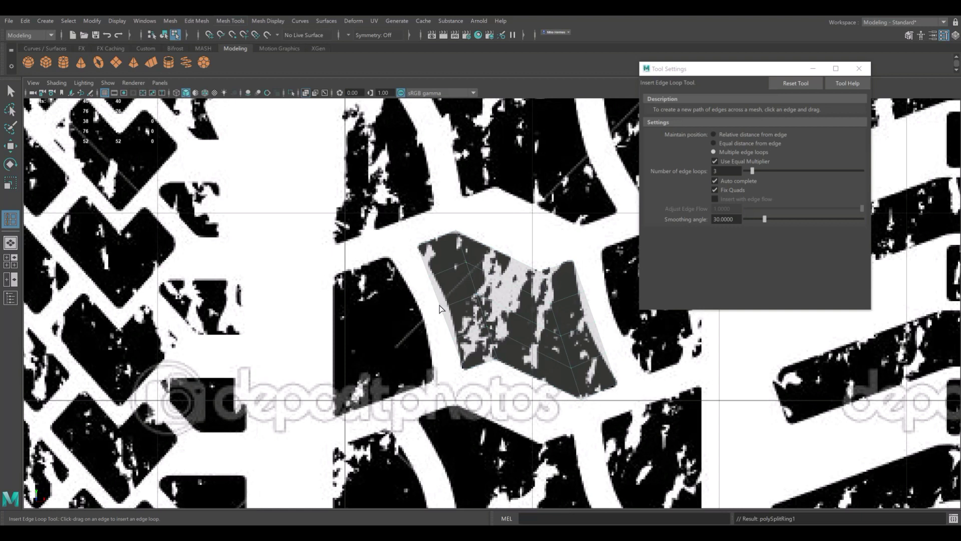
{"action": "key", "text": "q"}
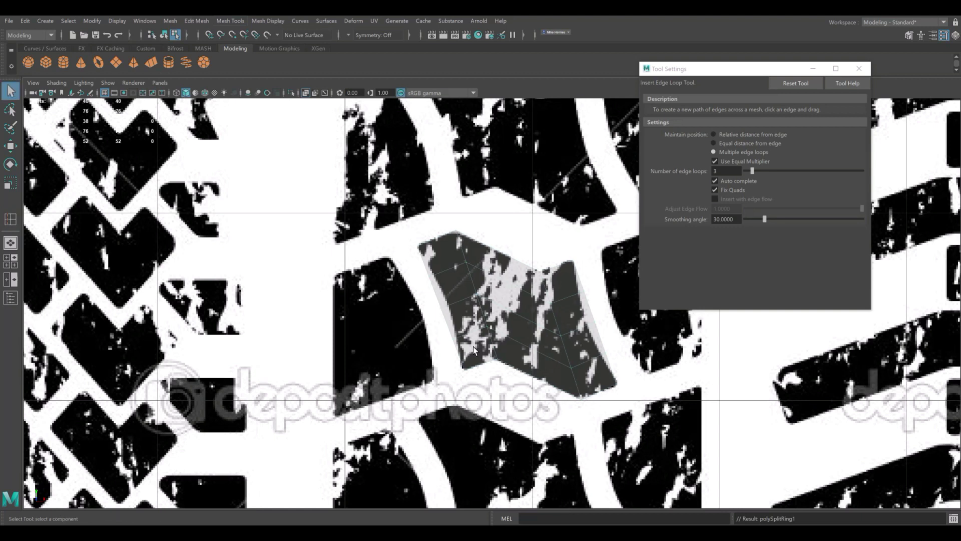
Step: Pull the section's vertices onto the tread block edges, then close Tool Settings
{"action": "right_click_drag", "start_coordinate": [443, 269], "coordinate": [400, 270]}
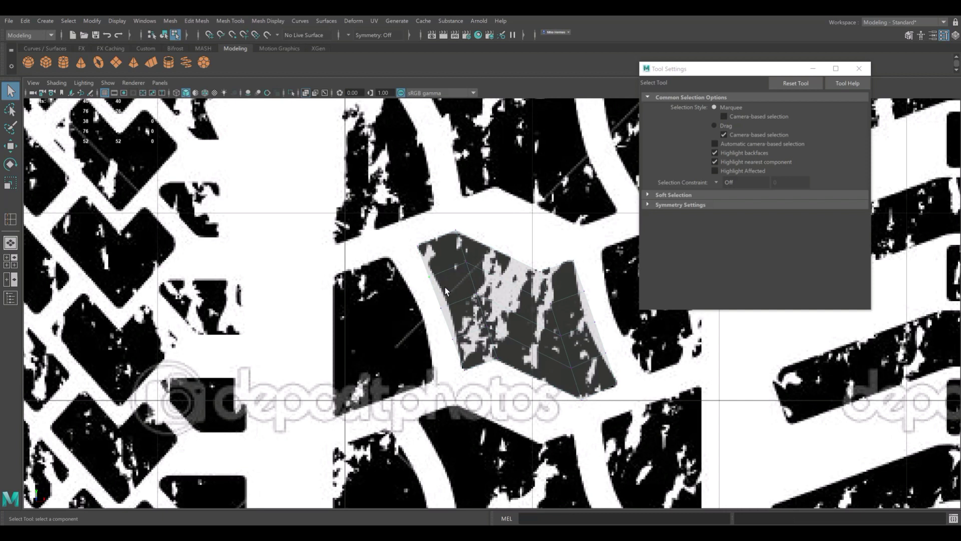
{"action": "key", "text": "w"}
{"action": "left_click_drag", "start_coordinate": [433, 280], "coordinate": [436, 279]}
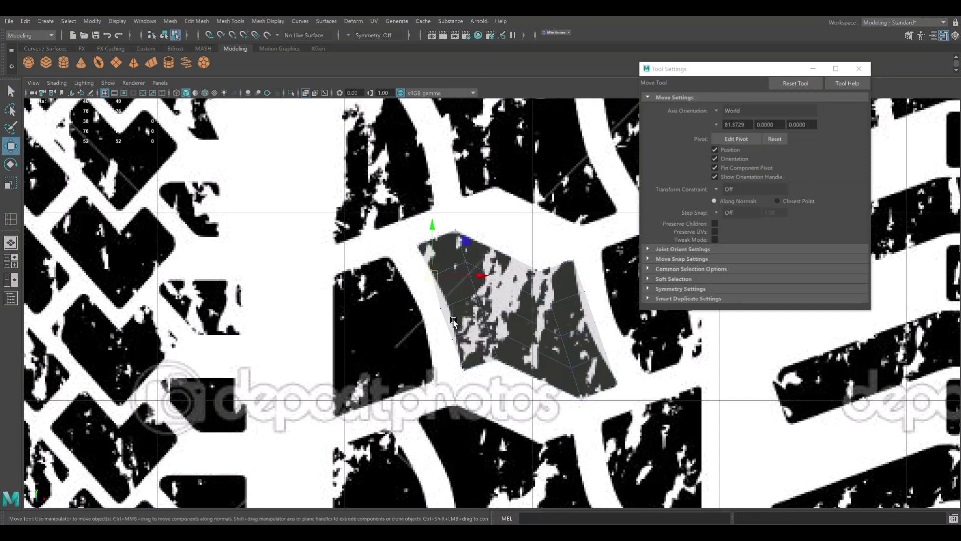
{"action": "left_click_drag", "start_coordinate": [449, 265], "coordinate": [451, 307]}
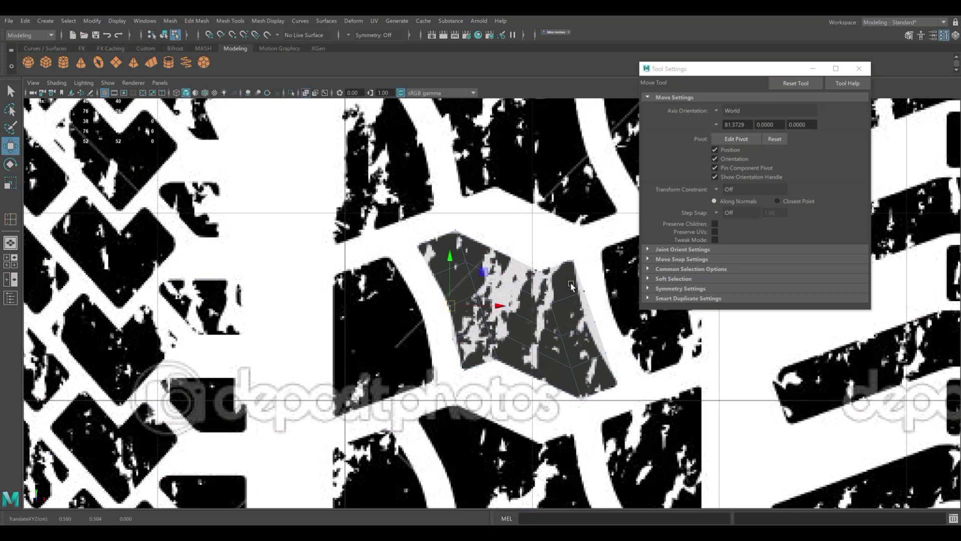
{"action": "left_click", "coordinate": [584, 291]}
{"action": "left_click_drag", "start_coordinate": [584, 291], "coordinate": [603, 354]}
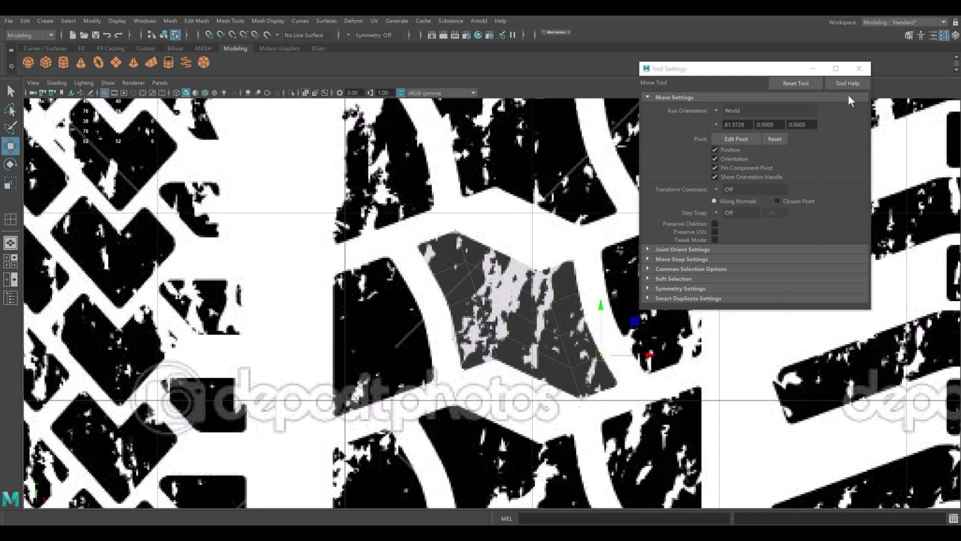
{"action": "left_click", "coordinate": [860, 70]}
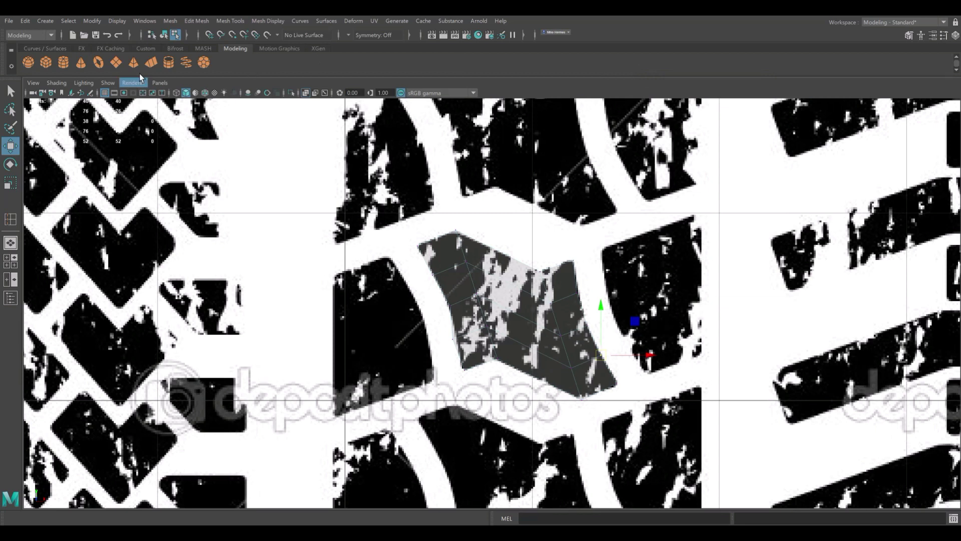
Step: Create a new polygon over the left tread block and drag its corners onto the block
{"action": "left_click", "coordinate": [47, 70]}
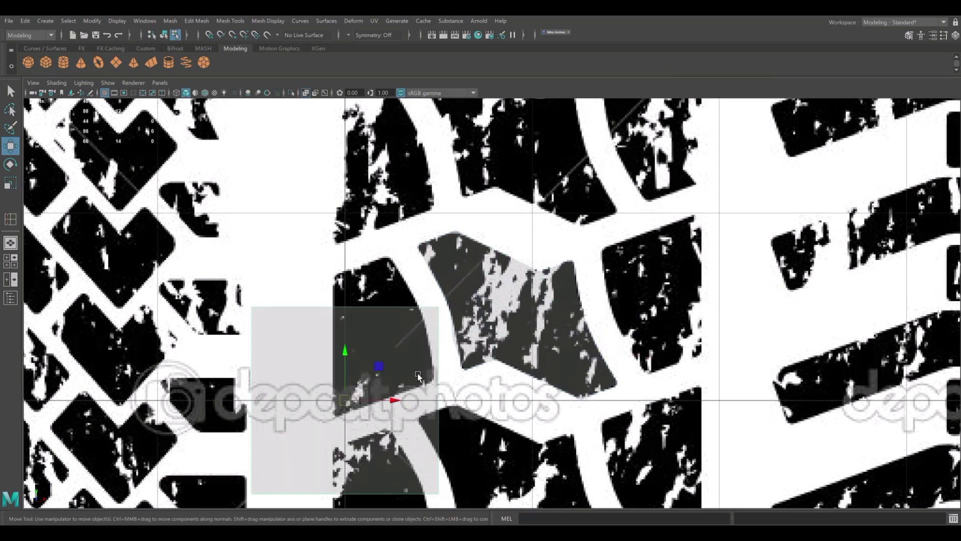
{"action": "left_click_drag", "start_coordinate": [347, 401], "coordinate": [428, 370]}
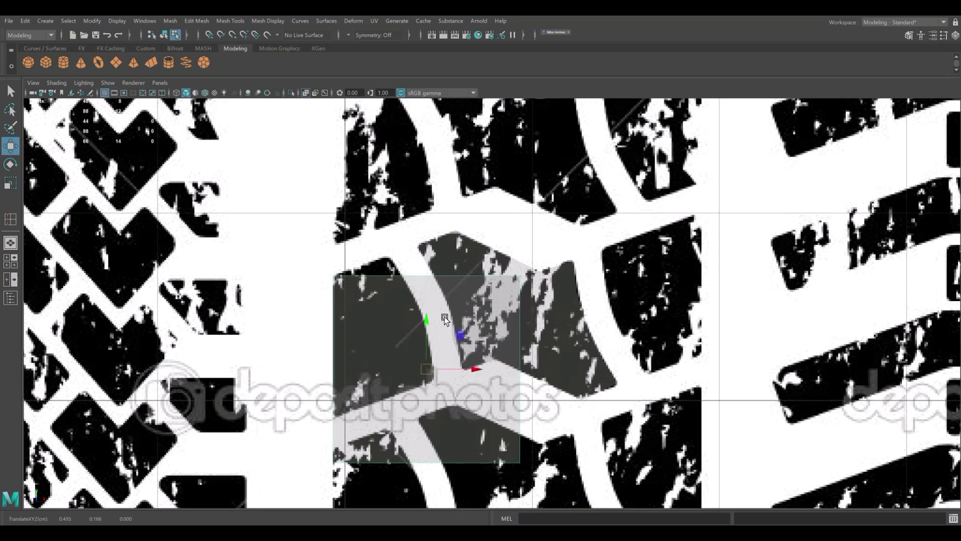
{"action": "right_click_drag", "start_coordinate": [445, 318], "coordinate": [398, 274]}
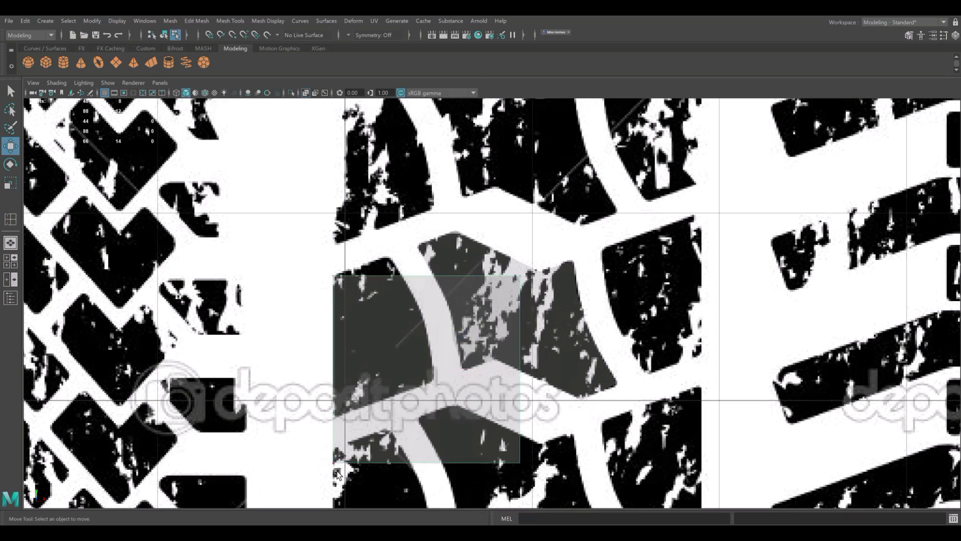
{"action": "left_click", "coordinate": [336, 458]}
{"action": "left_click_drag", "start_coordinate": [336, 419], "coordinate": [336, 372]}
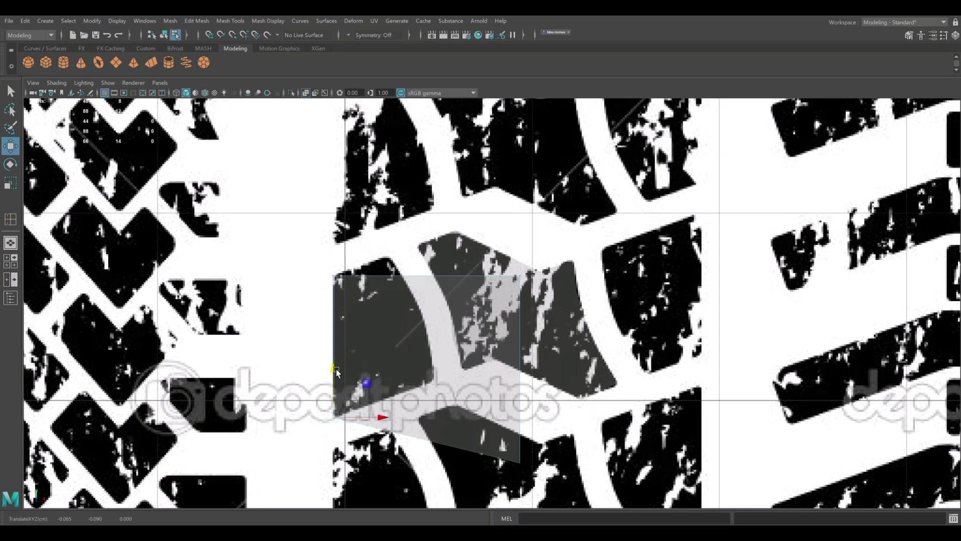
{"action": "left_click", "coordinate": [520, 277]}
{"action": "left_click_drag", "start_coordinate": [521, 277], "coordinate": [388, 258]}
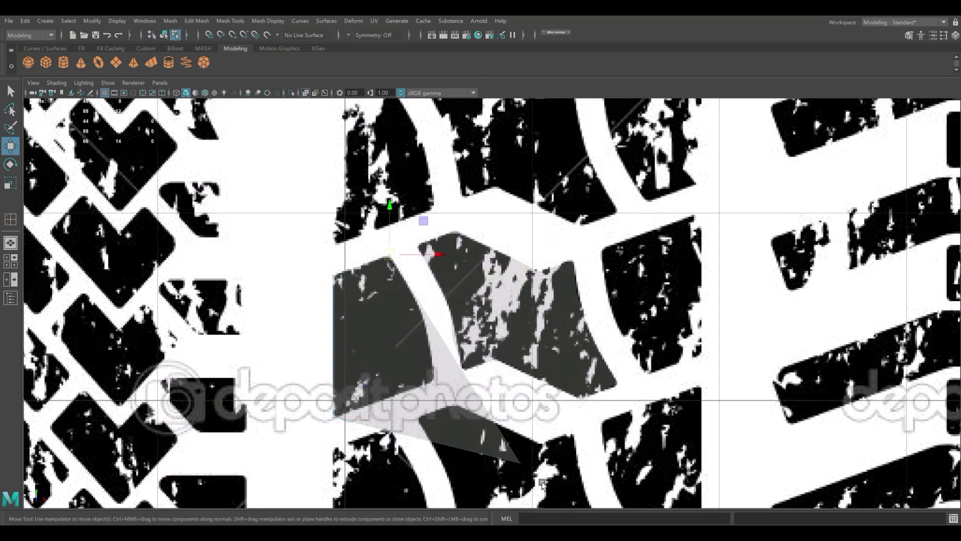
{"action": "left_click", "coordinate": [514, 460]}
{"action": "left_click_drag", "start_coordinate": [515, 459], "coordinate": [434, 380]}
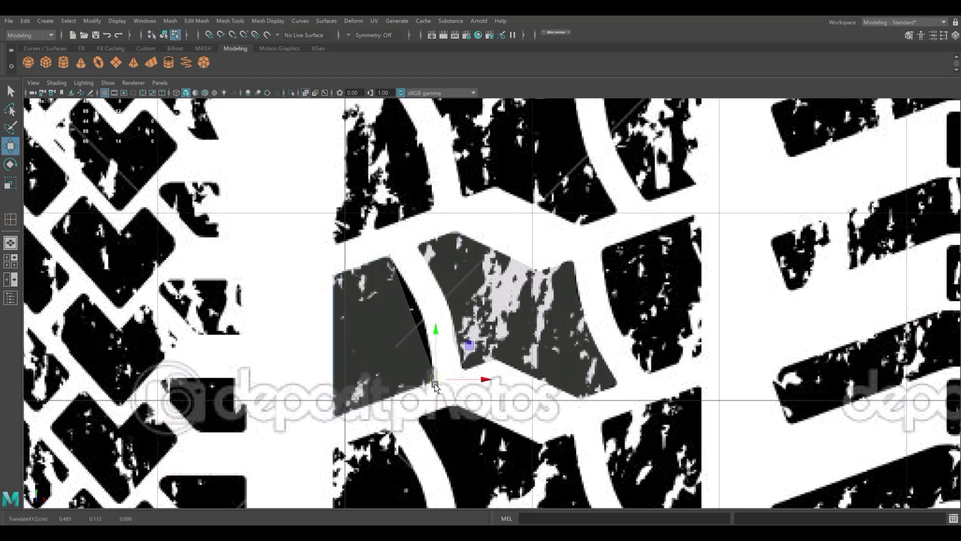
Step: Insert an edge loop across the new polygon and shift its edges along the curve
{"action": "left_click", "coordinate": [268, 25]}
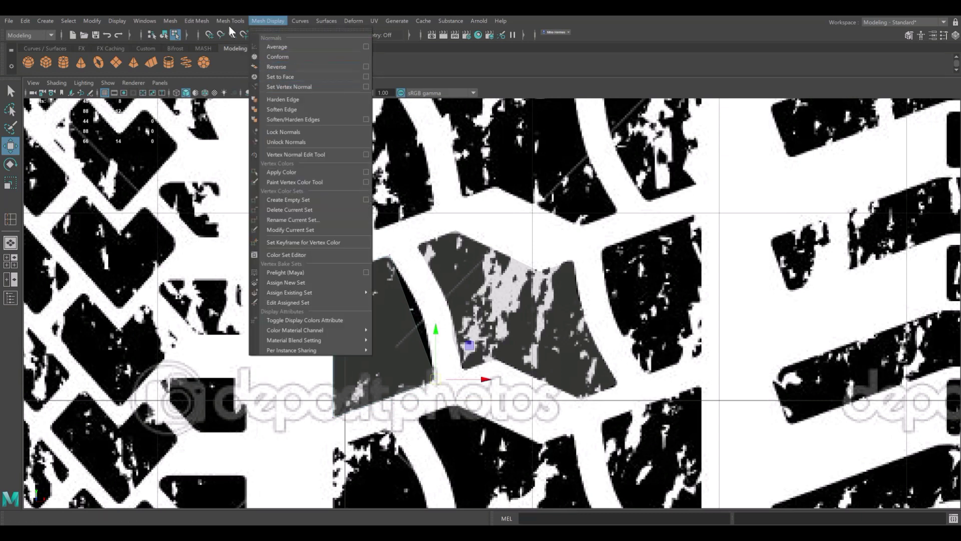
{"action": "left_click", "coordinate": [258, 96]}
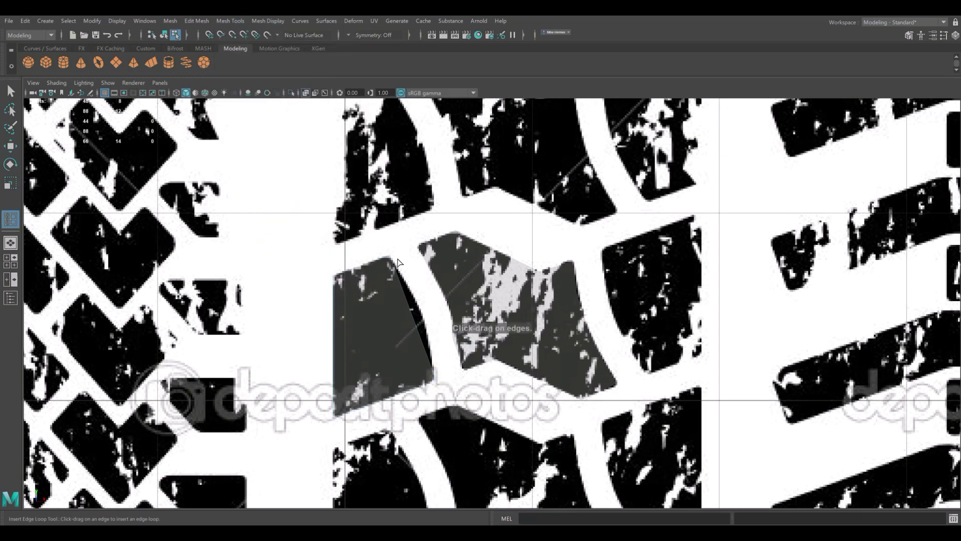
{"action": "left_click", "coordinate": [403, 293]}
{"action": "key", "text": "q"}
{"action": "right_click_drag", "start_coordinate": [380, 293], "coordinate": [349, 282]}
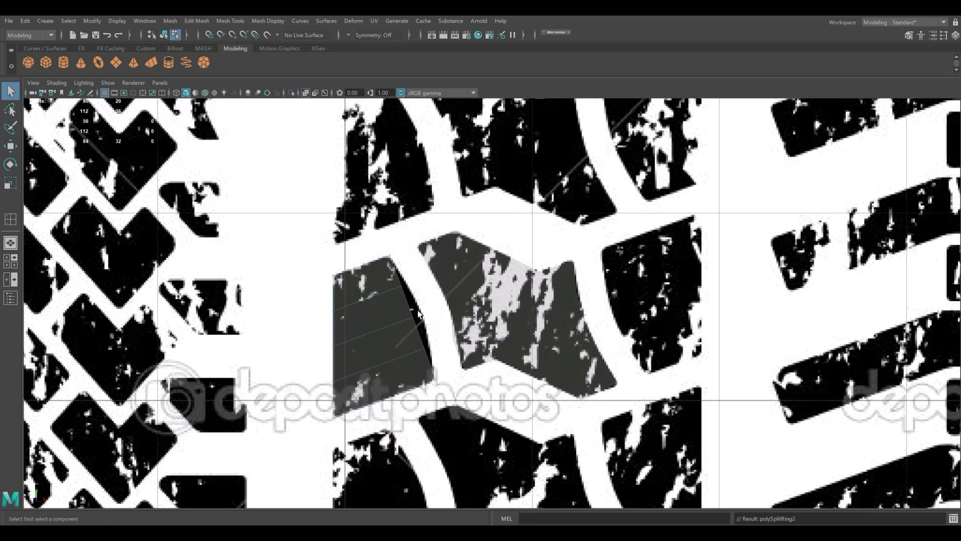
{"action": "key", "text": "w"}
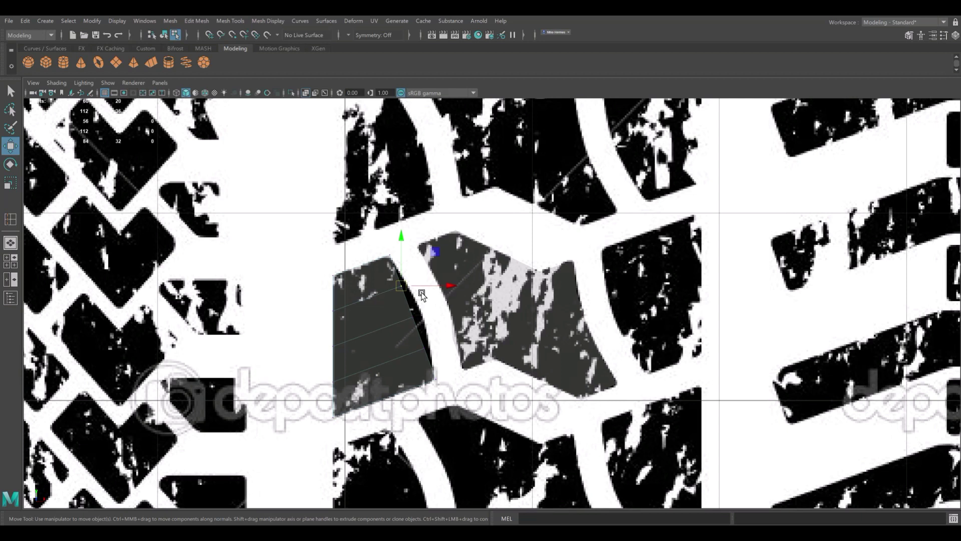
{"action": "left_click_drag", "start_coordinate": [402, 287], "coordinate": [406, 304]}
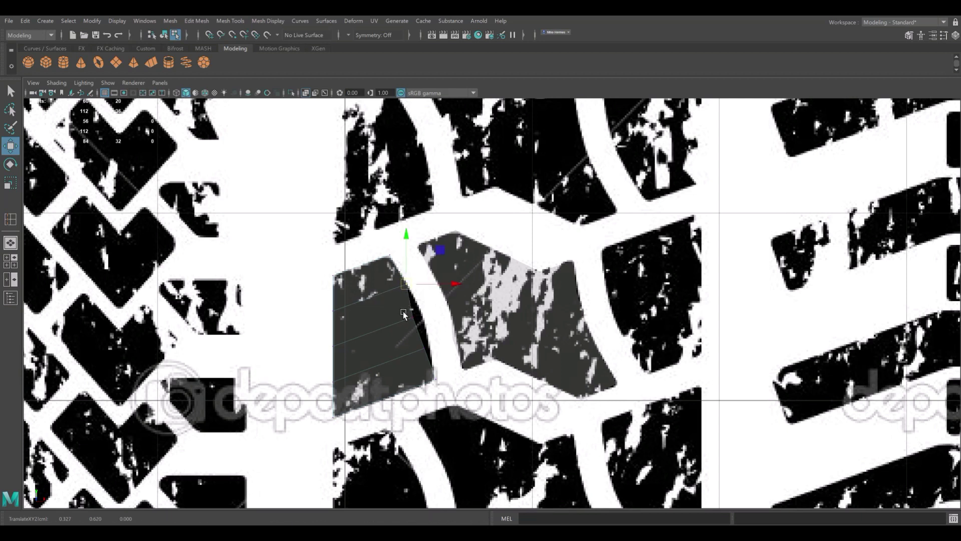
{"action": "left_click", "coordinate": [421, 323]}
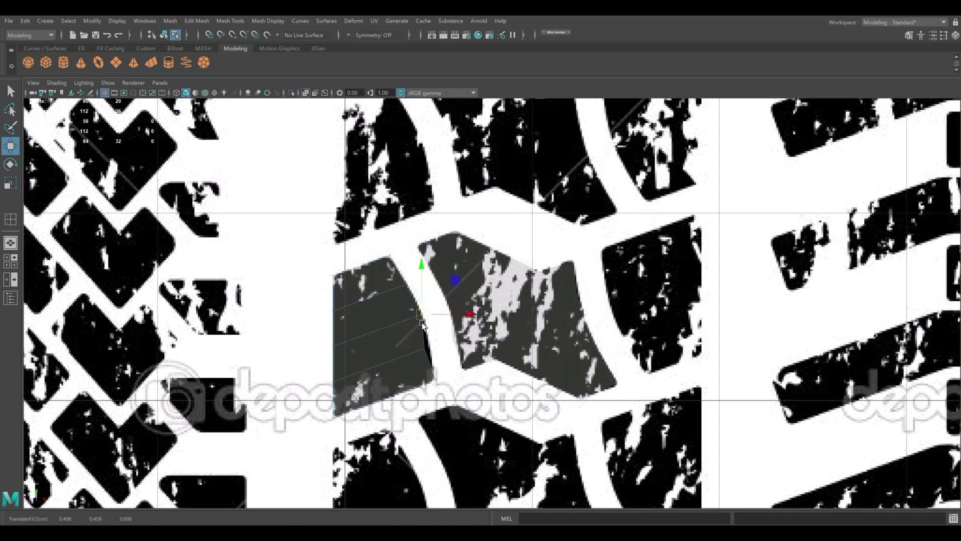
{"action": "left_click", "coordinate": [418, 339]}
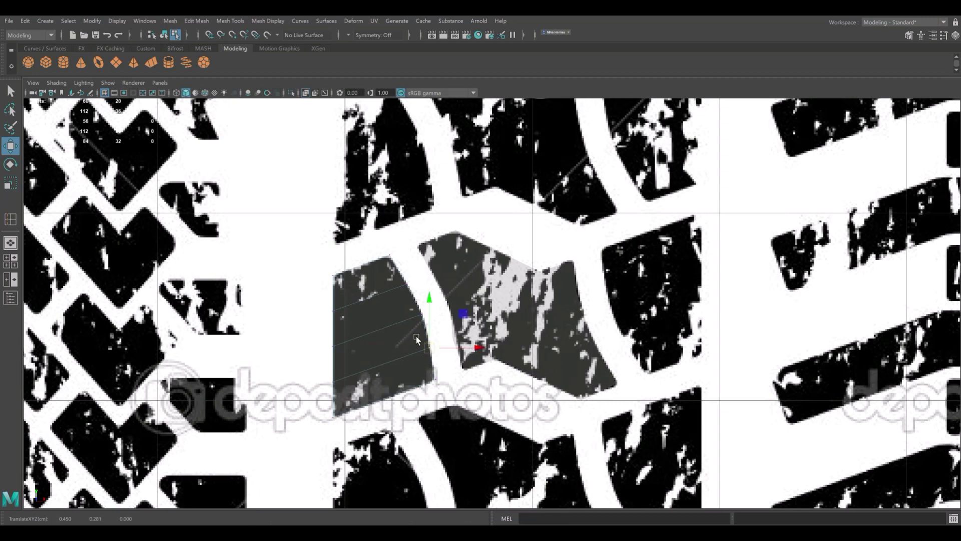
{"action": "right_click_drag", "start_coordinate": [387, 305], "coordinate": [425, 254]}
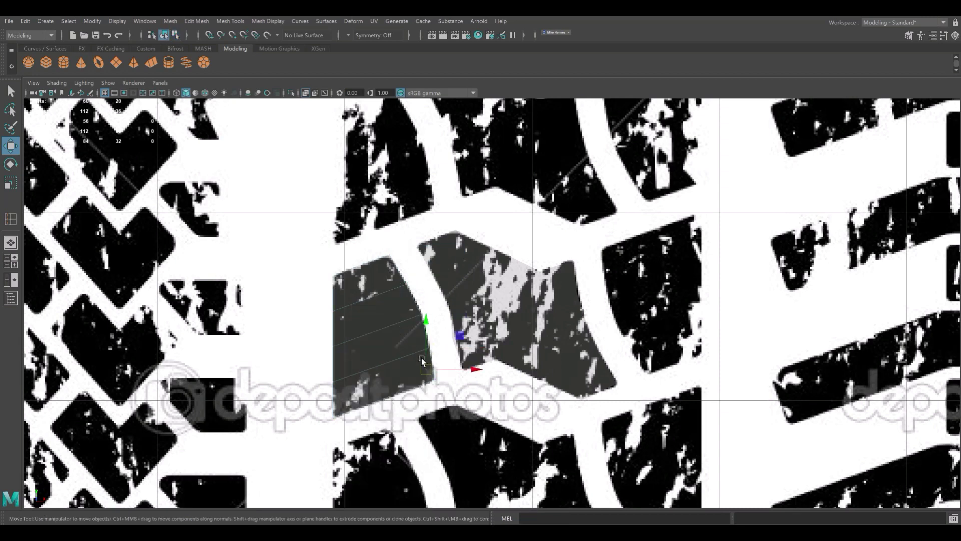
Step: Center the pivot on the shaped tread block, duplicate it, and move the copy right
{"action": "left_click", "coordinate": [92, 20]}
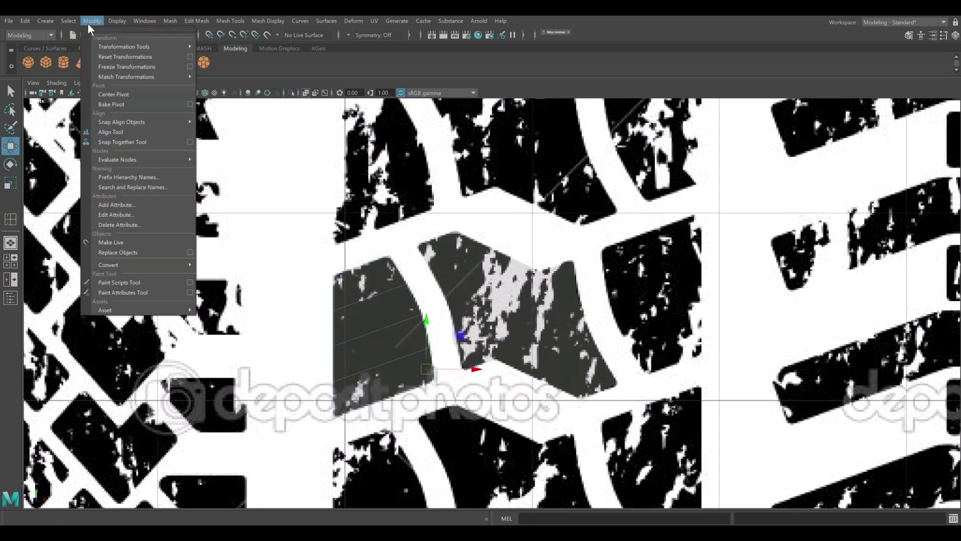
{"action": "left_click", "coordinate": [125, 97]}
{"action": "key", "text": "F8"}
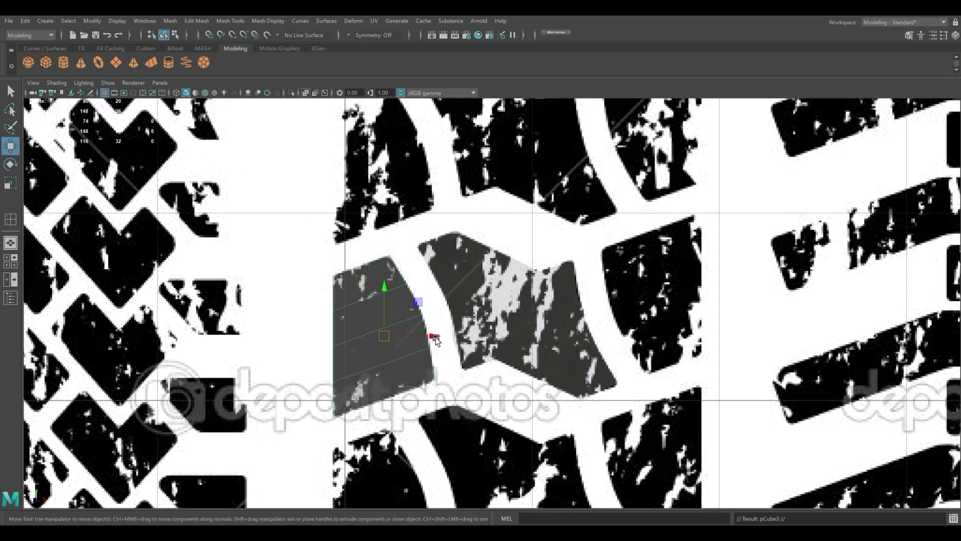
{"action": "left_click_drag", "start_coordinate": [435, 339], "coordinate": [674, 331]}
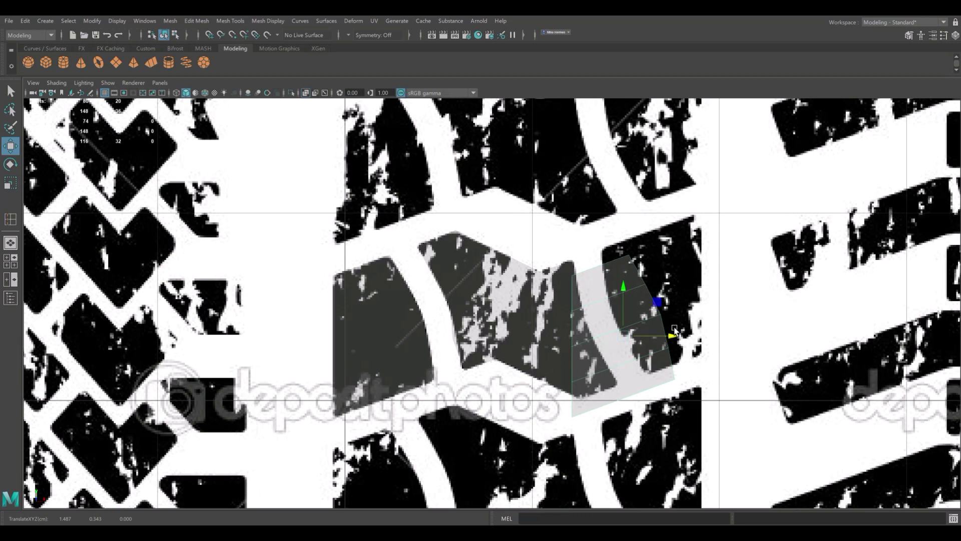
Step: Rotate the copy upright and nudge it into place over the right-hand tread lug
{"action": "key", "text": "e"}
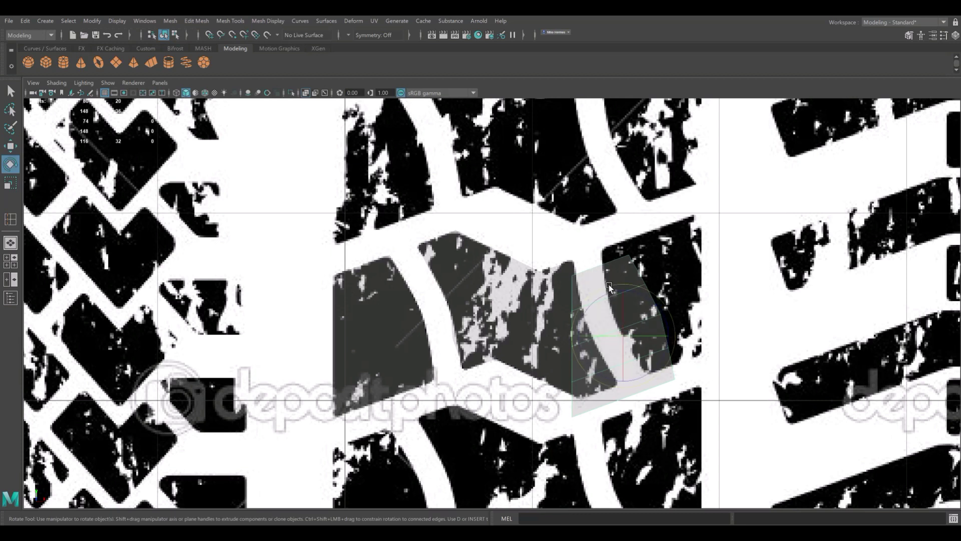
{"action": "left_click_drag", "start_coordinate": [609, 288], "coordinate": [674, 322]}
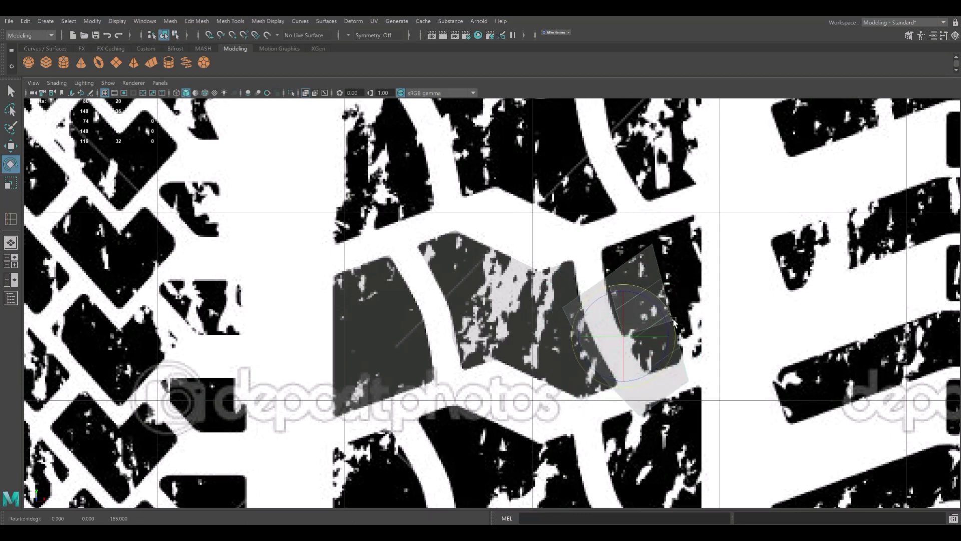
{"action": "key", "text": "w"}
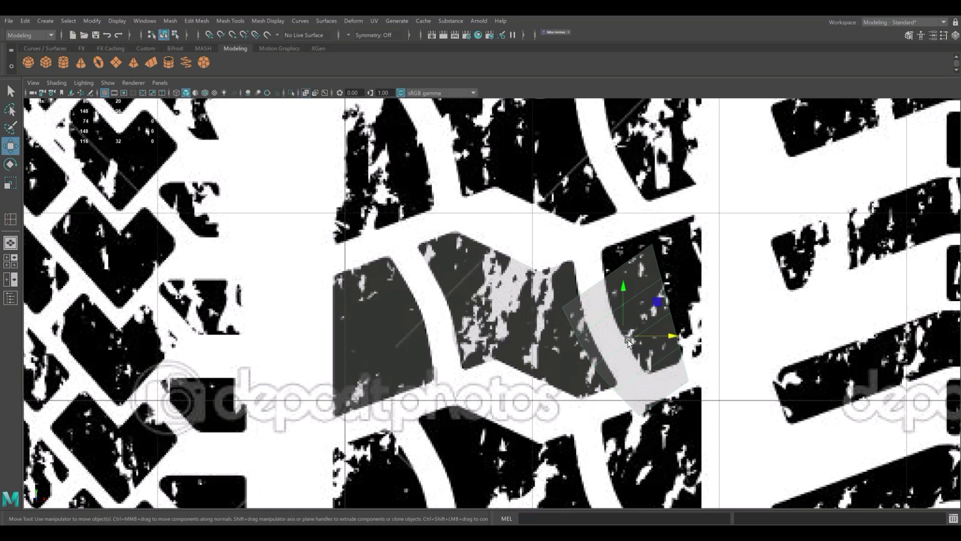
{"action": "left_click_drag", "start_coordinate": [627, 339], "coordinate": [664, 306]}
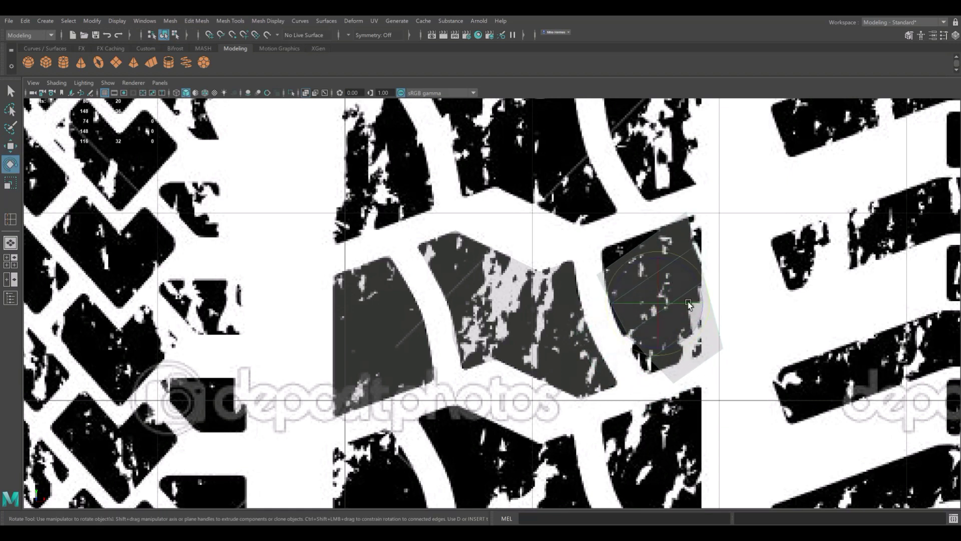
{"action": "left_click_drag", "start_coordinate": [677, 257], "coordinate": [689, 261]}
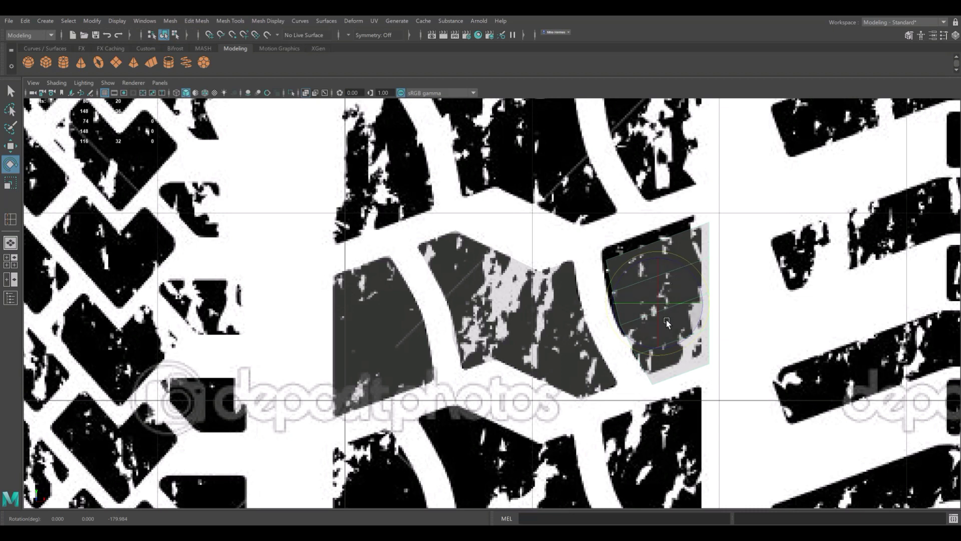
{"action": "key", "text": "w"}
{"action": "left_click_drag", "start_coordinate": [660, 315], "coordinate": [654, 293]}
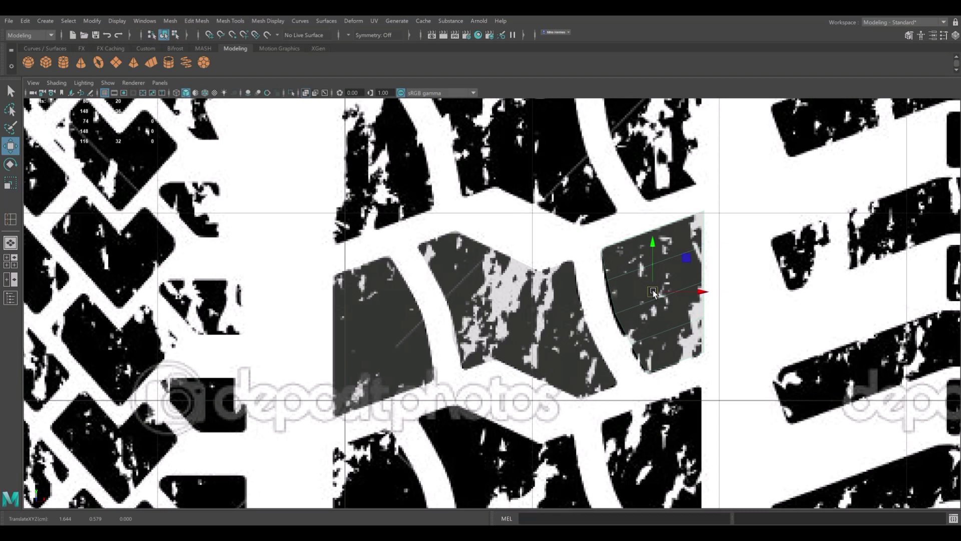
{"action": "right_click_drag", "start_coordinate": [644, 288], "coordinate": [646, 284]}
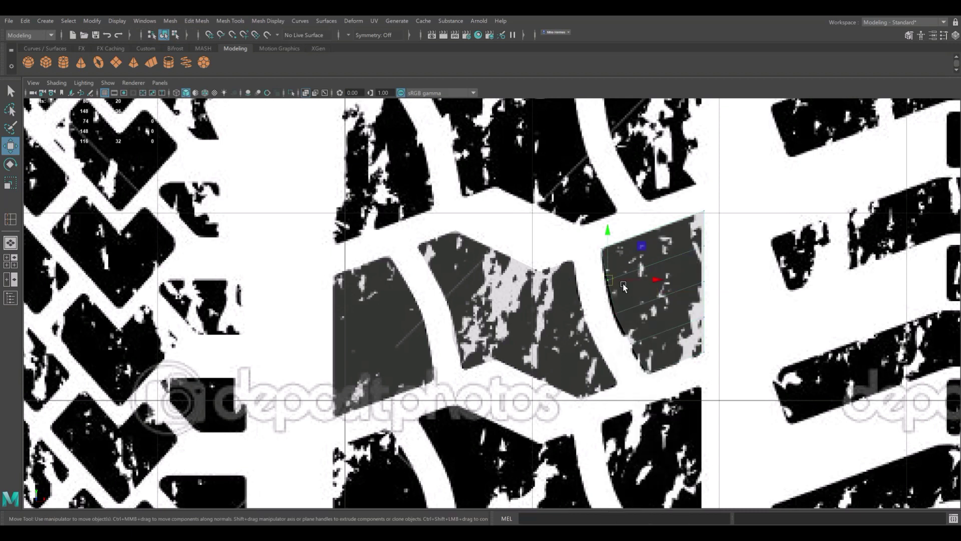
{"action": "left_click_drag", "start_coordinate": [657, 283], "coordinate": [655, 286]}
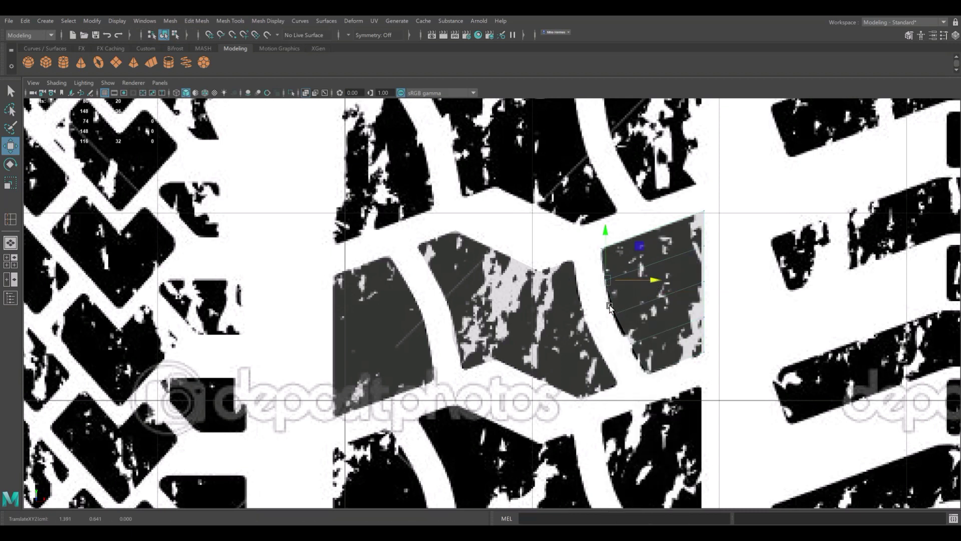
{"action": "mouse_move", "coordinate": [609, 306]}
{"action": "left_mouse_down"}
{"action": "mouse_move", "coordinate": [659, 317]}
{"action": "mouse_move", "coordinate": [678, 345]}
{"action": "left_mouse_up"}
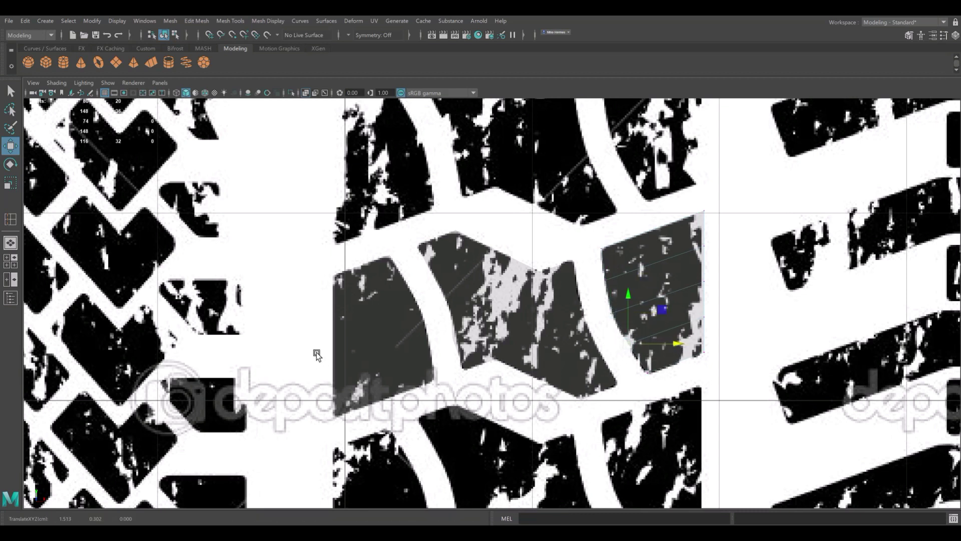
Step: Delete four rows of side faces from the left tread block
{"action": "key", "text": "space"}
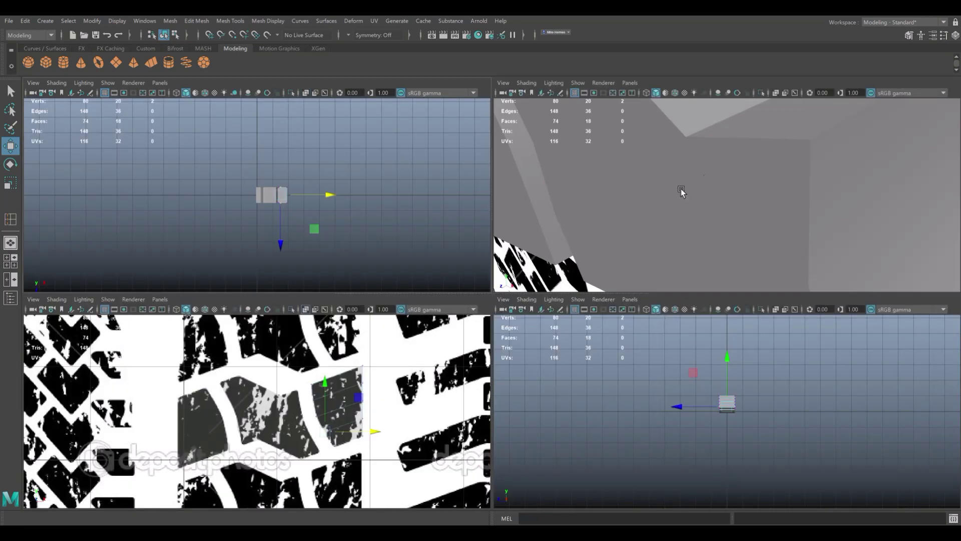
{"action": "key", "text": "space"}
{"action": "mouse_move", "coordinate": [598, 225]}
{"action": "left_mouse_down", "text": "alt"}
{"action": "mouse_move", "coordinate": [584, 242]}
{"action": "mouse_move", "coordinate": [606, 258]}
{"action": "mouse_move", "coordinate": [451, 353]}
{"action": "left_mouse_up", "text": "alt"}
{"action": "scroll", "coordinate": [584, 243], "scroll_direction": "down", "scroll_amount": 5}
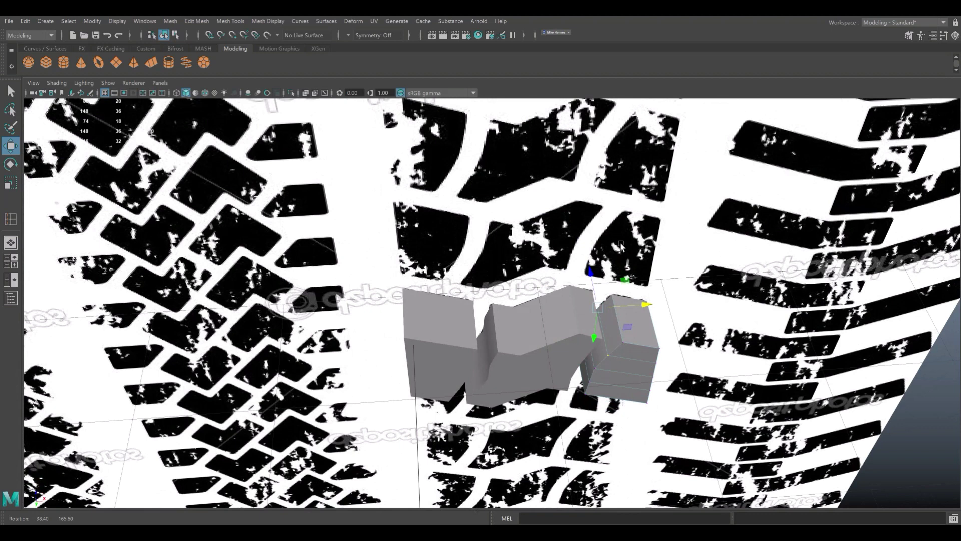
{"action": "right_click_drag", "start_coordinate": [451, 352], "coordinate": [449, 321]}
{"action": "left_click", "coordinate": [449, 321]}
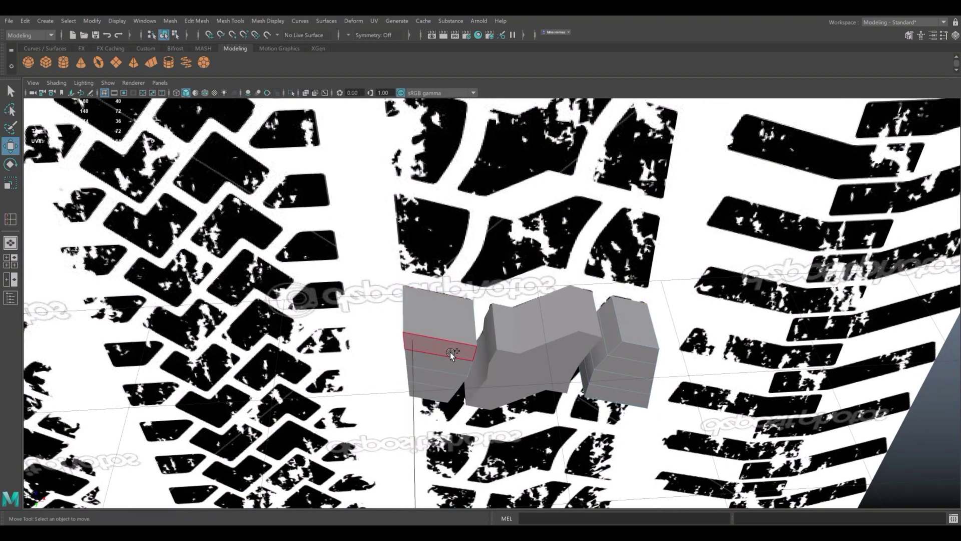
{"action": "left_click_drag", "start_coordinate": [450, 352], "coordinate": [439, 390]}
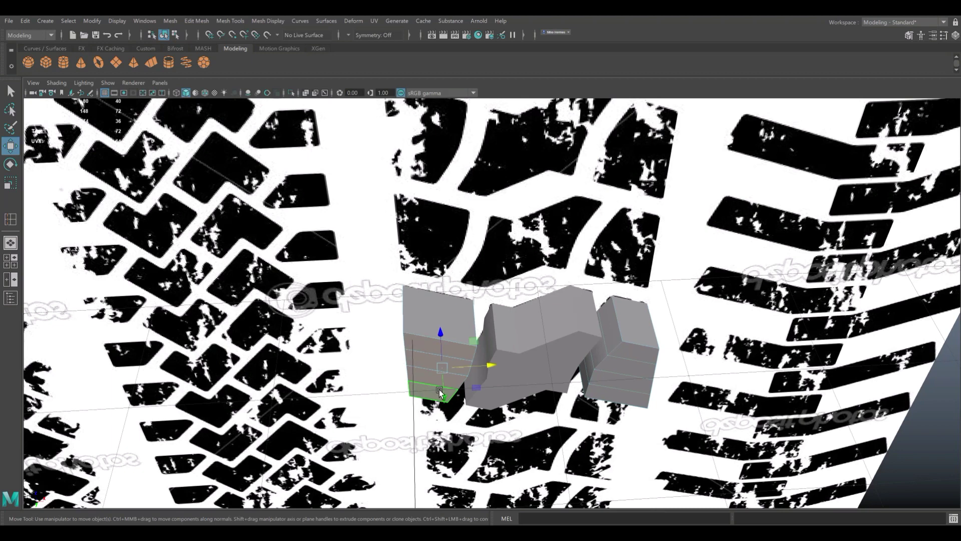
{"action": "key", "text": "Delete"}
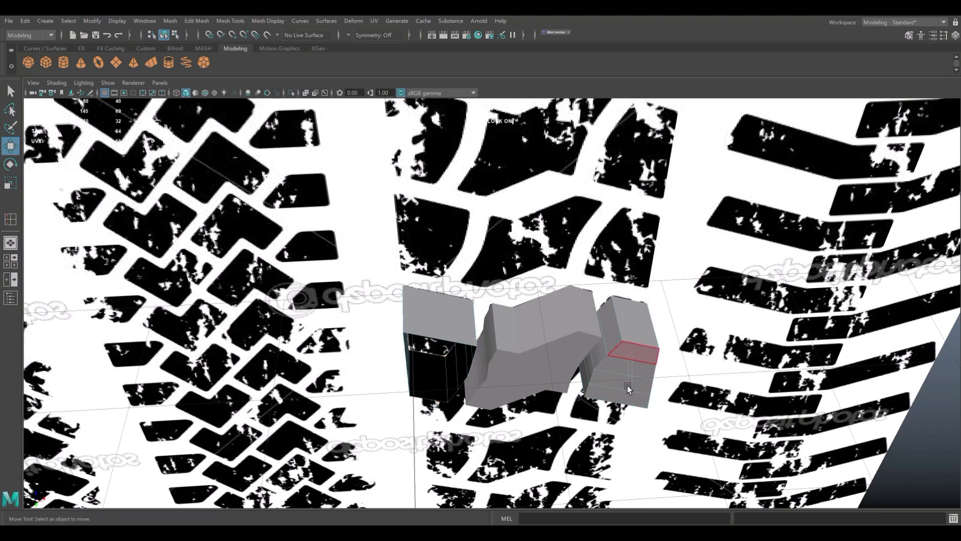
Step: Delete the front and lower side faces from the right tread block
{"action": "left_click", "coordinate": [628, 387]}
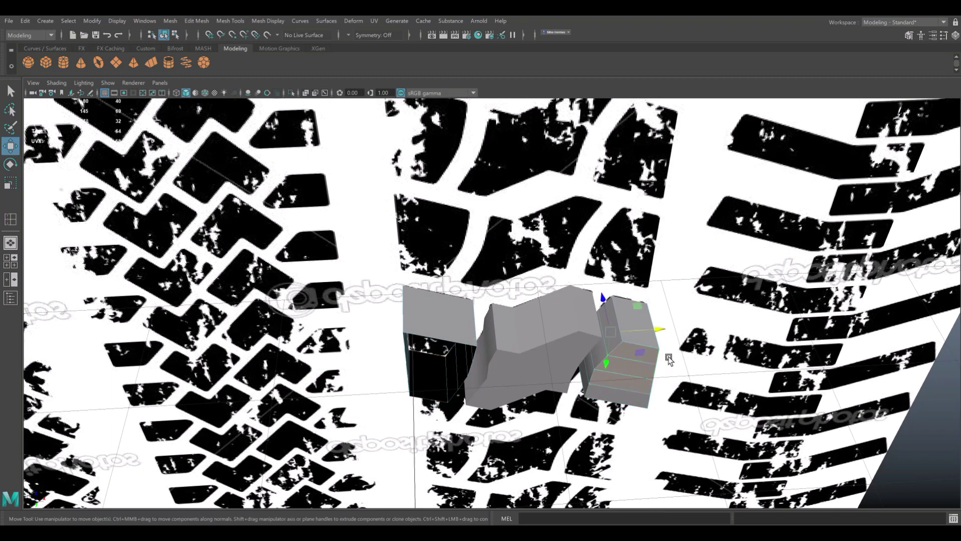
{"action": "key", "text": "Delete"}
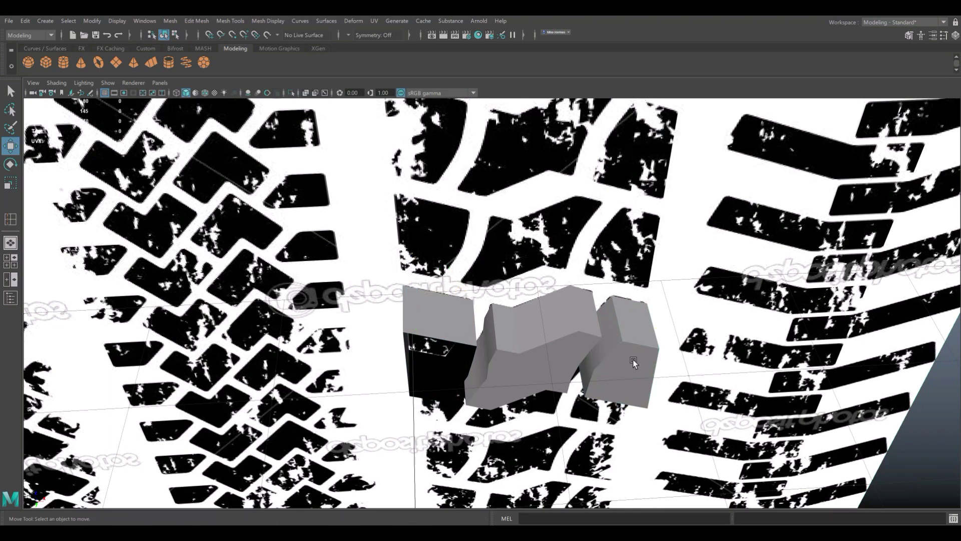
{"action": "right_click_drag", "start_coordinate": [634, 358], "coordinate": [631, 295]}
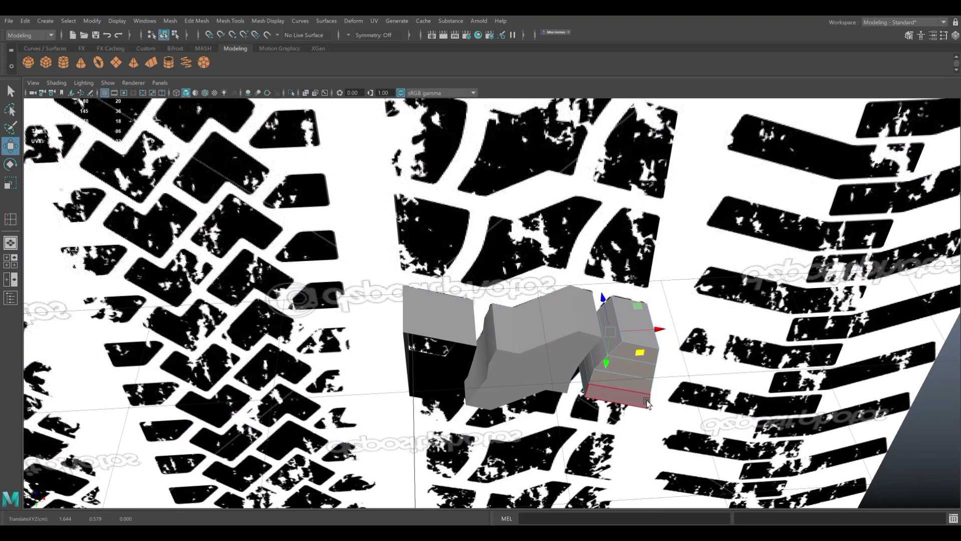
{"action": "right_click_drag", "start_coordinate": [627, 268], "coordinate": [627, 295]}
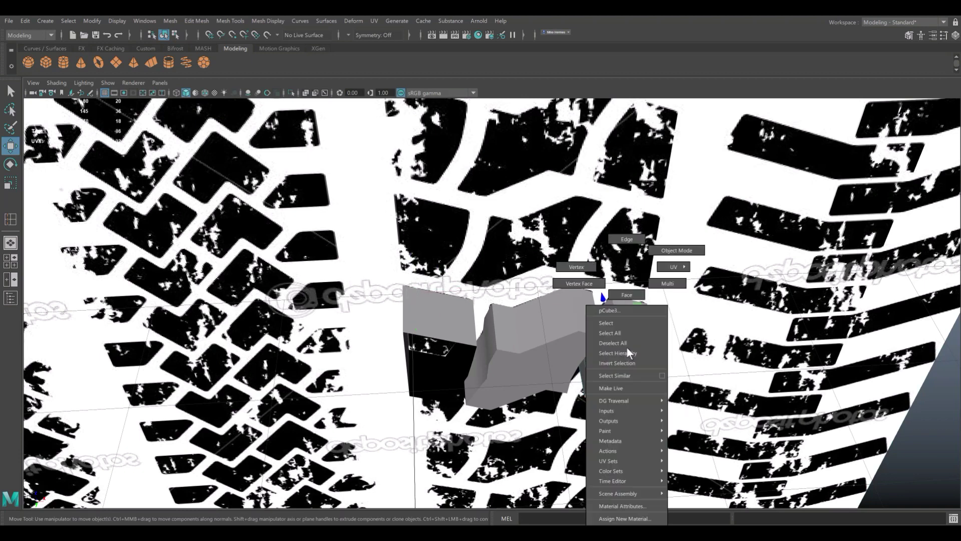
{"action": "left_click", "coordinate": [627, 296]}
{"action": "left_click_drag", "start_coordinate": [629, 347], "coordinate": [621, 394]}
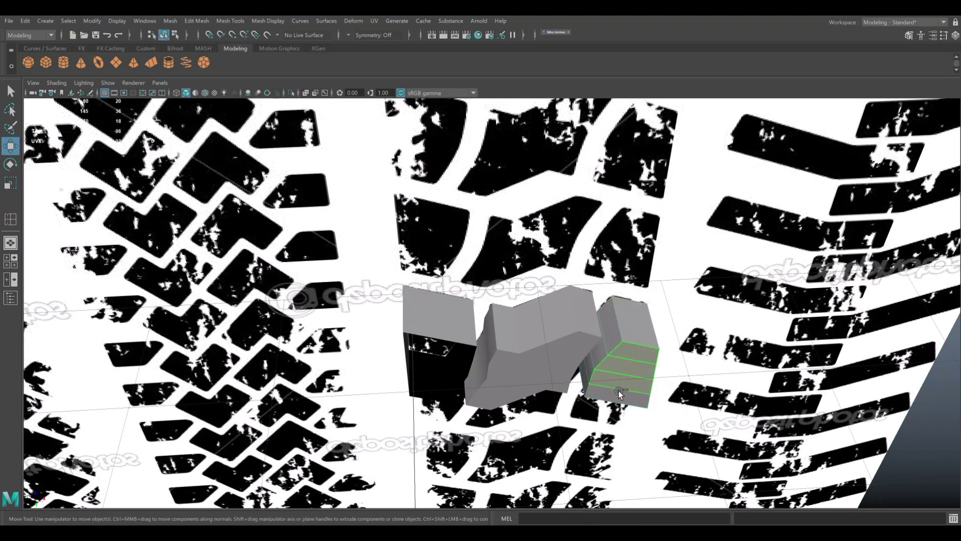
{"action": "left_click", "coordinate": [629, 351]}
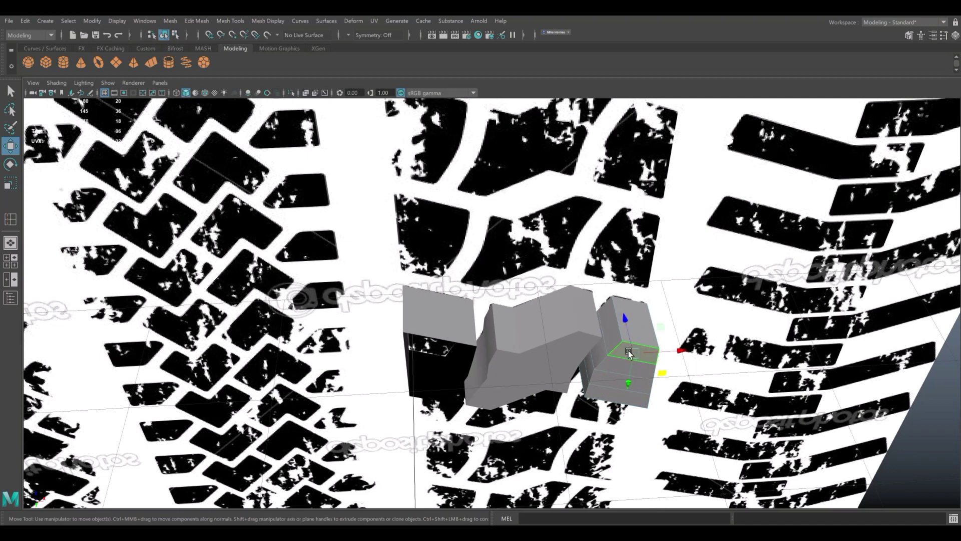
{"action": "left_click_drag", "start_coordinate": [628, 351], "coordinate": [607, 363]}
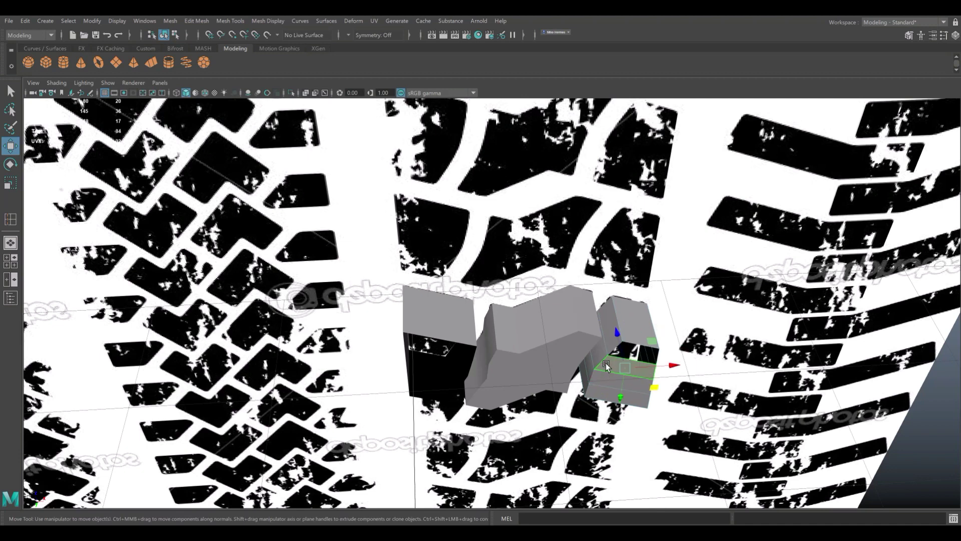
{"action": "left_click", "coordinate": [611, 376]}
{"action": "key", "text": "Delete"}
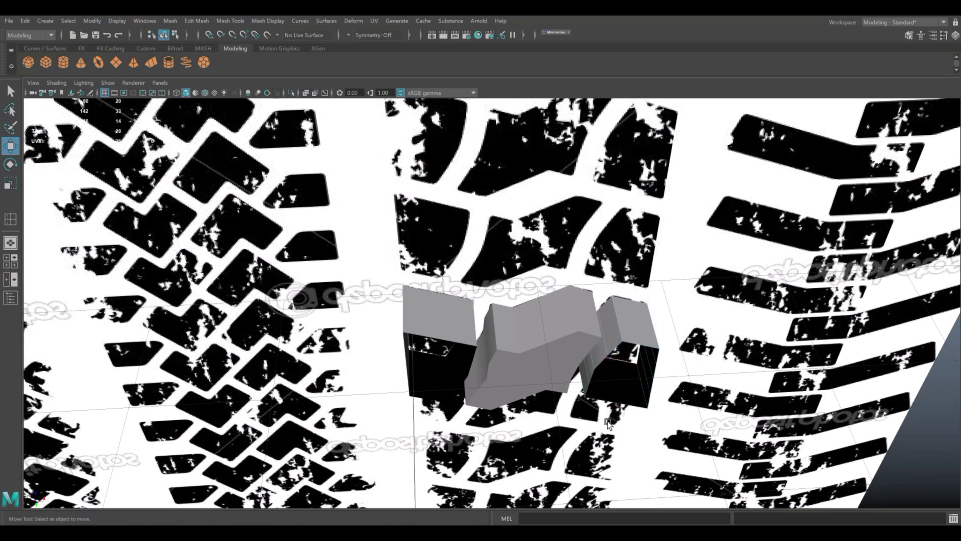
Step: Delete an L-shaped group of faces from the middle tread block
{"action": "left_click", "coordinate": [535, 366]}
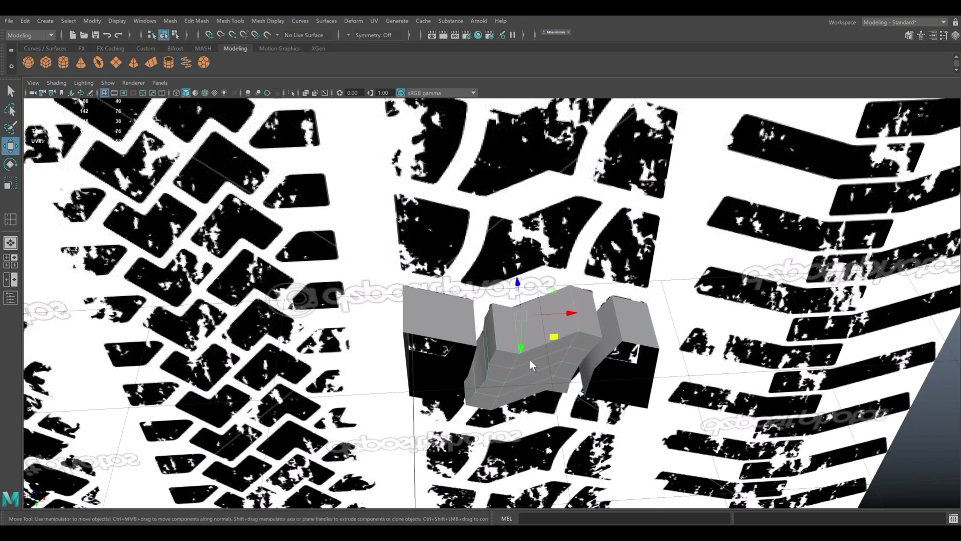
{"action": "right_click_drag", "start_coordinate": [523, 307], "coordinate": [521, 294]}
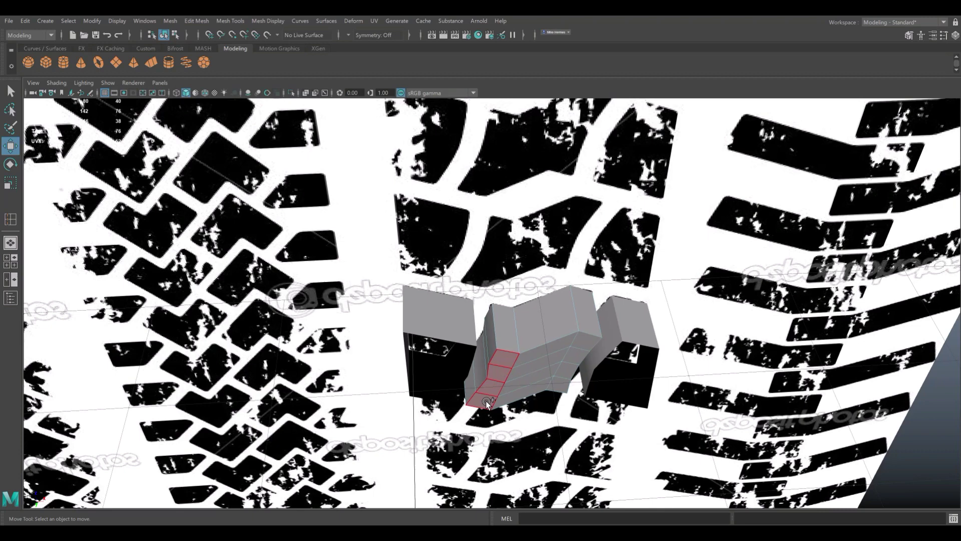
{"action": "mouse_move", "coordinate": [486, 402]}
{"action": "left_mouse_down"}
{"action": "mouse_move", "coordinate": [530, 375]}
{"action": "mouse_move", "coordinate": [557, 381]}
{"action": "left_mouse_up"}
{"action": "key", "text": "Delete"}
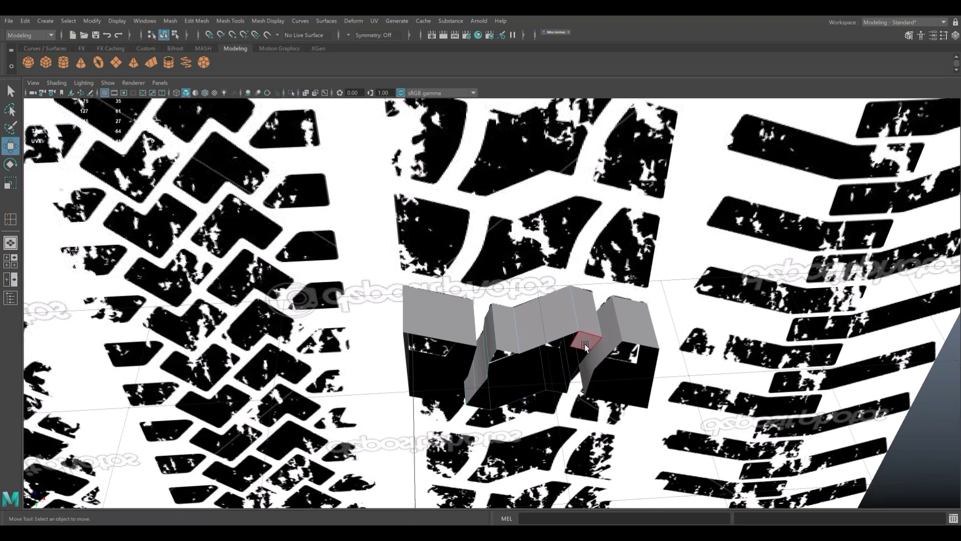
{"action": "mouse_move", "coordinate": [616, 376]}
{"action": "left_mouse_down", "text": "alt"}
{"action": "mouse_move", "coordinate": [599, 423]}
{"action": "mouse_move", "coordinate": [620, 428]}
{"action": "left_mouse_up", "text": "alt"}
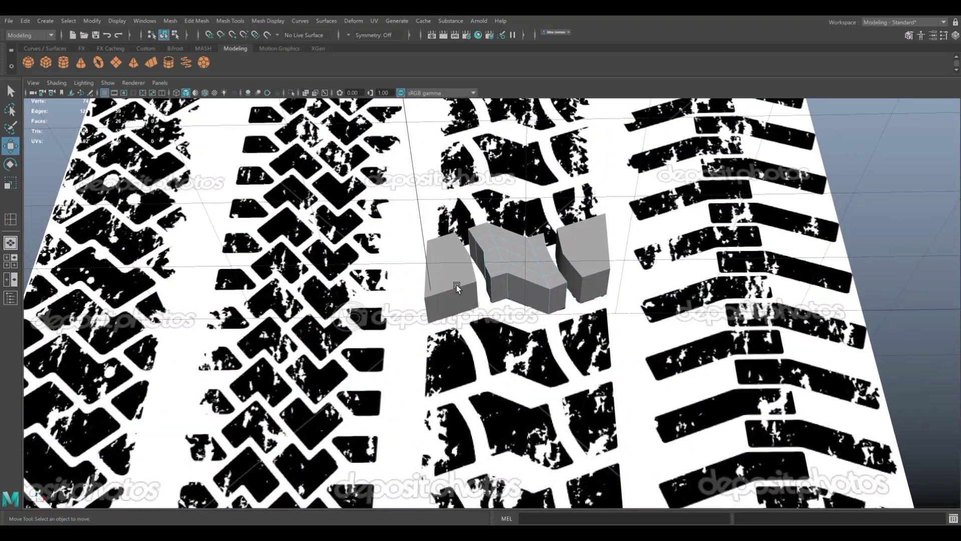
Step: Maximize the front view showing the whole tread image and deselect all pieces
{"action": "right_click_drag", "start_coordinate": [440, 274], "coordinate": [500, 255]}
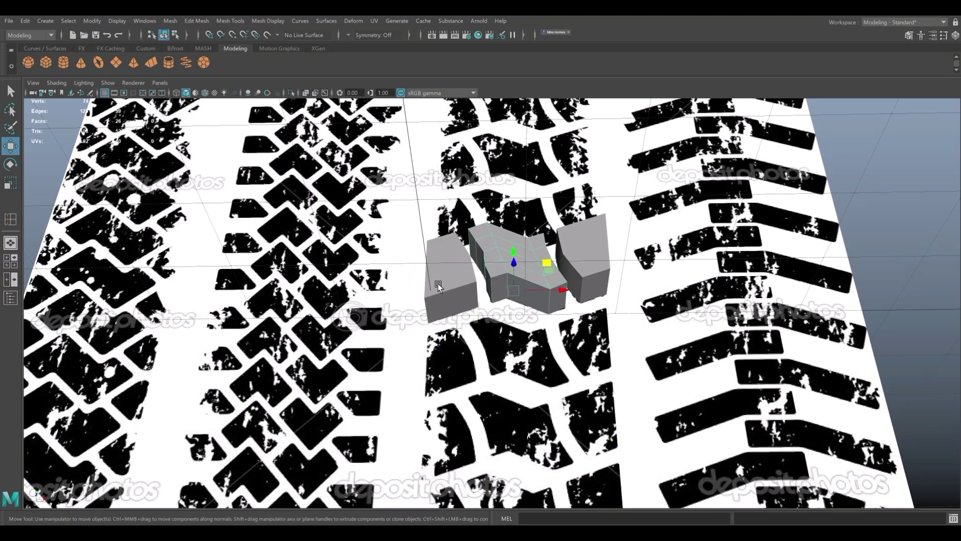
{"action": "left_click", "coordinate": [438, 286]}
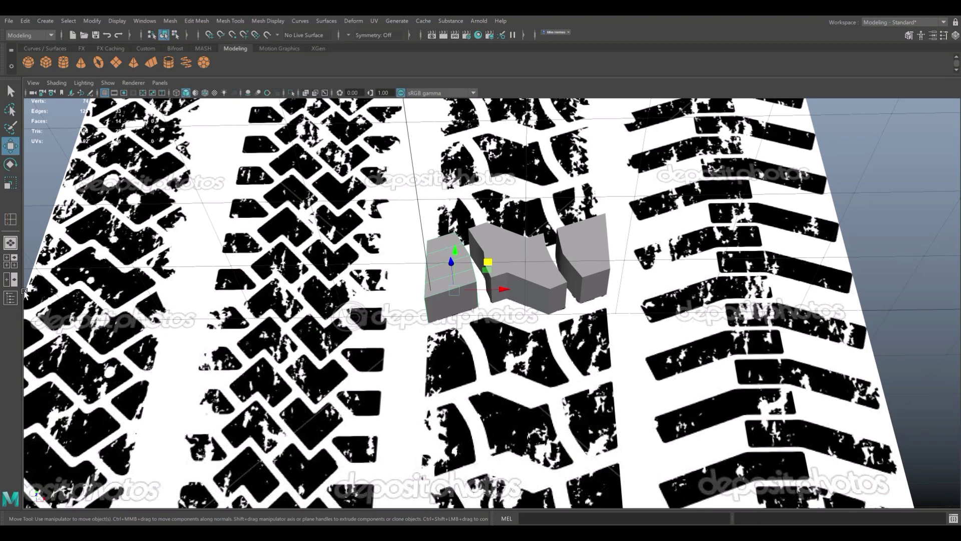
{"action": "left_click", "coordinate": [11, 261]}
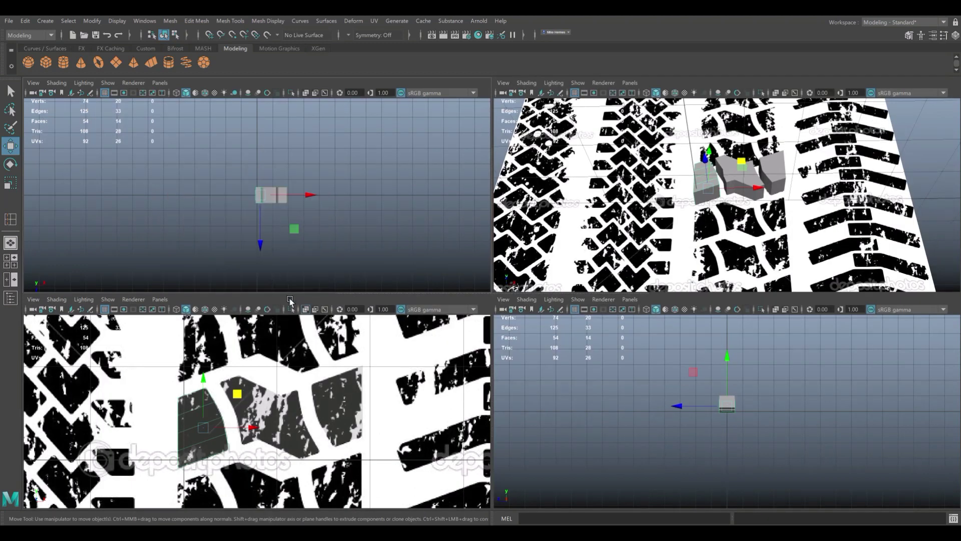
{"action": "key", "text": "space"}
{"action": "left_click", "coordinate": [11, 260]}
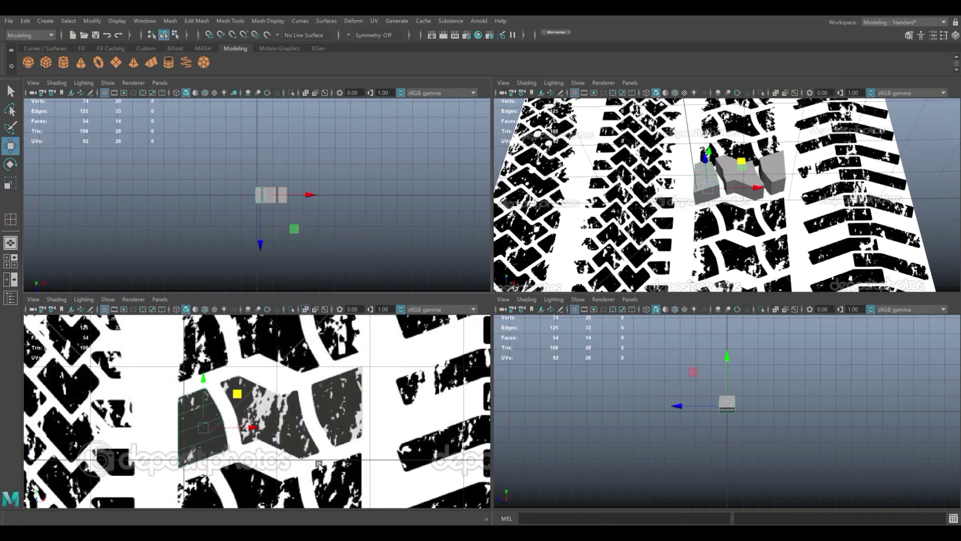
{"action": "key", "text": "space"}
{"action": "scroll", "coordinate": [337, 199], "scroll_direction": "down", "scroll_amount": 5}
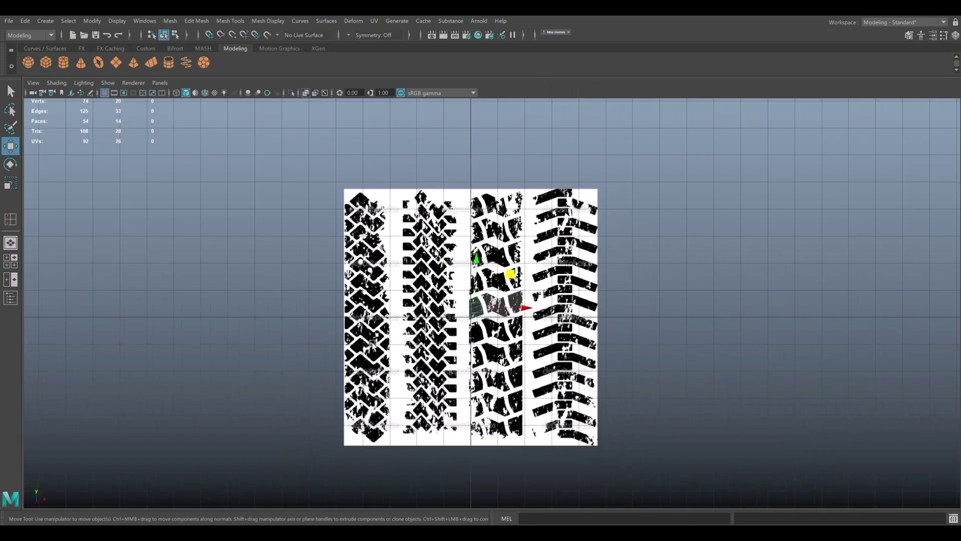
{"action": "scroll", "coordinate": [337, 199], "scroll_direction": "down", "scroll_amount": 2}
{"action": "left_click", "coordinate": [340, 275]}
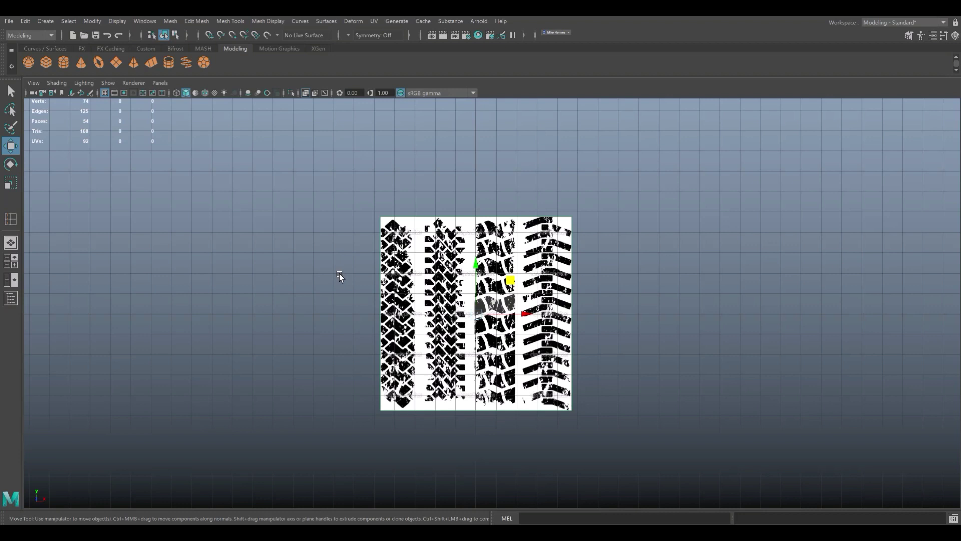
Step: Hide the reference plane, marquee-select the three grey pieces, and apply Mesh > Combine
{"action": "key", "text": "ctrl+h"}
{"action": "scroll", "coordinate": [511, 343], "scroll_direction": "up", "scroll_amount": 2}
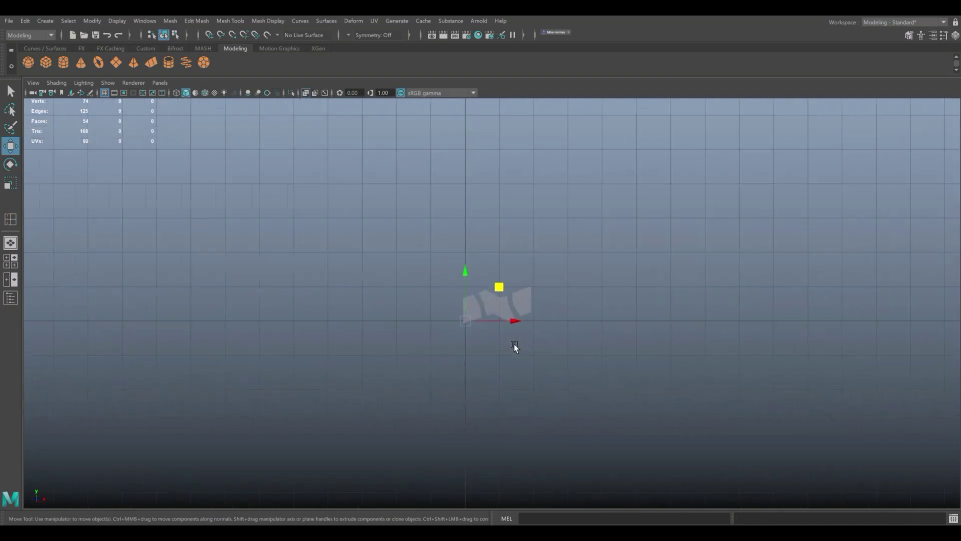
{"action": "mouse_move", "coordinate": [514, 346]}
{"action": "left_mouse_down", "text": "alt"}
{"action": "mouse_move", "coordinate": [477, 249]}
{"action": "mouse_move", "coordinate": [671, 352]}
{"action": "left_mouse_up", "text": "alt"}
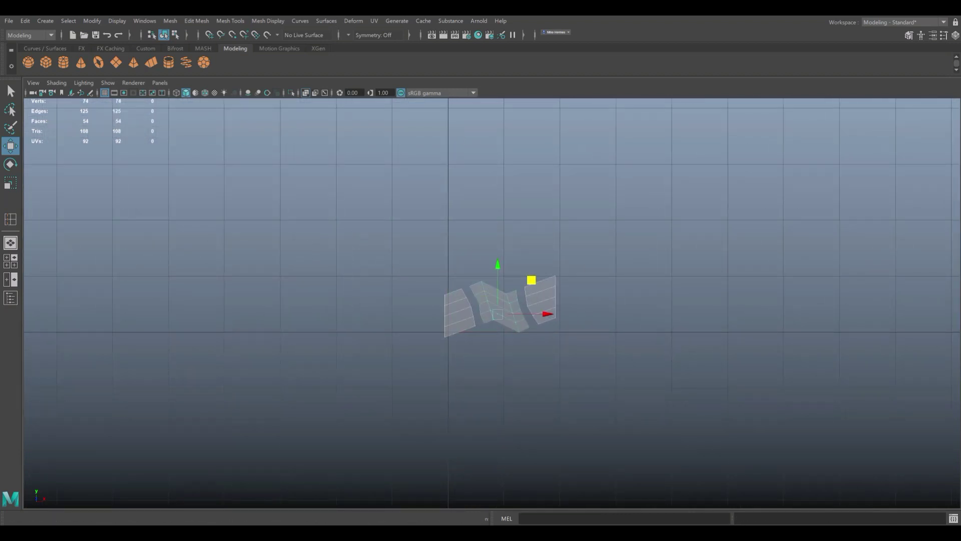
{"action": "left_click", "coordinate": [172, 21]}
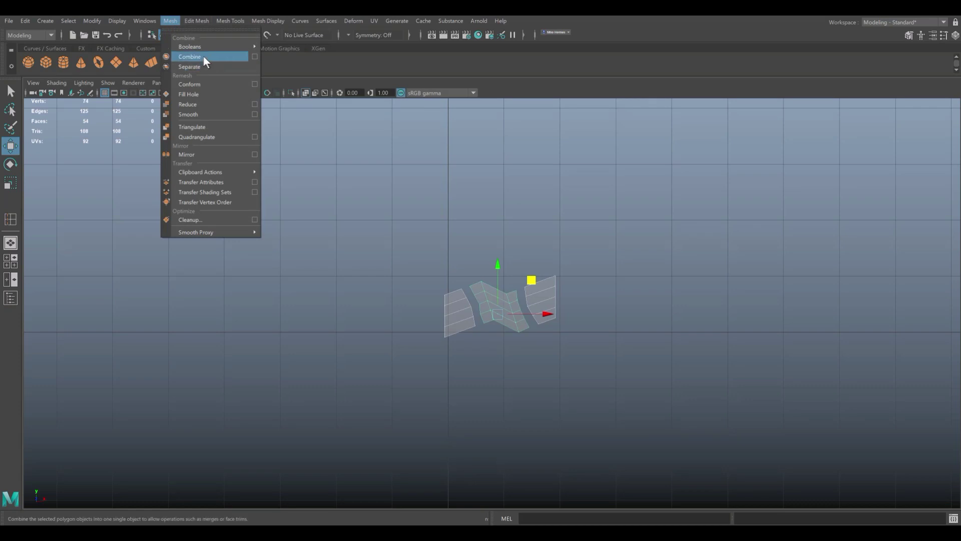
{"action": "left_click", "coordinate": [203, 57]}
{"action": "scroll", "coordinate": [504, 314], "scroll_direction": "up", "scroll_amount": 2}
{"action": "scroll", "coordinate": [503, 314], "scroll_direction": "up", "scroll_amount": 2}
{"action": "scroll", "coordinate": [403, 287], "scroll_direction": "up", "scroll_amount": 2}
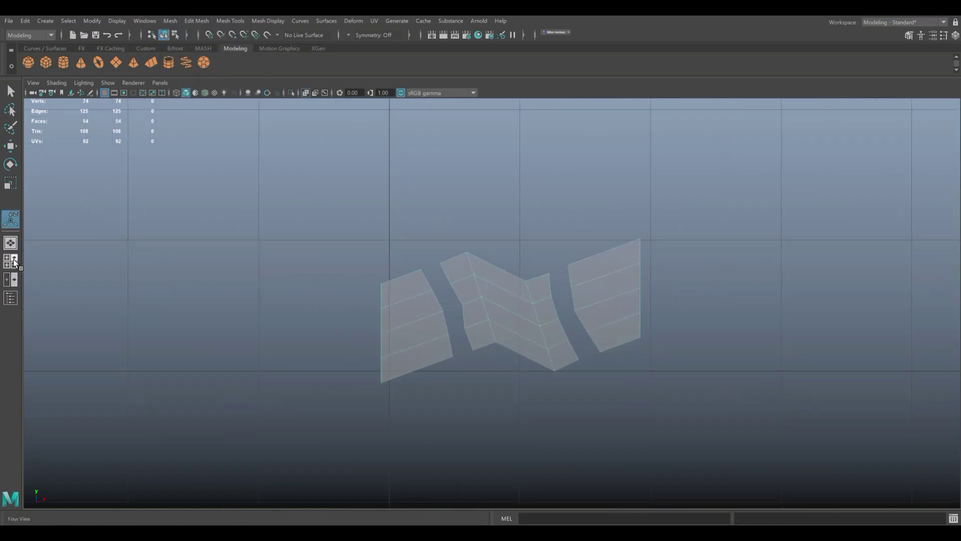
Step: Select the left and right blocks' bottom edges, extrude them, and drag them down
{"action": "key", "text": "space"}
{"action": "key", "text": "space"}
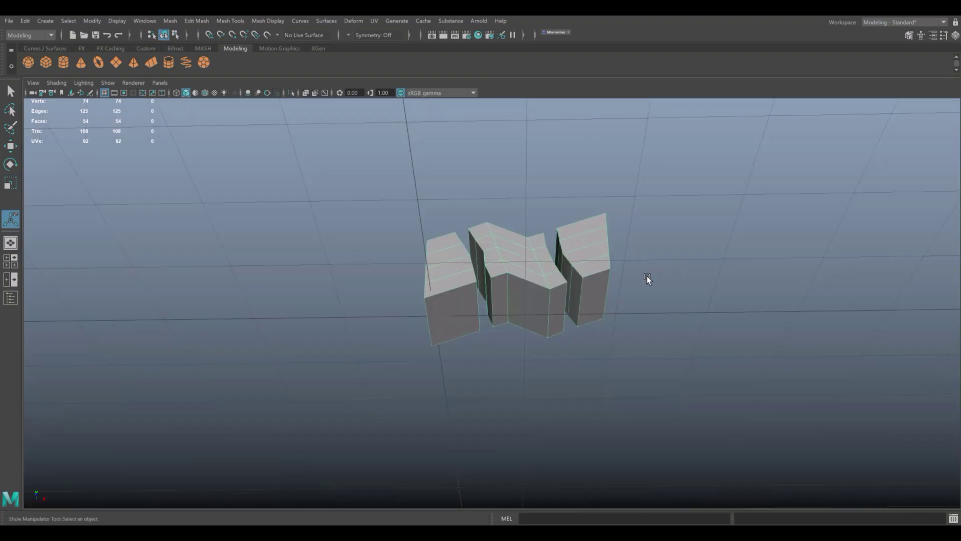
{"action": "mouse_move", "coordinate": [636, 316]}
{"action": "left_mouse_down", "text": "alt"}
{"action": "mouse_move", "coordinate": [638, 286]}
{"action": "mouse_move", "coordinate": [618, 270]}
{"action": "left_mouse_up", "text": "alt"}
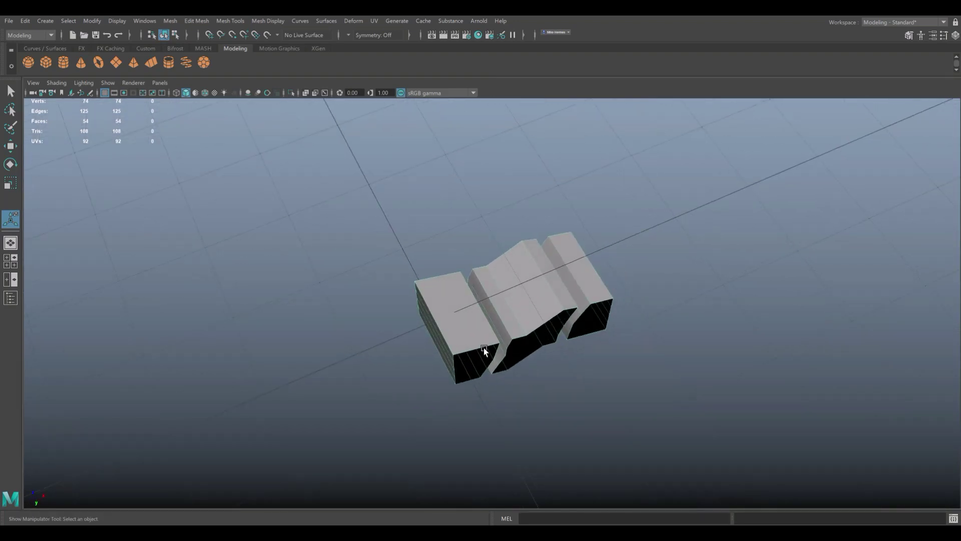
{"action": "right_click_drag", "start_coordinate": [474, 267], "coordinate": [465, 306]}
{"action": "left_click_drag", "start_coordinate": [491, 324], "coordinate": [428, 267], "text": "alt"}
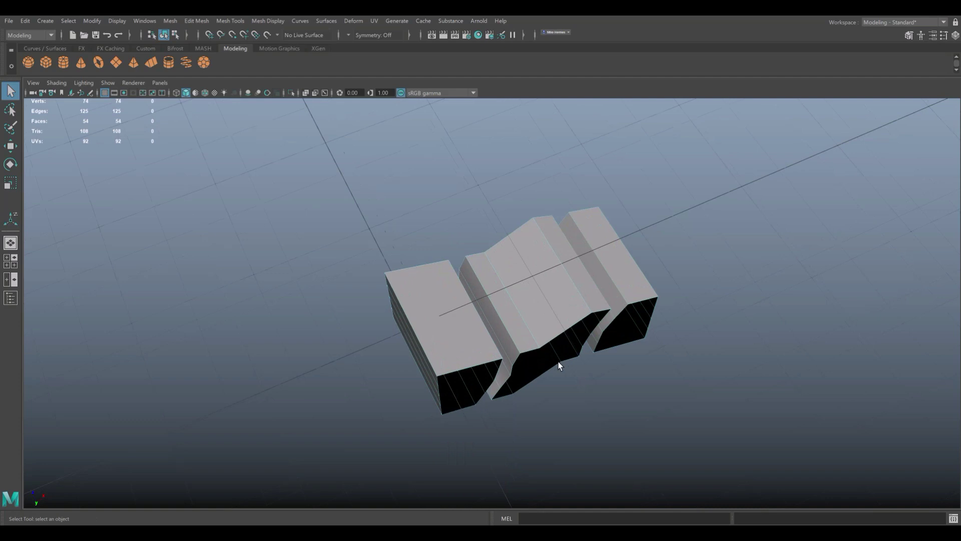
{"action": "mouse_move", "coordinate": [428, 266]}
{"action": "right_mouse_down"}
{"action": "mouse_move", "coordinate": [399, 271]}
{"action": "mouse_move", "coordinate": [426, 234]}
{"action": "right_mouse_up"}
{"action": "left_click_drag", "start_coordinate": [536, 354], "coordinate": [486, 391], "text": "alt"}
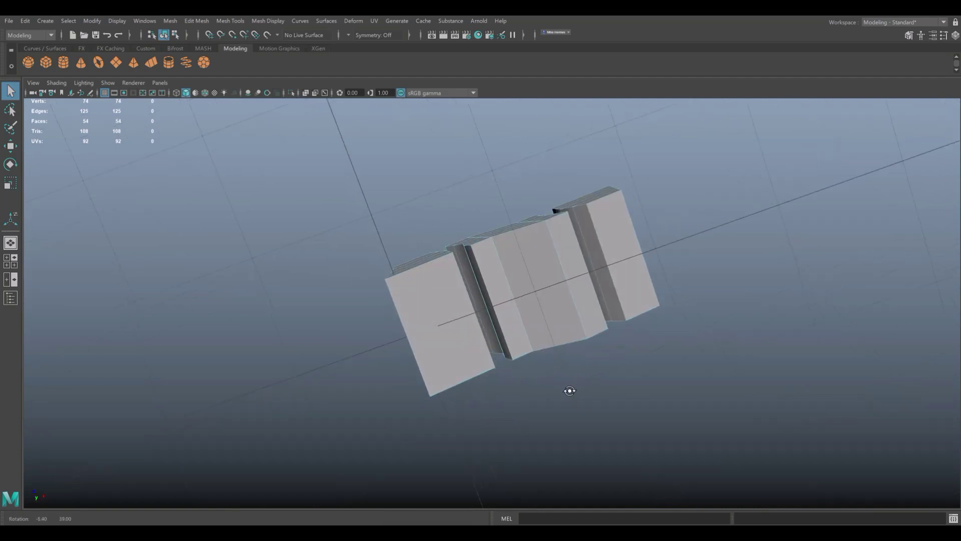
{"action": "left_click", "coordinate": [469, 379]}
{"action": "left_click", "coordinate": [523, 358], "text": "shift"}
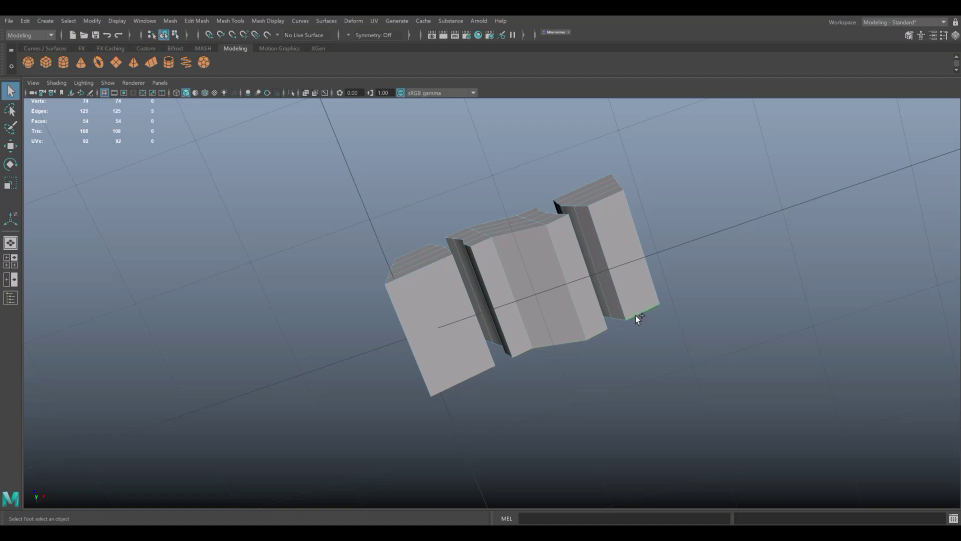
{"action": "key", "text": "ctrl+e"}
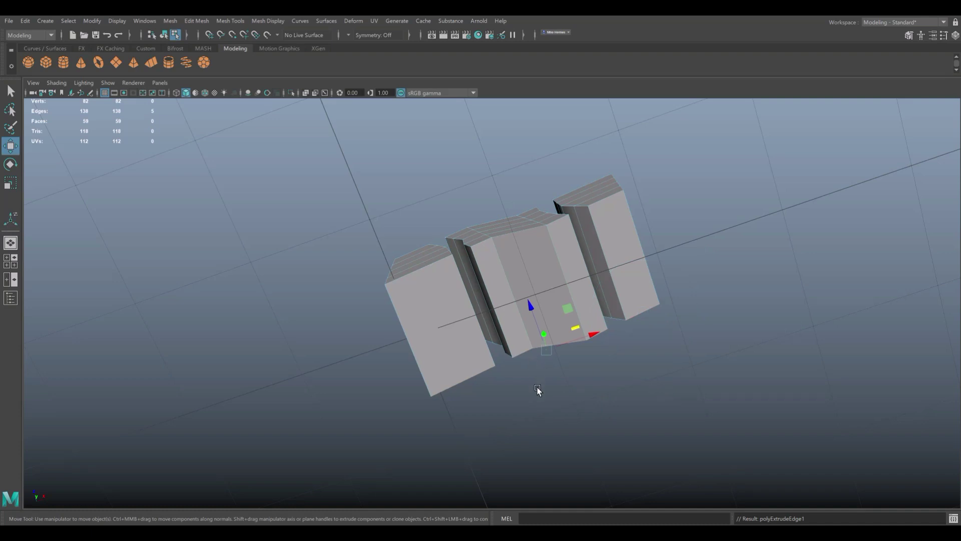
{"action": "left_click_drag", "start_coordinate": [537, 380], "coordinate": [534, 375], "text": "alt"}
{"action": "left_click_drag", "start_coordinate": [525, 301], "coordinate": [526, 330]}
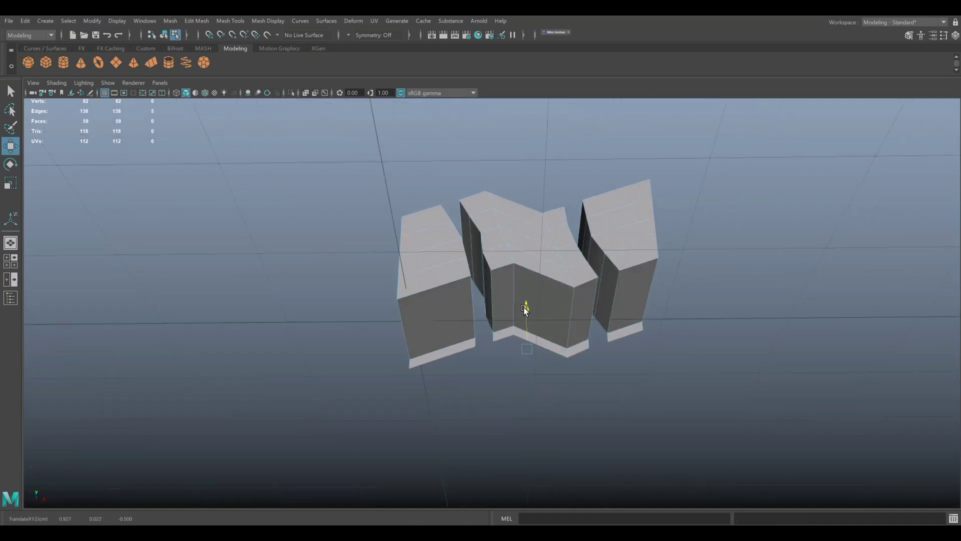
{"action": "left_click", "coordinate": [12, 263]}
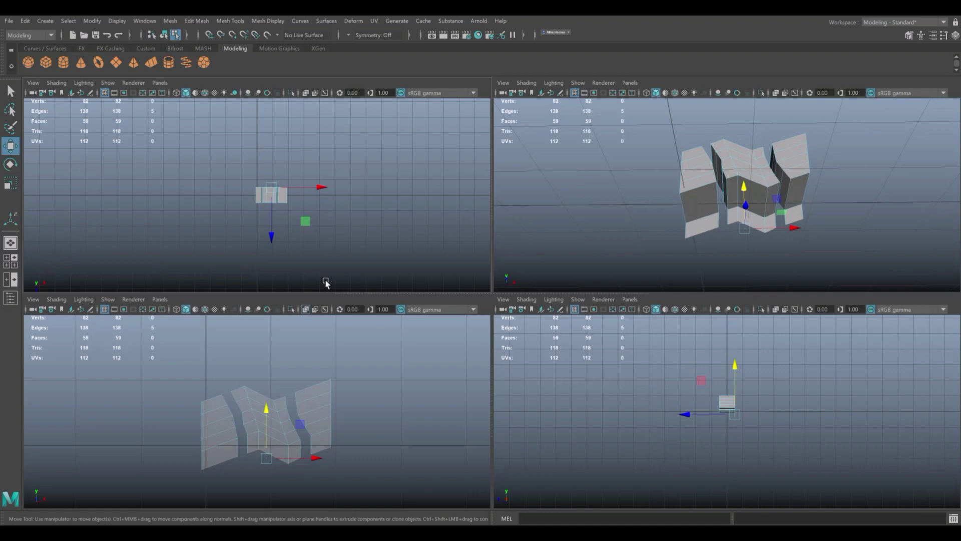
Step: In the maximised front view, pull the left block's two bottom vertices down
{"action": "key", "text": "space"}
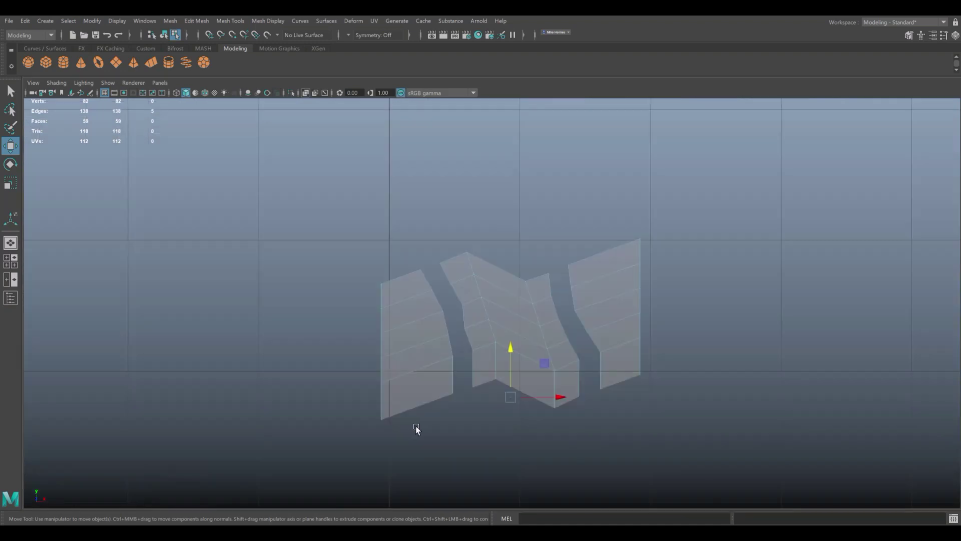
{"action": "mouse_move", "coordinate": [399, 436]}
{"action": "middle_mouse_down", "text": "alt"}
{"action": "mouse_move", "coordinate": [368, 387]}
{"action": "mouse_move", "coordinate": [455, 361]}
{"action": "middle_mouse_up", "text": "alt"}
{"action": "scroll", "coordinate": [369, 386], "scroll_direction": "up", "scroll_amount": 2}
{"action": "scroll", "coordinate": [354, 397], "scroll_direction": "up", "scroll_amount": 2}
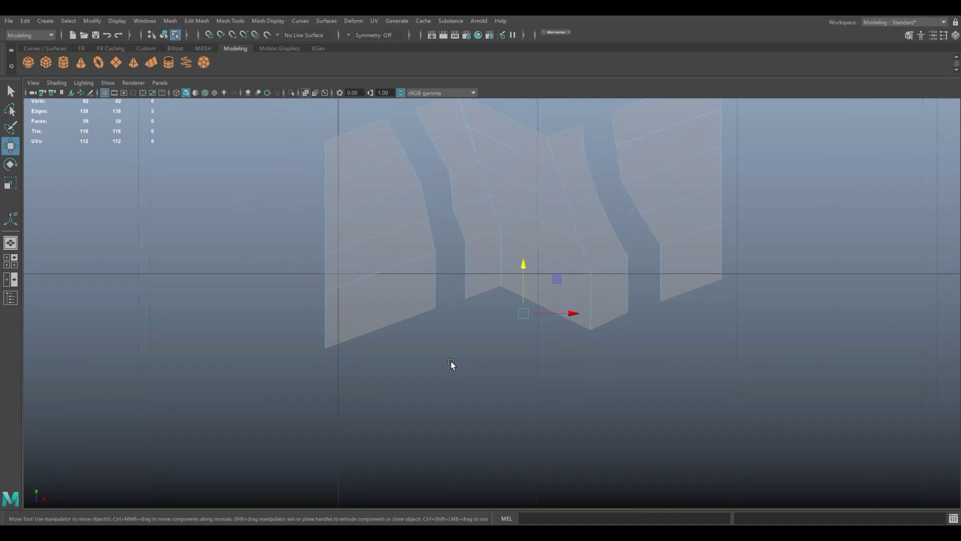
{"action": "scroll", "coordinate": [451, 362], "scroll_direction": "down", "scroll_amount": 3}
{"action": "scroll", "coordinate": [451, 363], "scroll_direction": "up", "scroll_amount": 1}
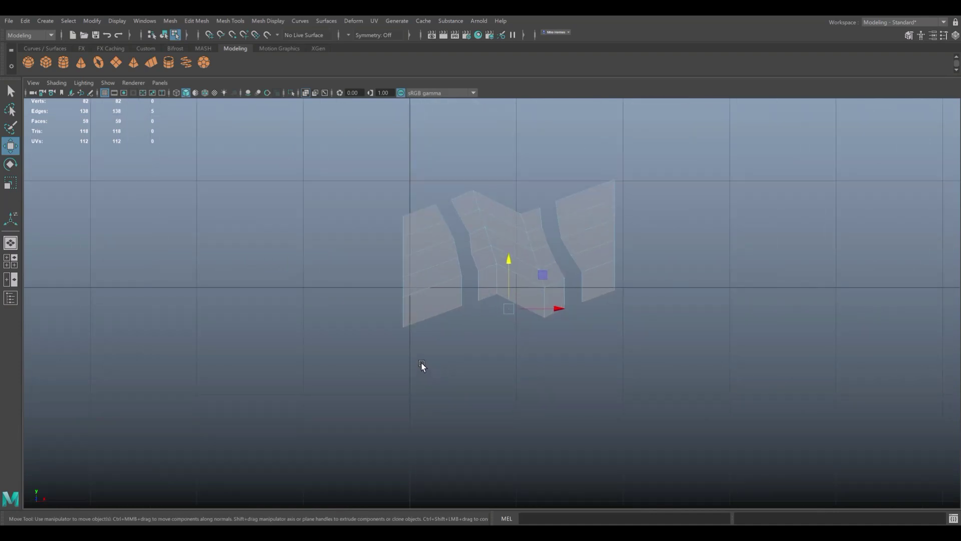
{"action": "right_click_drag", "start_coordinate": [422, 305], "coordinate": [391, 294]}
{"action": "left_click", "coordinate": [404, 325]}
{"action": "left_click_drag", "start_coordinate": [400, 282], "coordinate": [401, 386]}
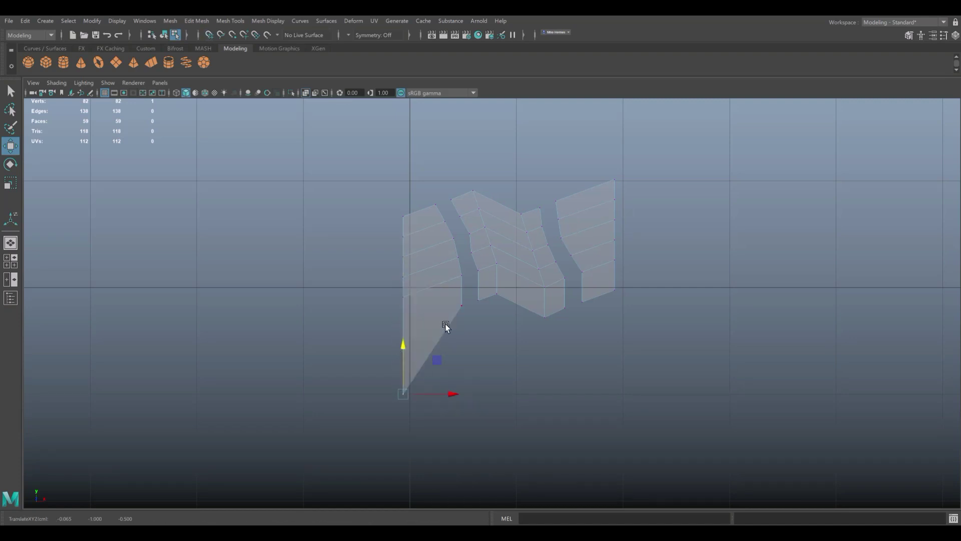
{"action": "left_click", "coordinate": [461, 304]}
{"action": "left_click_drag", "start_coordinate": [457, 296], "coordinate": [462, 380]}
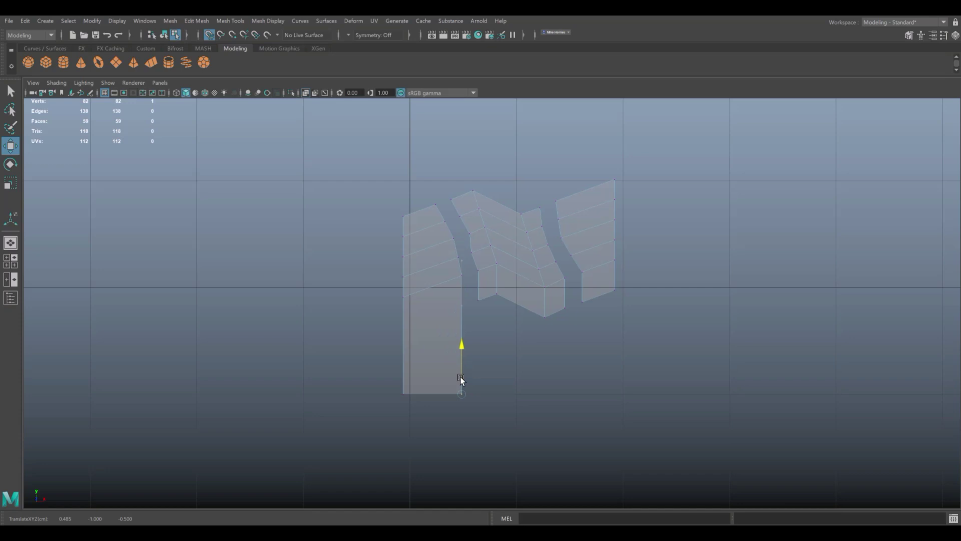
Step: Lower the middle block's four bottom vertices to the common bottom line
{"action": "left_click", "coordinate": [478, 301]}
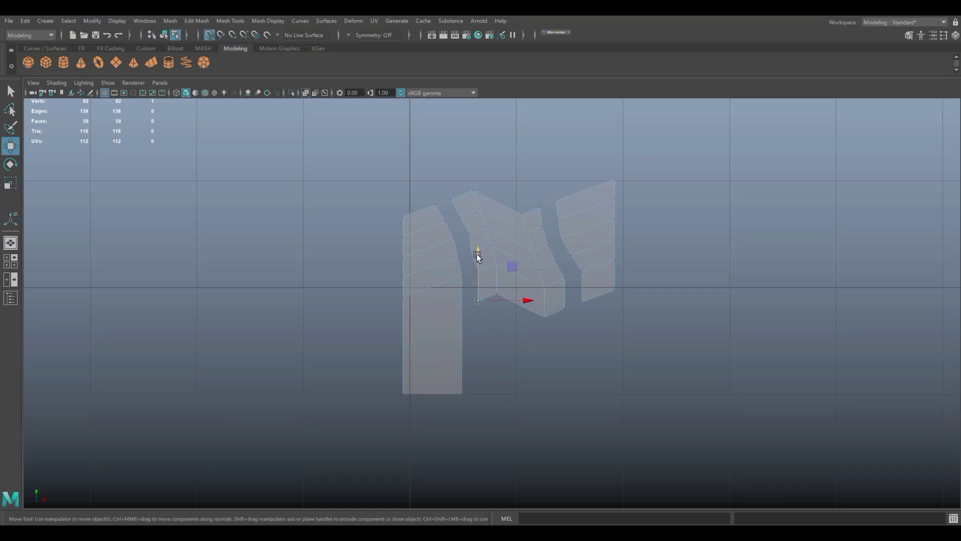
{"action": "mouse_move", "coordinate": [477, 254]}
{"action": "left_mouse_down"}
{"action": "mouse_move", "coordinate": [479, 338]}
{"action": "mouse_move", "coordinate": [494, 337]}
{"action": "left_mouse_up"}
{"action": "left_click", "coordinate": [497, 292]}
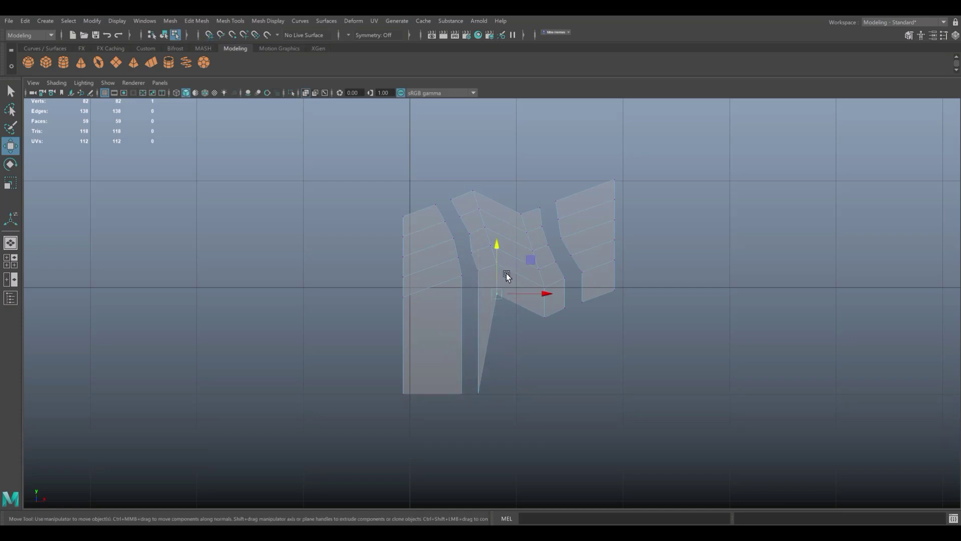
{"action": "left_click_drag", "start_coordinate": [497, 248], "coordinate": [502, 346]}
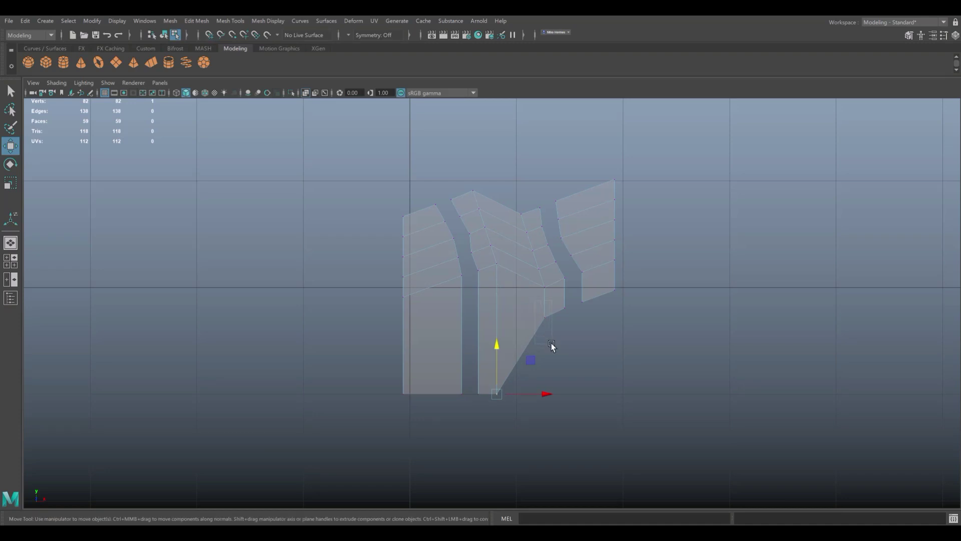
{"action": "left_click", "coordinate": [546, 315]}
{"action": "left_click_drag", "start_coordinate": [549, 269], "coordinate": [551, 365]}
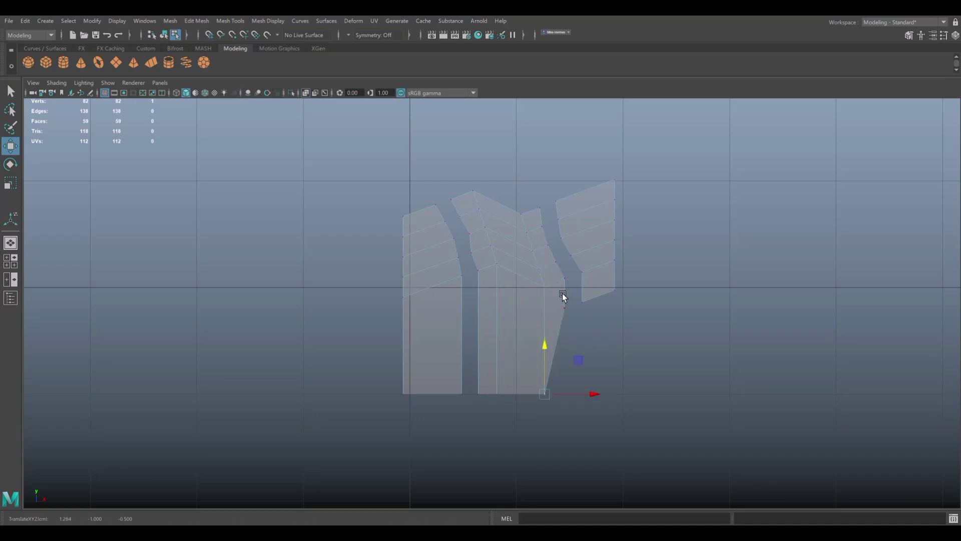
{"action": "left_click", "coordinate": [564, 307]}
{"action": "left_click_drag", "start_coordinate": [564, 261], "coordinate": [566, 370]}
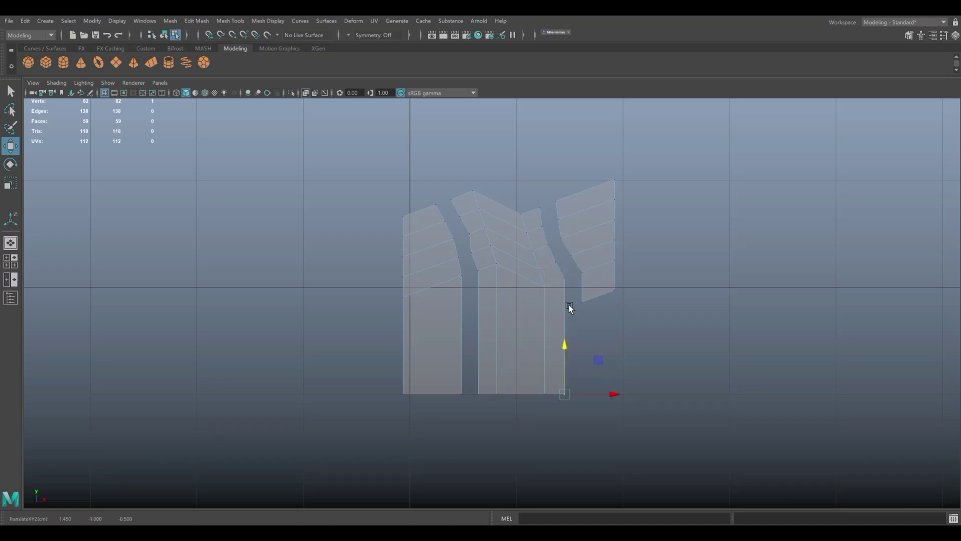
Step: Lower the right block's two bottom vertices to match, then return to perspective
{"action": "left_click", "coordinate": [582, 300]}
{"action": "left_click_drag", "start_coordinate": [579, 255], "coordinate": [583, 348]}
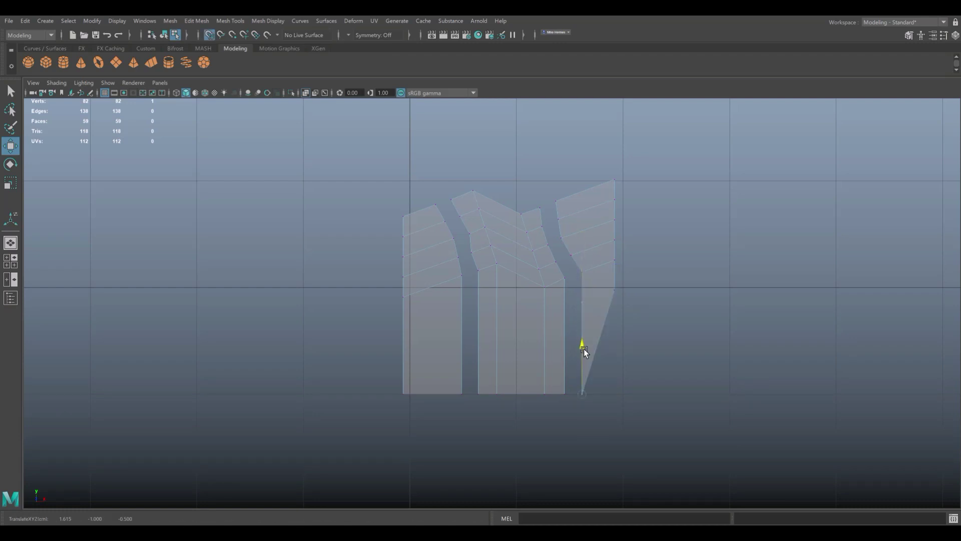
{"action": "left_click", "coordinate": [616, 292]}
{"action": "left_click_drag", "start_coordinate": [616, 243], "coordinate": [625, 360]}
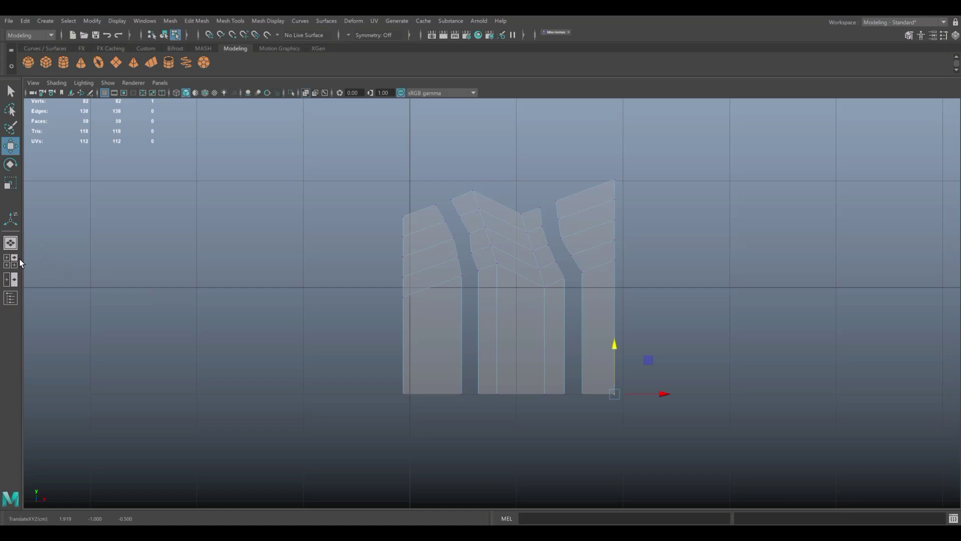
{"action": "key", "text": "space"}
{"action": "key", "text": "space"}
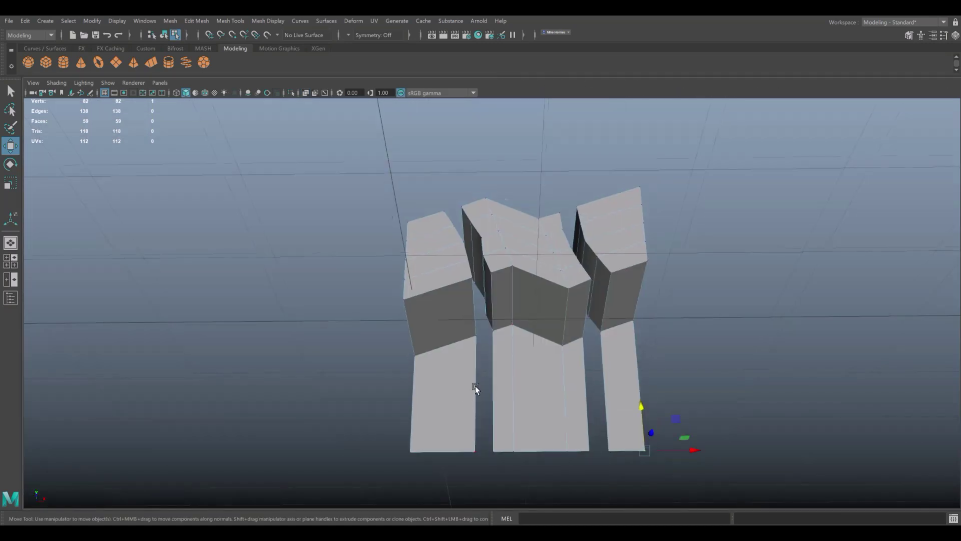
Step: Select the top edges of the left, middle and right blocks and extrude them with Ctrl+E
{"action": "mouse_move", "coordinate": [466, 395]}
{"action": "left_mouse_down", "text": "alt"}
{"action": "mouse_move", "coordinate": [488, 423]}
{"action": "mouse_move", "coordinate": [526, 438]}
{"action": "mouse_move", "coordinate": [475, 432]}
{"action": "left_mouse_up", "text": "alt"}
{"action": "right_click", "coordinate": [406, 212]}
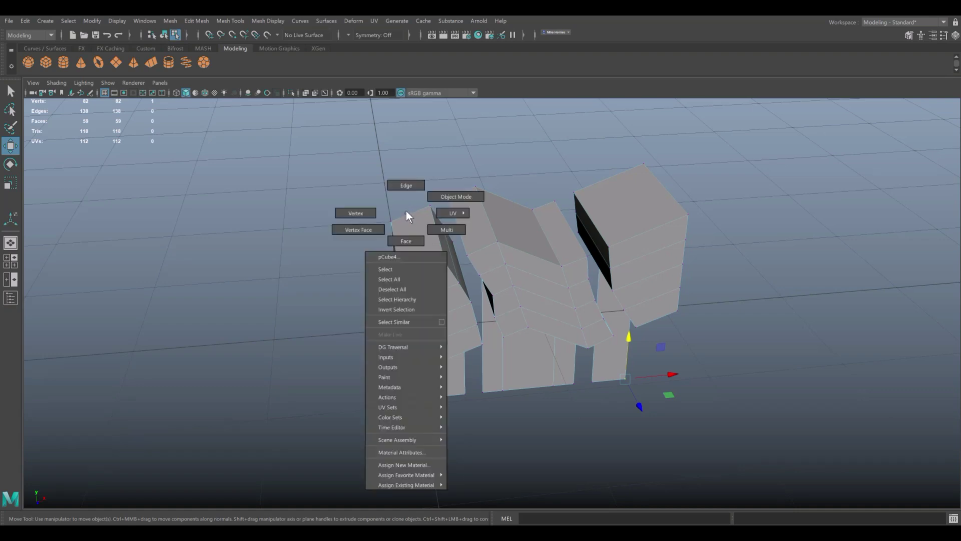
{"action": "left_click", "coordinate": [410, 208]}
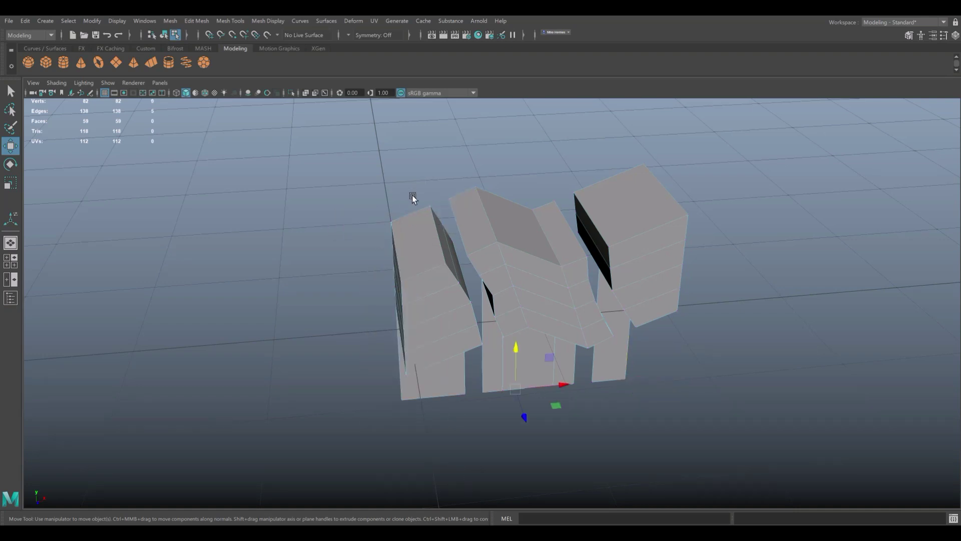
{"action": "left_click", "coordinate": [413, 210]}
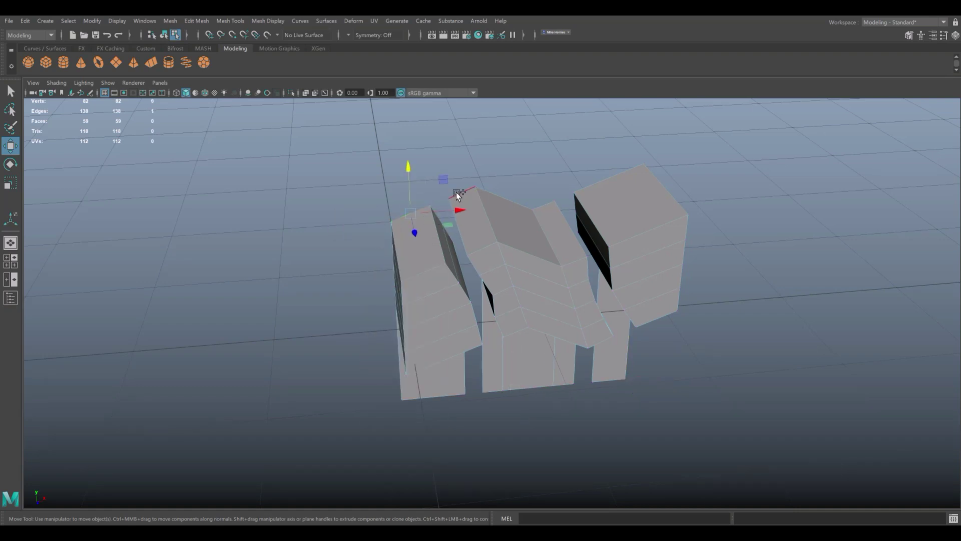
{"action": "left_click", "coordinate": [518, 195], "text": "shift"}
{"action": "left_click", "coordinate": [559, 200], "text": "shift"}
{"action": "left_click", "coordinate": [586, 189], "text": "shift"}
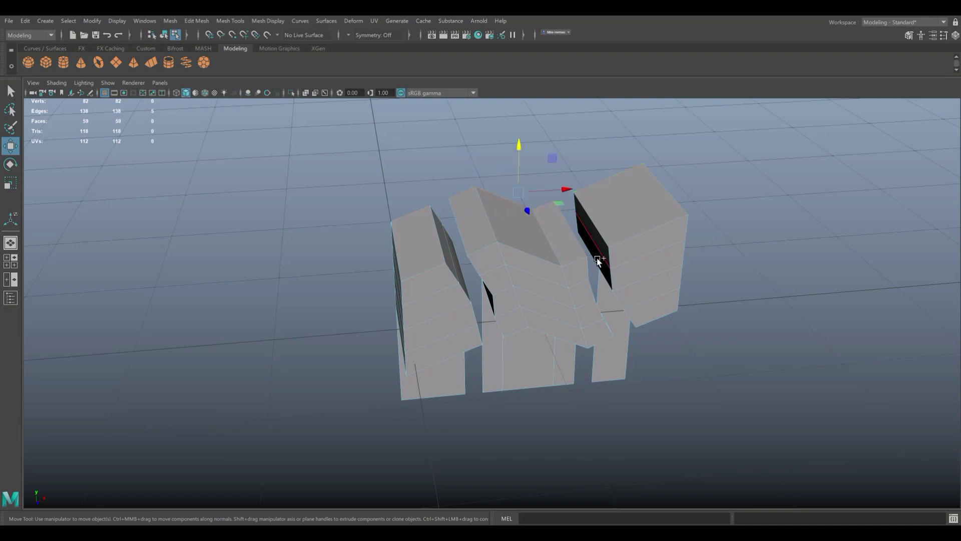
{"action": "mouse_move", "coordinate": [597, 258]}
{"action": "left_mouse_down", "text": "alt"}
{"action": "mouse_move", "coordinate": [675, 343]}
{"action": "mouse_move", "coordinate": [698, 350]}
{"action": "mouse_move", "coordinate": [693, 359]}
{"action": "left_mouse_up", "text": "alt"}
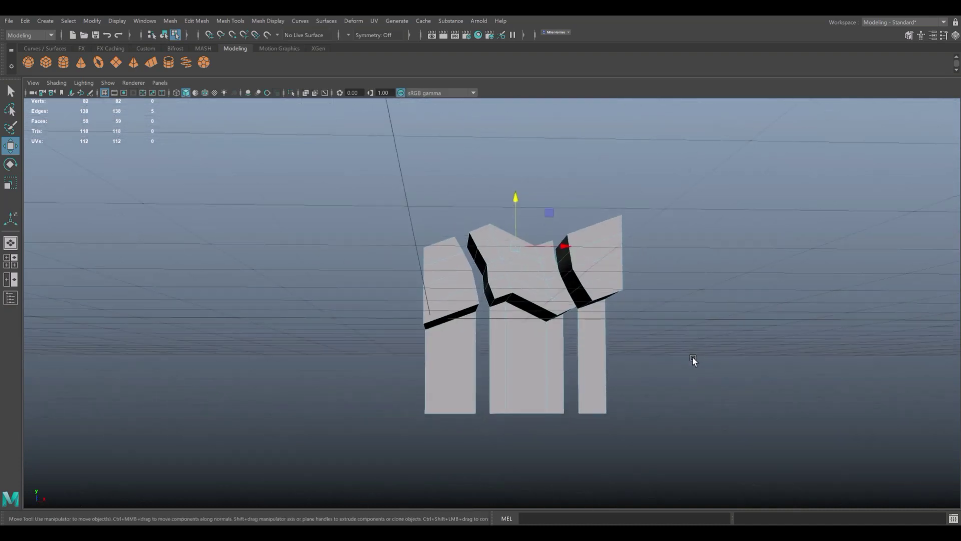
{"action": "key", "text": "ctrl+e"}
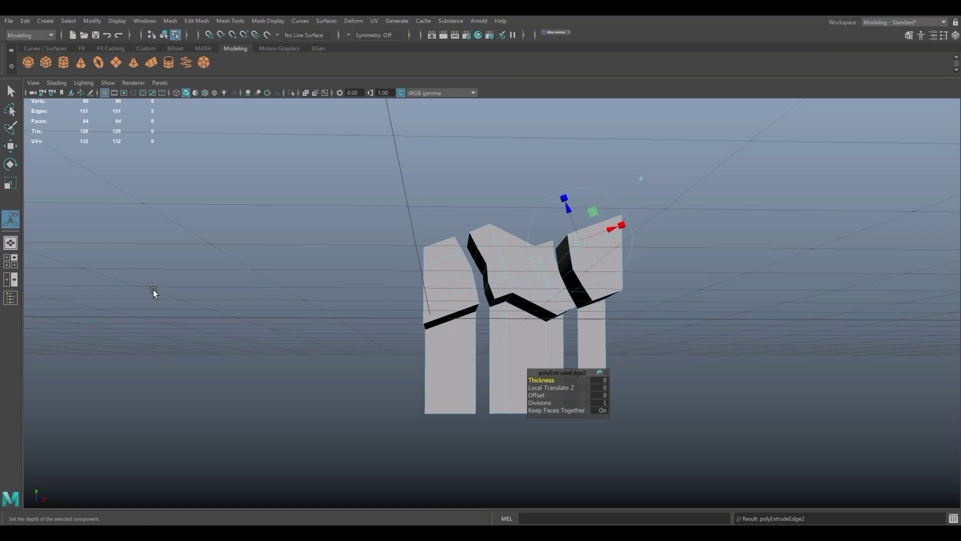
{"action": "key", "text": "space"}
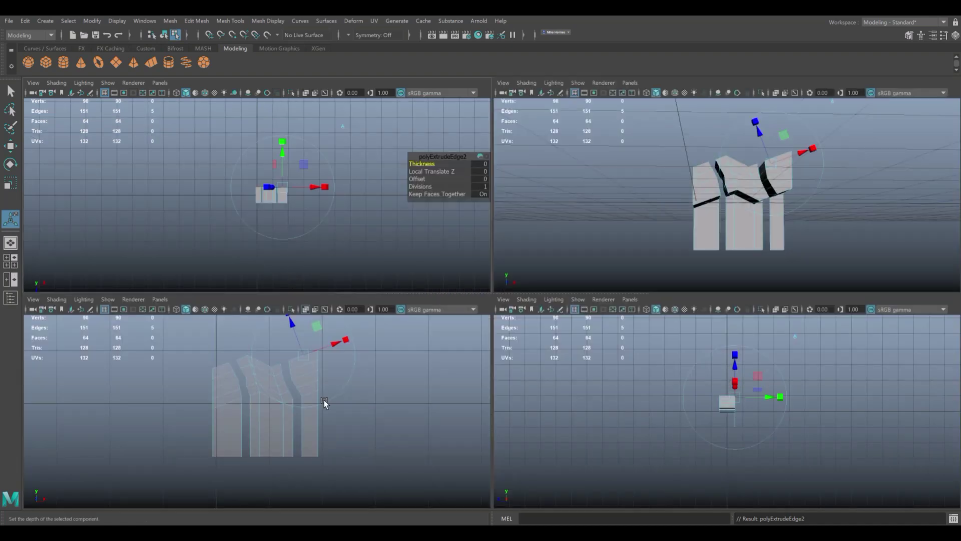
{"action": "key", "text": "space"}
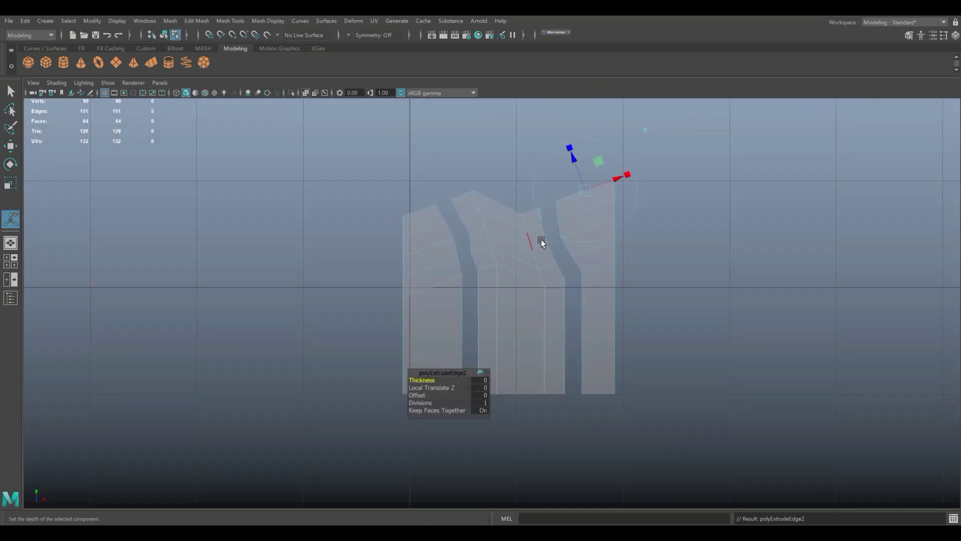
Step: Raise the extruded top edges, then lift the strip's top-left vertex to the top level
{"action": "key", "text": "w"}
{"action": "left_click_drag", "start_coordinate": [510, 151], "coordinate": [511, 118]}
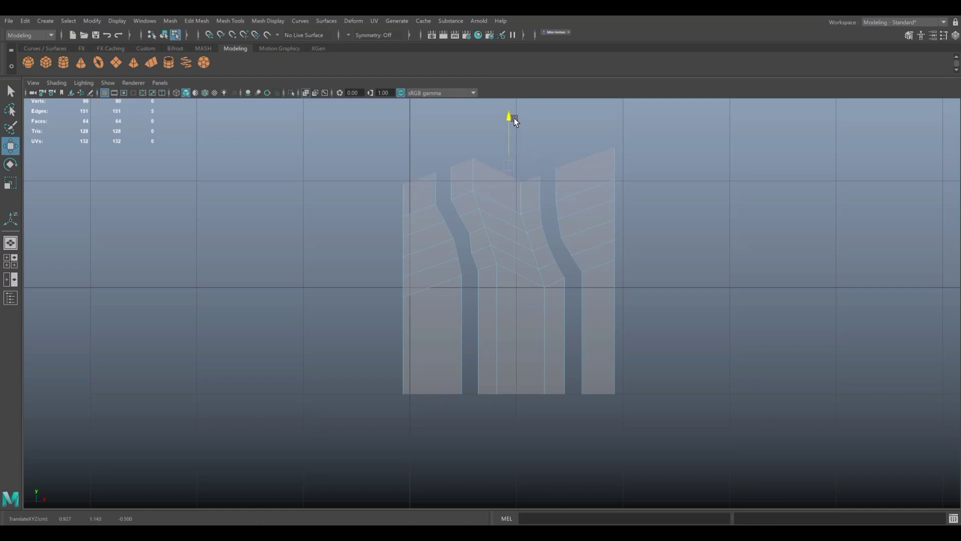
{"action": "middle_click_drag", "start_coordinate": [649, 294], "coordinate": [641, 371], "text": "alt"}
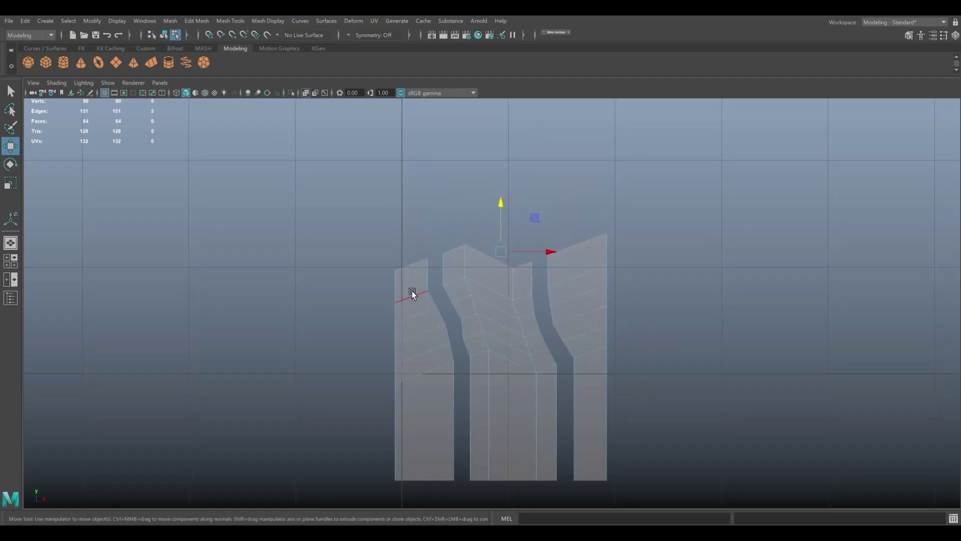
{"action": "right_click_drag", "start_coordinate": [402, 268], "coordinate": [378, 262]}
{"action": "left_click_drag", "start_coordinate": [411, 284], "coordinate": [413, 287]}
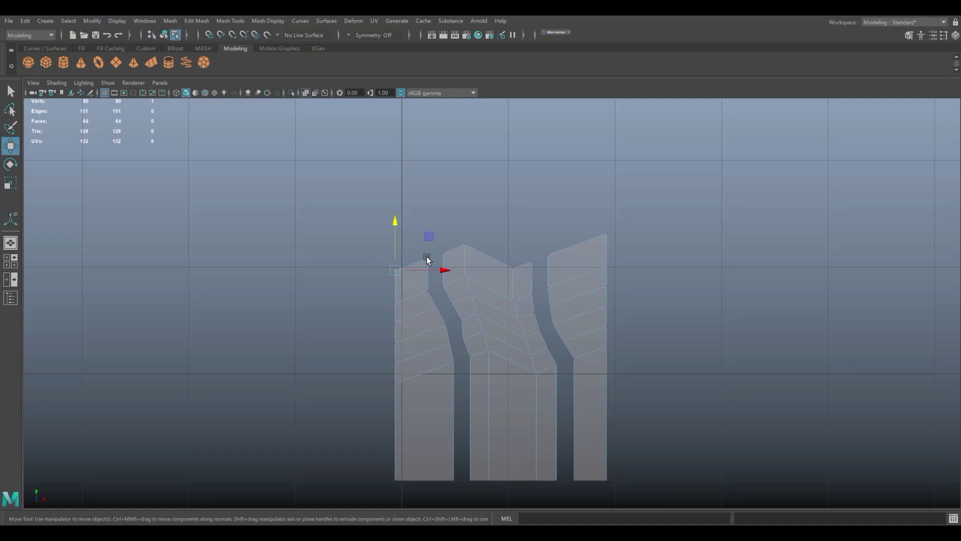
{"action": "left_click_drag", "start_coordinate": [395, 222], "coordinate": [396, 112]}
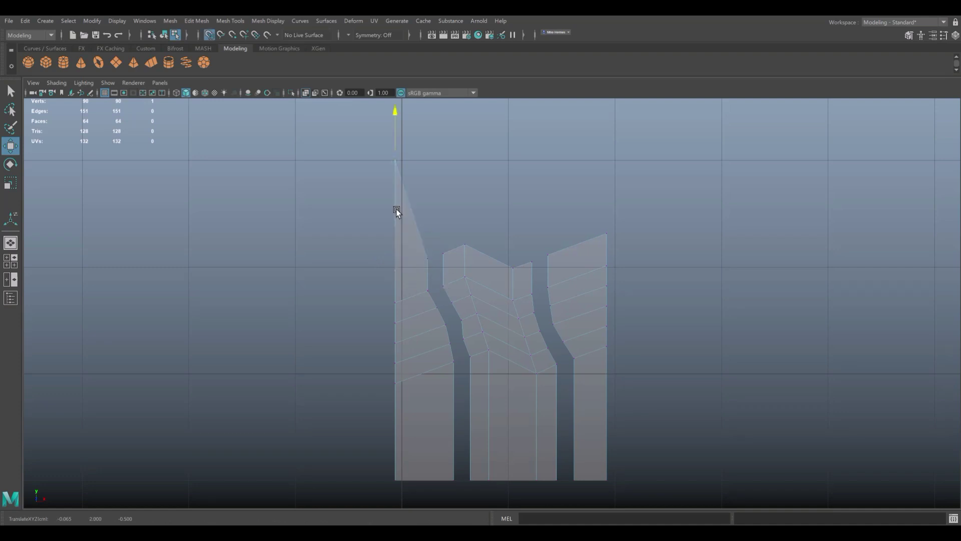
Step: Raise the remaining top vertices to the same height, ending with the rightmost one
{"action": "left_click", "coordinate": [427, 258]}
{"action": "mouse_move", "coordinate": [429, 212]}
{"action": "left_mouse_down"}
{"action": "mouse_move", "coordinate": [428, 188]}
{"action": "mouse_move", "coordinate": [461, 187]}
{"action": "left_mouse_up"}
{"action": "left_click", "coordinate": [443, 256]}
{"action": "left_click", "coordinate": [464, 244]}
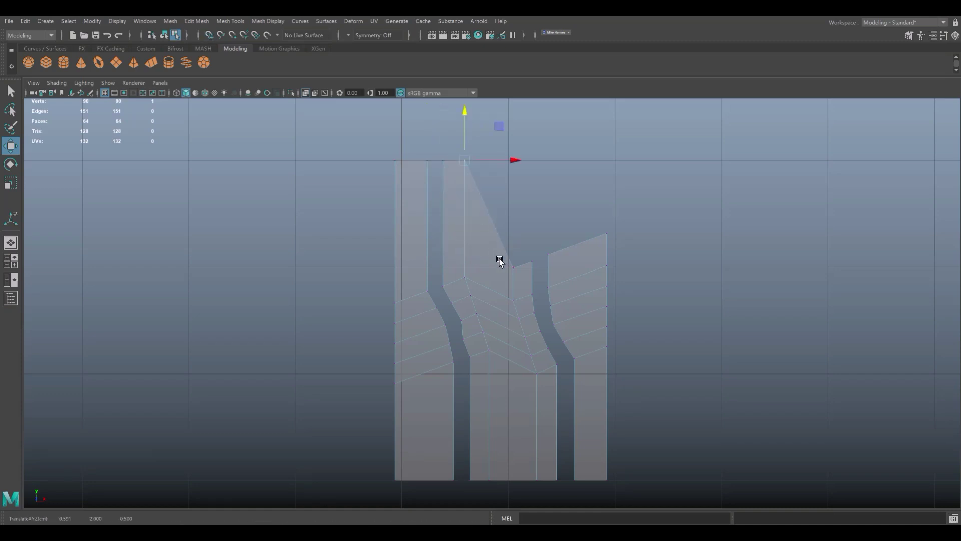
{"action": "left_click", "coordinate": [515, 269]}
{"action": "mouse_move", "coordinate": [511, 221]}
{"action": "left_mouse_down"}
{"action": "mouse_move", "coordinate": [510, 200]}
{"action": "mouse_move", "coordinate": [548, 192]}
{"action": "left_mouse_up"}
{"action": "left_click", "coordinate": [530, 259]}
{"action": "left_click", "coordinate": [549, 250]}
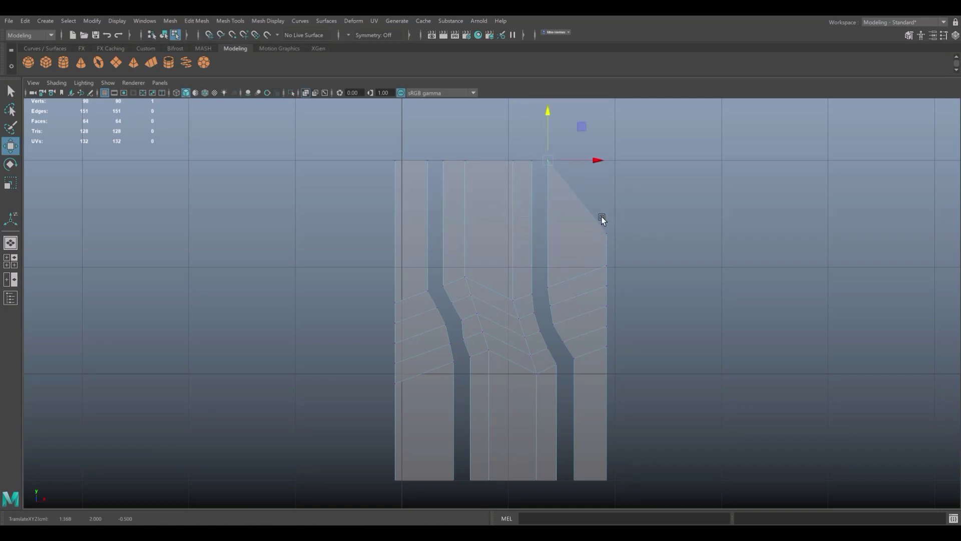
{"action": "left_click", "coordinate": [605, 234]}
{"action": "left_click_drag", "start_coordinate": [607, 188], "coordinate": [606, 182]}
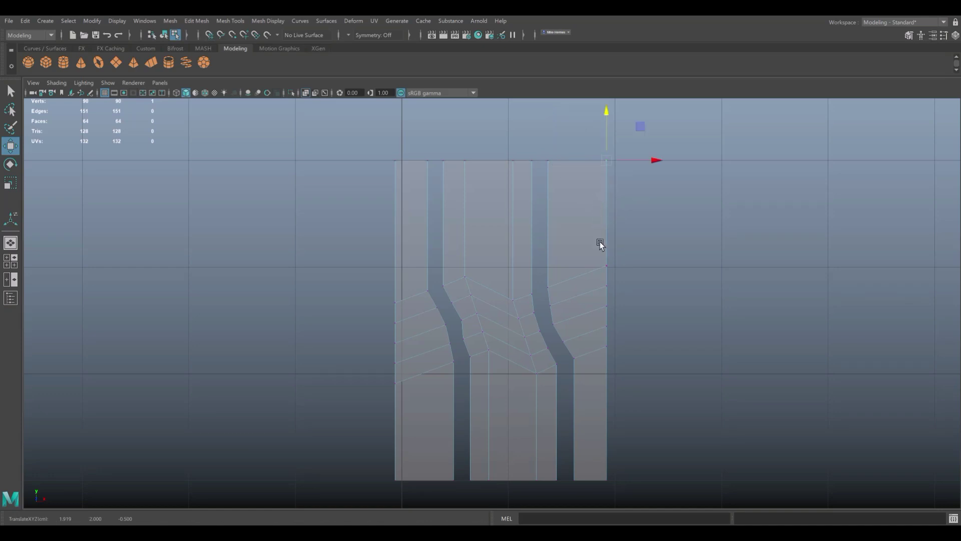
{"action": "scroll", "coordinate": [633, 297], "scroll_direction": "down", "scroll_amount": 5}
{"action": "scroll", "coordinate": [625, 300], "scroll_direction": "up", "scroll_amount": 2}
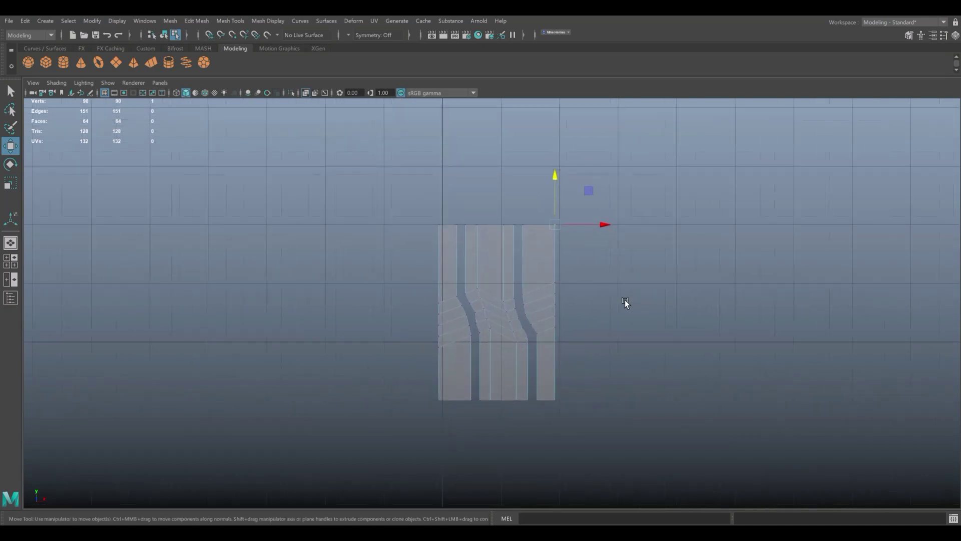
{"action": "scroll", "coordinate": [625, 299], "scroll_direction": "up", "scroll_amount": 1}
{"action": "scroll", "coordinate": [625, 299], "scroll_direction": "up", "scroll_amount": 1}
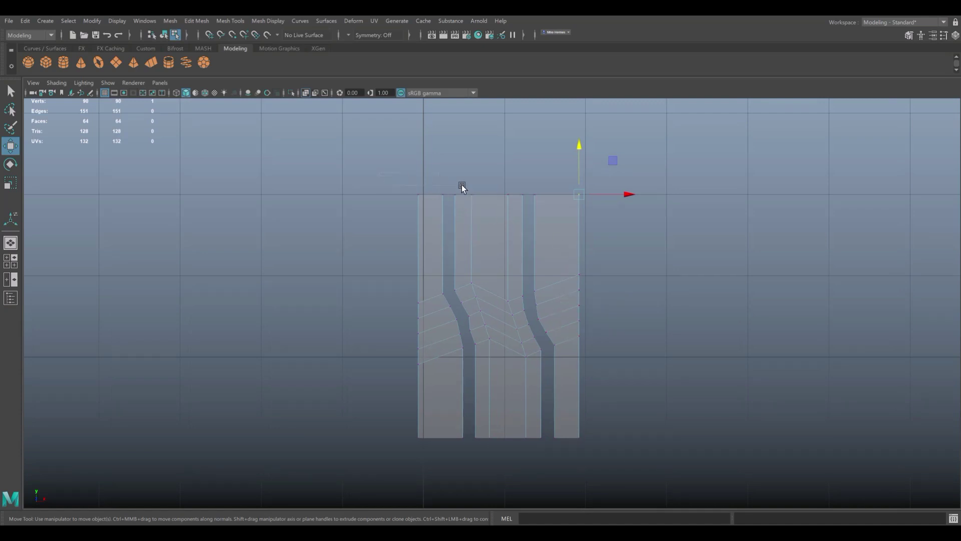
Step: Move the strip's top-row vertices down and its bottom-row vertices up
{"action": "left_click", "coordinate": [499, 195]}
{"action": "left_click_drag", "start_coordinate": [496, 142], "coordinate": [502, 219]}
{"action": "left_click_drag", "start_coordinate": [396, 426], "coordinate": [602, 474]}
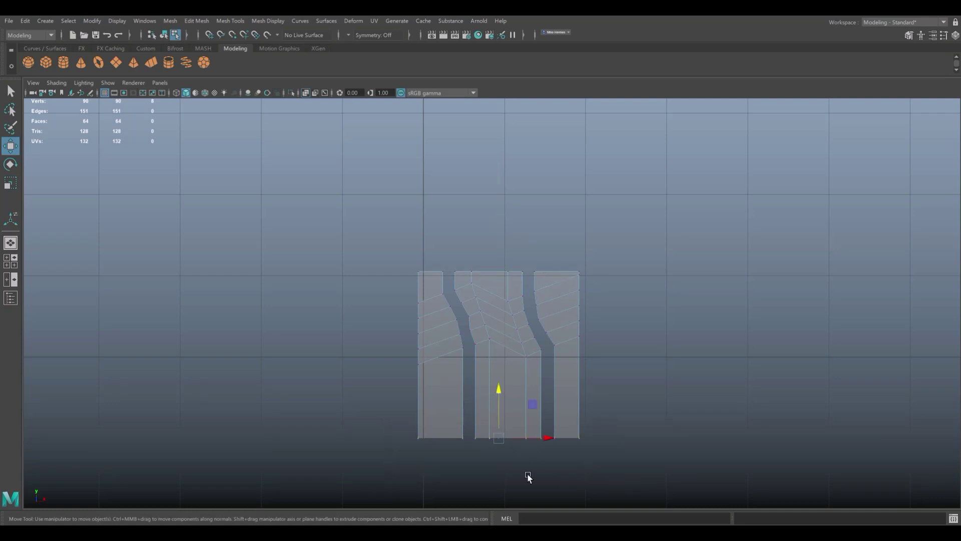
{"action": "left_click_drag", "start_coordinate": [497, 396], "coordinate": [504, 318]}
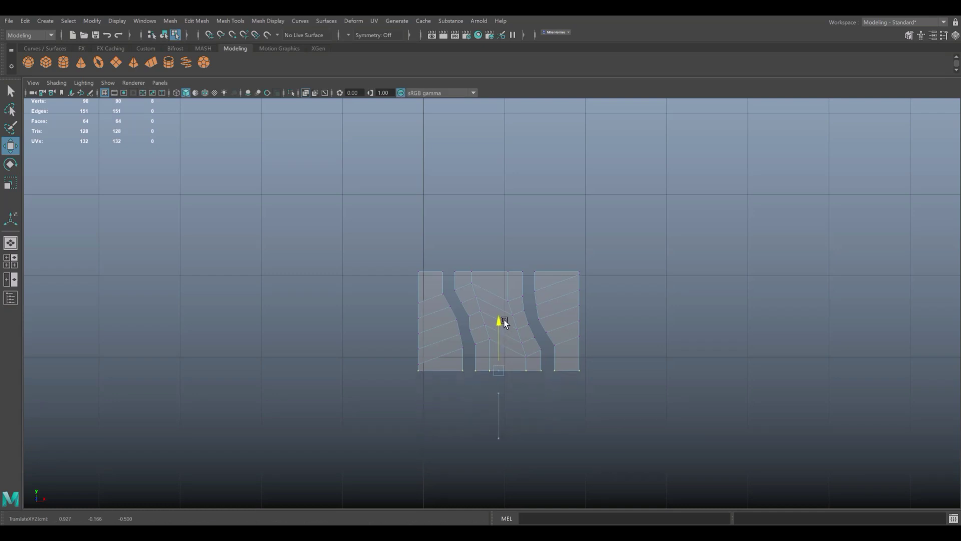
Step: Orbit under the mesh in perspective and select the two edges across the left-middle gap
{"action": "key", "text": "F8"}
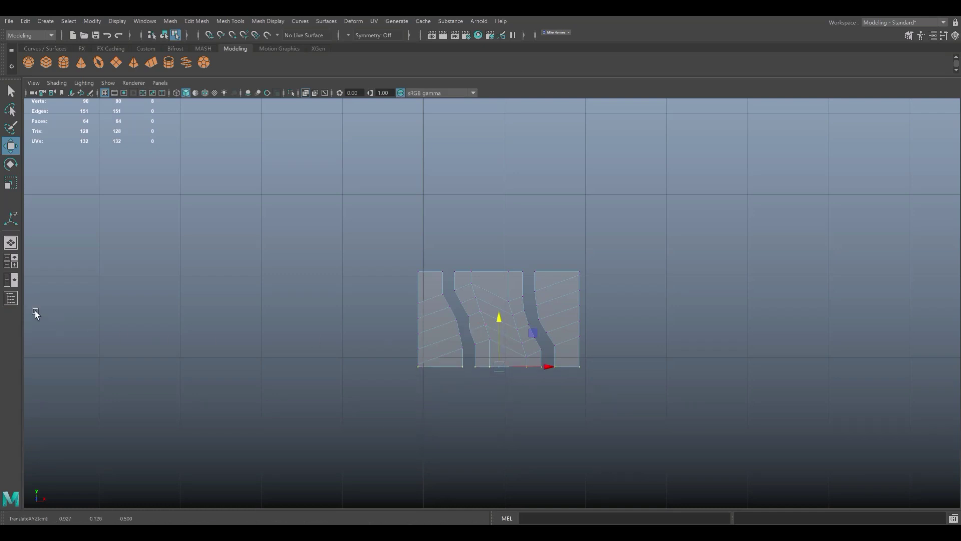
{"action": "left_click", "coordinate": [10, 261]}
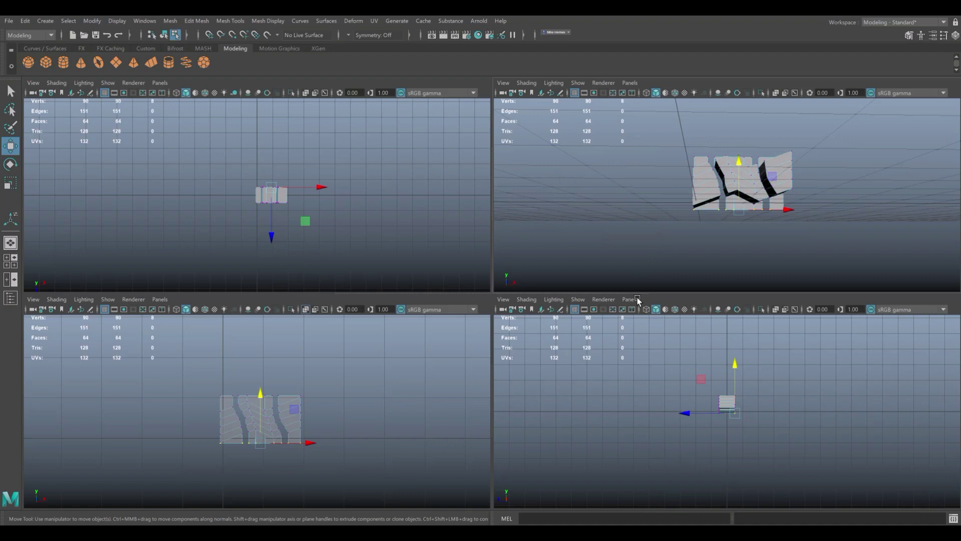
{"action": "key", "text": "space"}
{"action": "scroll", "coordinate": [579, 358], "scroll_direction": "up", "scroll_amount": 2}
{"action": "left_click_drag", "start_coordinate": [579, 358], "coordinate": [594, 385], "text": "alt"}
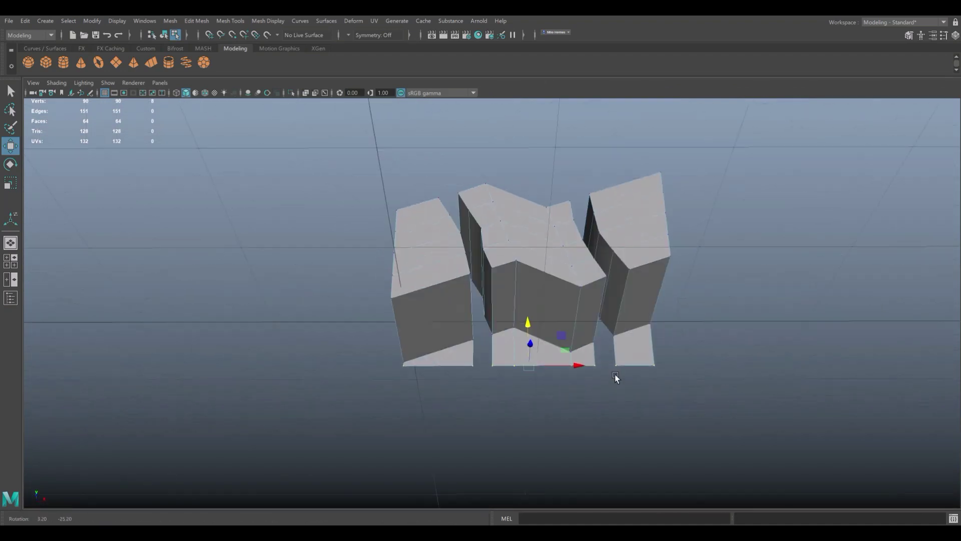
{"action": "scroll", "coordinate": [596, 386], "scroll_direction": "up", "scroll_amount": 3}
{"action": "scroll", "coordinate": [578, 398], "scroll_direction": "up", "scroll_amount": 1}
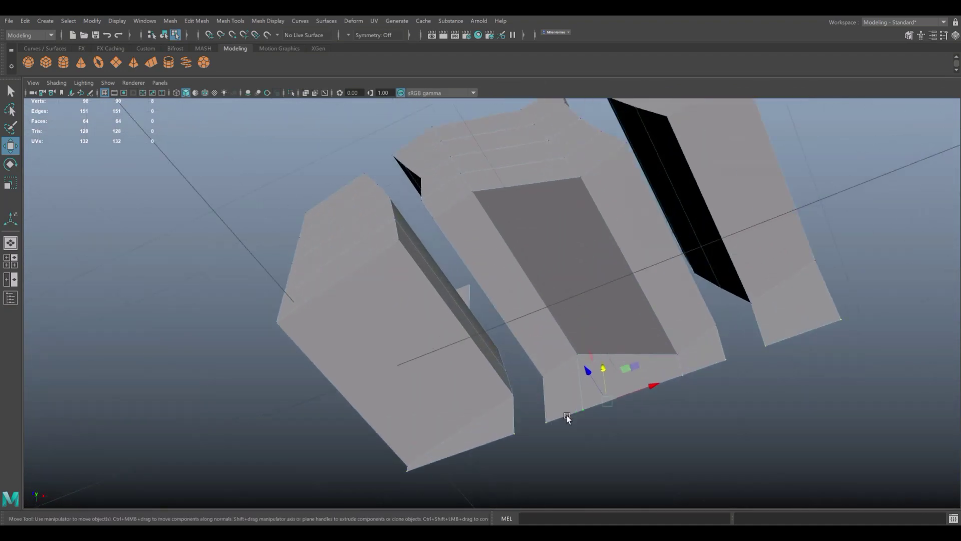
{"action": "left_click_drag", "start_coordinate": [566, 414], "coordinate": [540, 348], "text": "alt"}
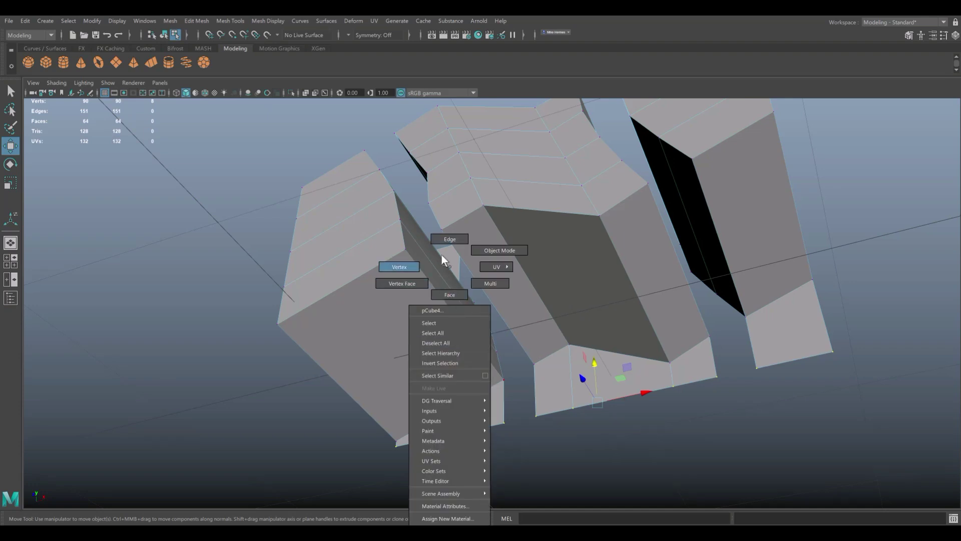
{"action": "right_click_drag", "start_coordinate": [443, 264], "coordinate": [402, 266]}
{"action": "left_click", "coordinate": [500, 407]}
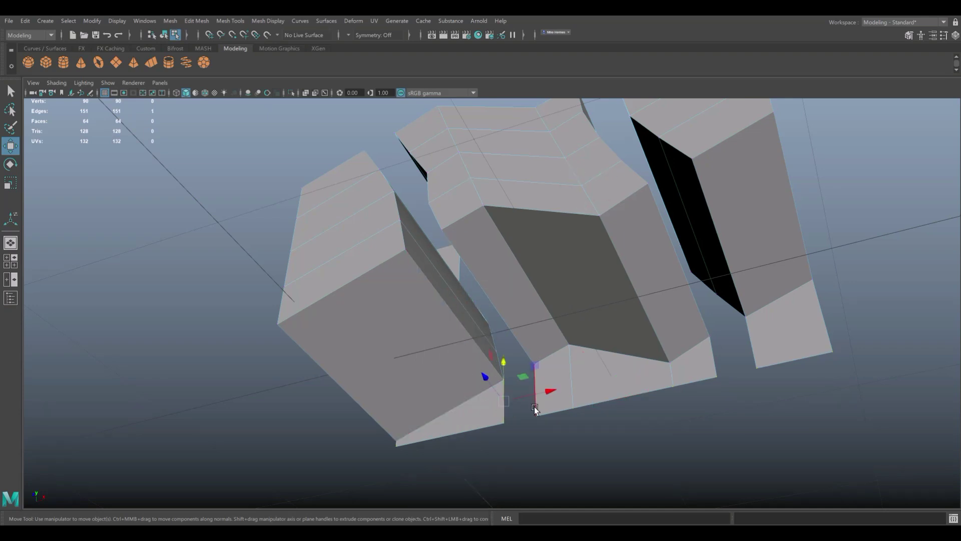
{"action": "left_click", "coordinate": [534, 408], "text": "shift"}
Step: Bridge the first gap-edge pair via Edit Mesh > Bridge, then switch to wireframe
{"action": "left_click", "coordinate": [197, 21]}
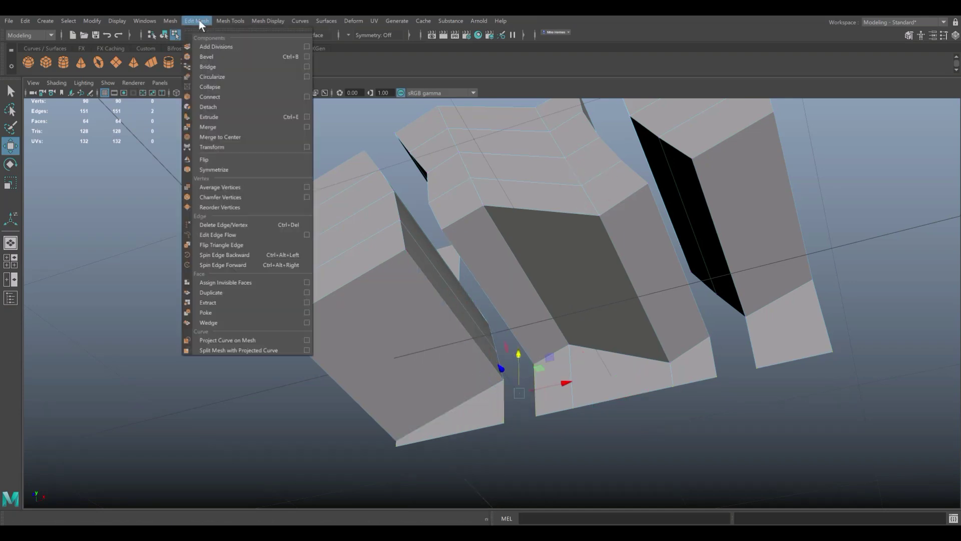
{"action": "left_click", "coordinate": [228, 67]}
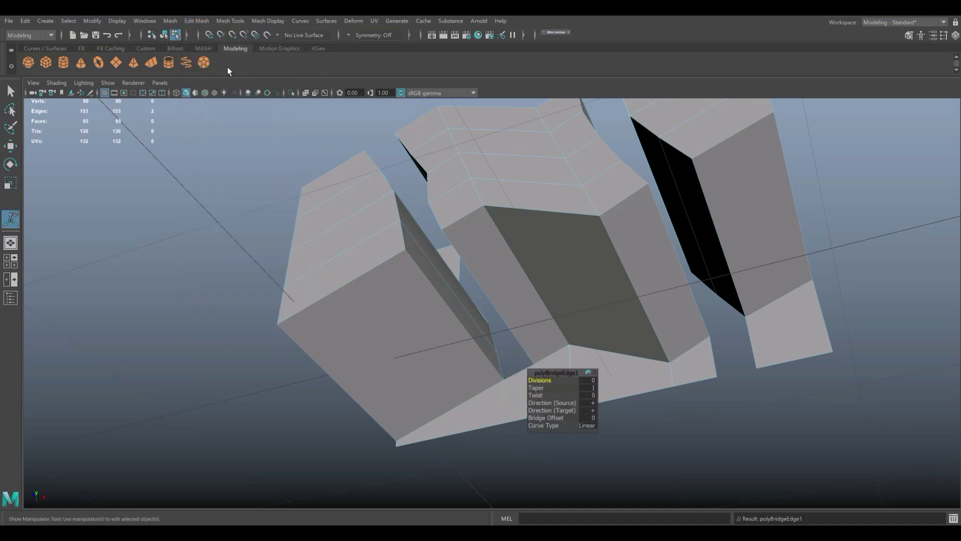
{"action": "left_click_drag", "start_coordinate": [442, 307], "coordinate": [471, 345], "text": "alt"}
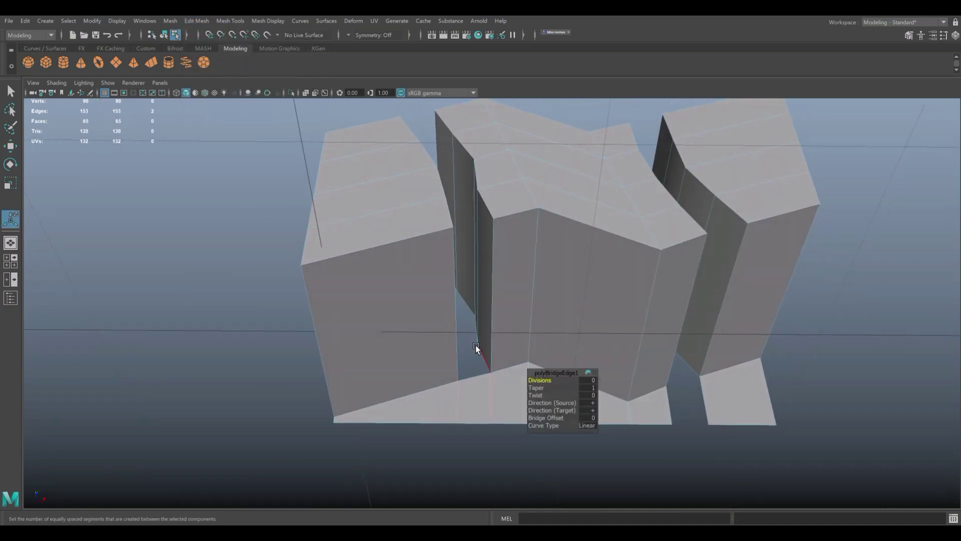
{"action": "key", "text": "4"}
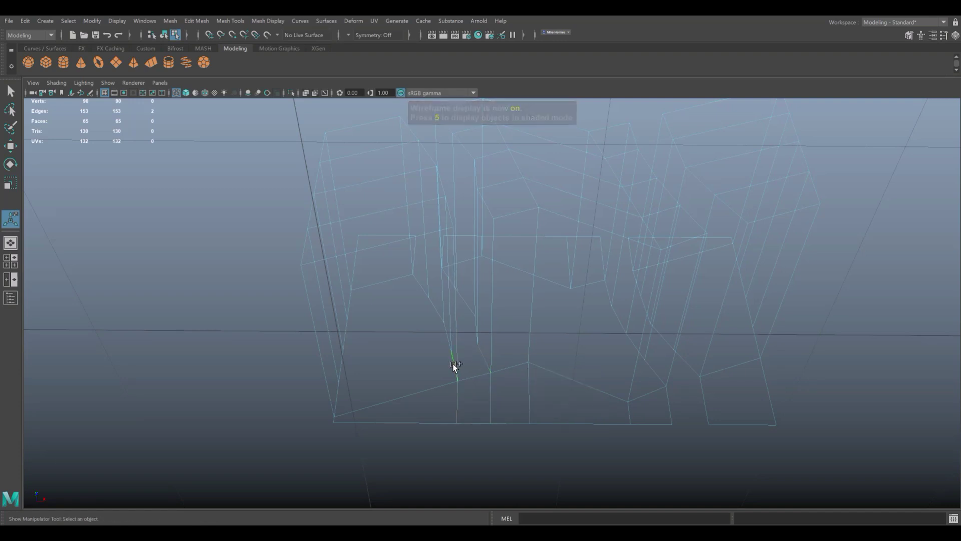
Step: Repeat Bridge with G on further edge pairs across the gaps, then return to shaded
{"action": "key", "text": "g"}
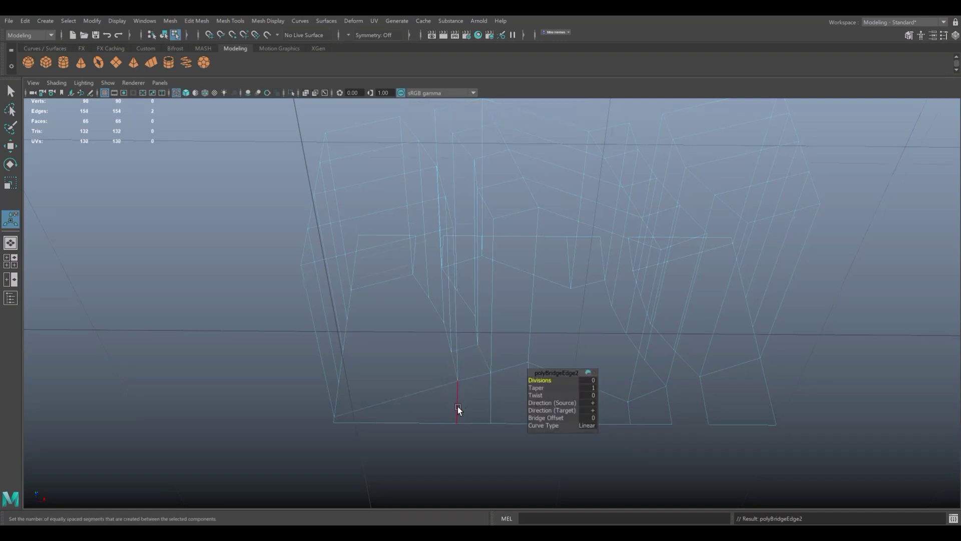
{"action": "left_click_drag", "start_coordinate": [459, 410], "coordinate": [459, 277], "text": "alt"}
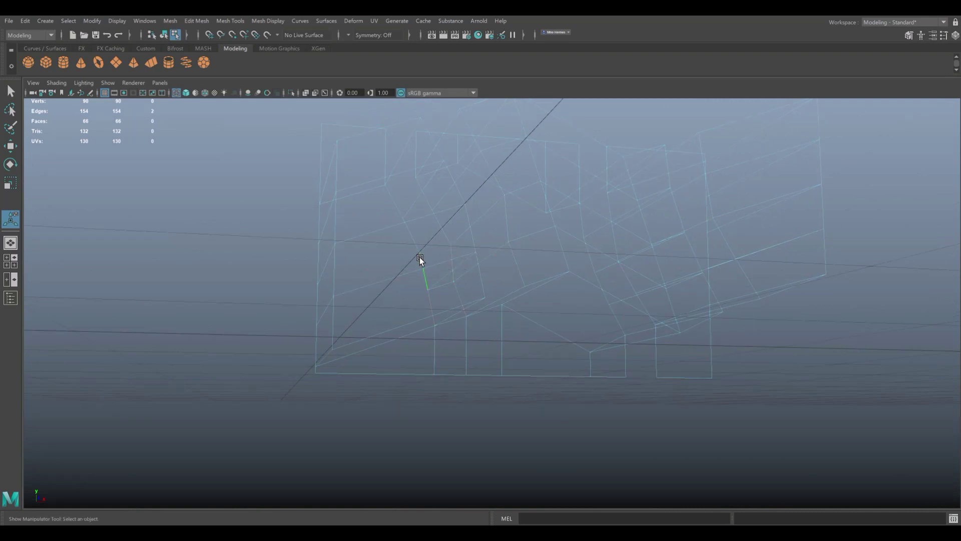
{"action": "key", "text": "g"}
{"action": "key", "text": "g"}
{"action": "key", "text": "g"}
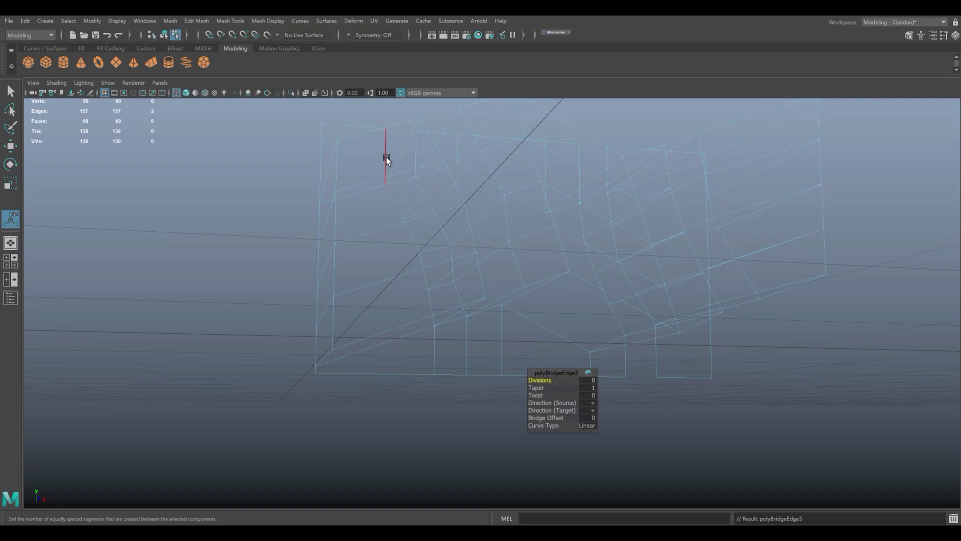
{"action": "left_click", "coordinate": [386, 157]}
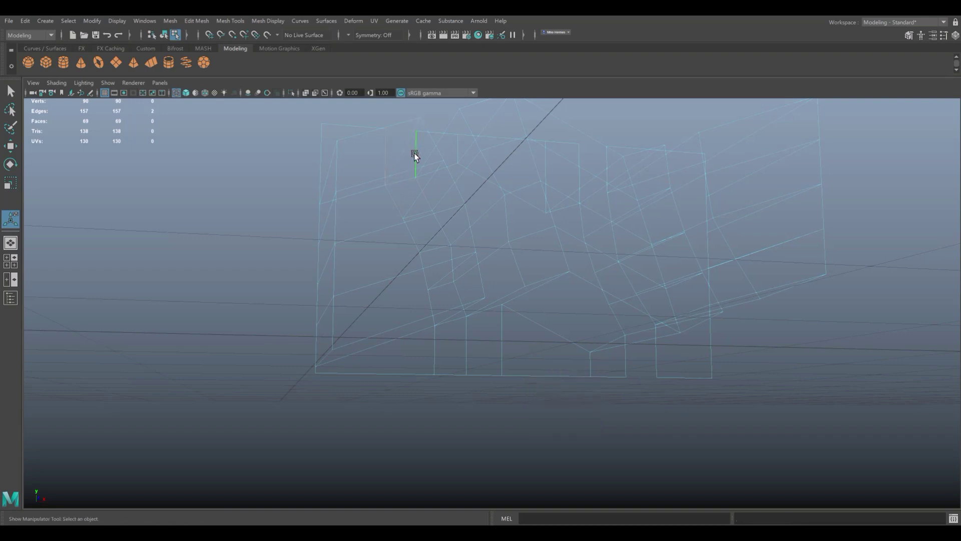
{"action": "key", "text": "g"}
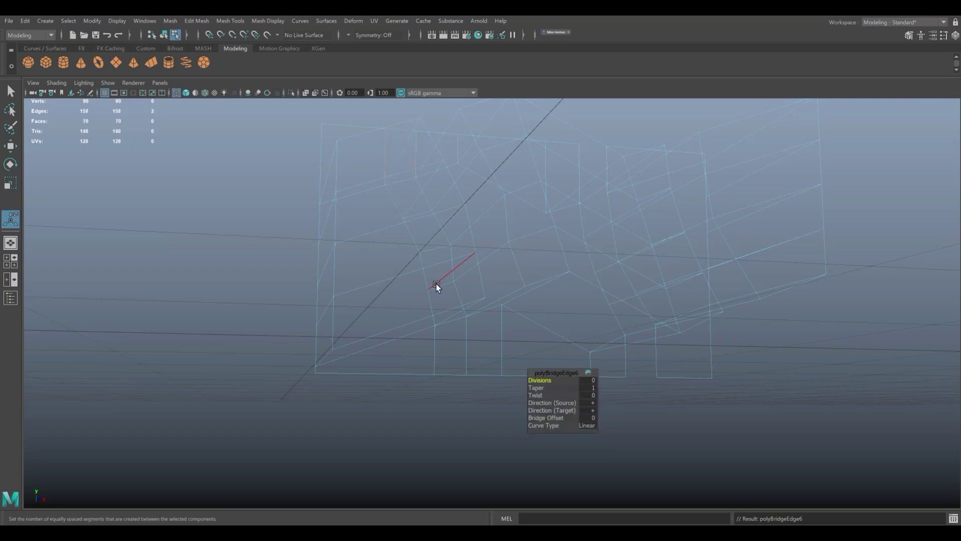
{"action": "key", "text": "5"}
{"action": "mouse_move", "coordinate": [459, 318]}
{"action": "left_mouse_down", "text": "alt"}
{"action": "mouse_move", "coordinate": [485, 355]}
{"action": "mouse_move", "coordinate": [476, 354]}
{"action": "left_mouse_up", "text": "alt"}
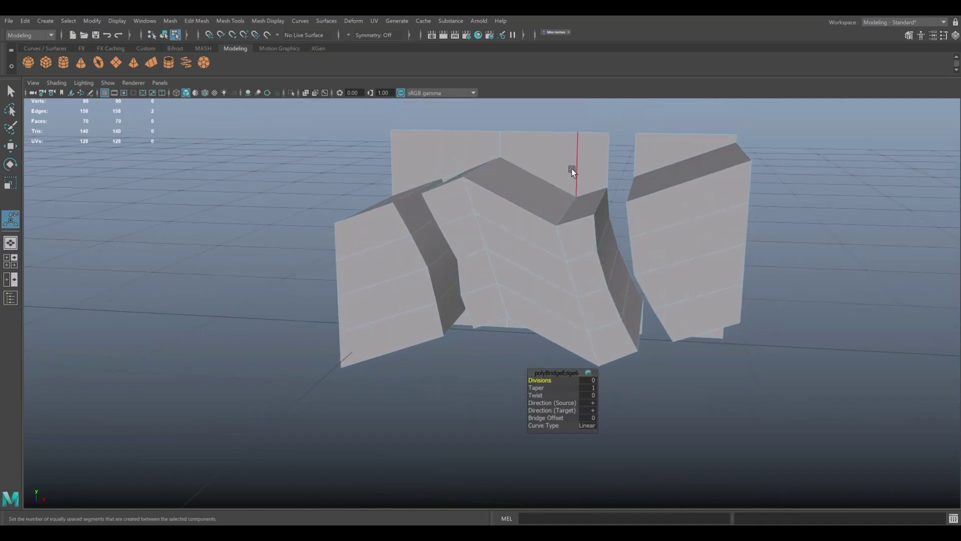
Step: Select the open border loop next to the gap
{"action": "left_click", "coordinate": [631, 158]}
{"action": "key", "text": "Caps_Lock"}
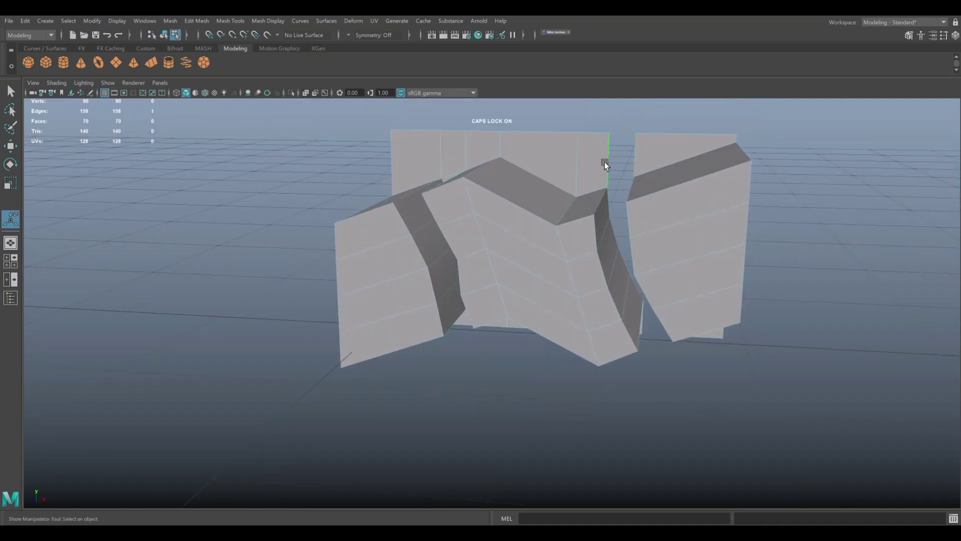
{"action": "double_click", "coordinate": [604, 168]}
{"action": "key", "text": "w"}
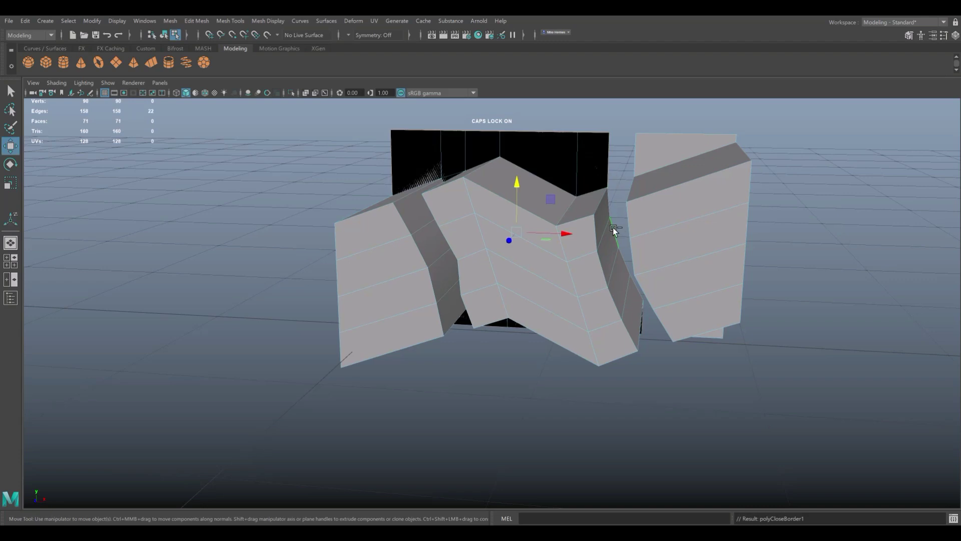
Step: Bridge the two facing vertical edges across the gap with Edit Mesh > Bridge
{"action": "left_click", "coordinate": [614, 229]}
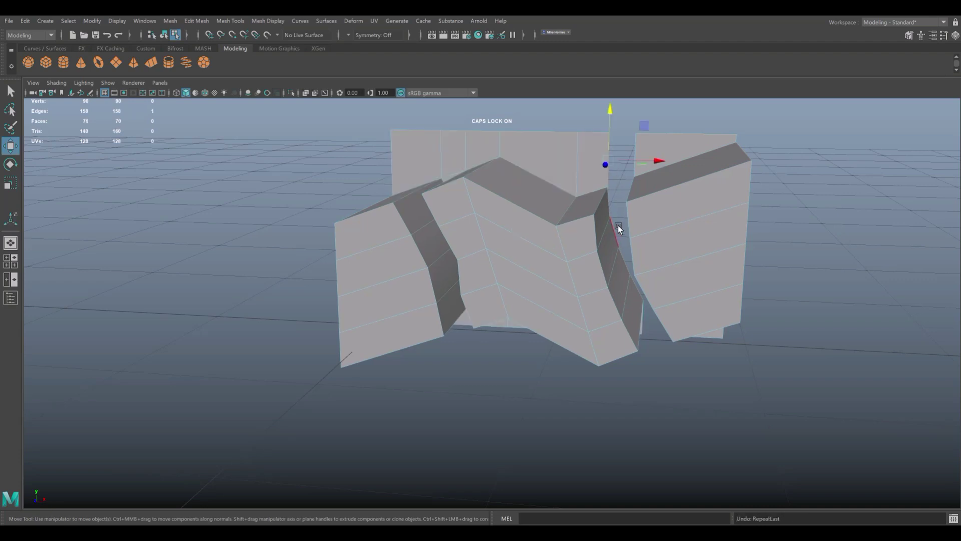
{"action": "left_click", "coordinate": [608, 147], "text": "shift"}
{"action": "left_click", "coordinate": [196, 21]}
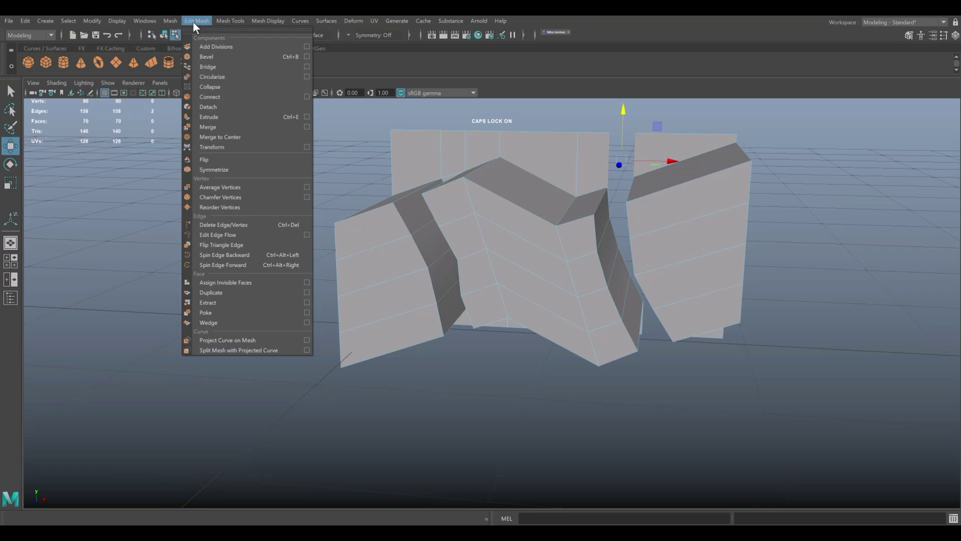
{"action": "left_click", "coordinate": [222, 66]}
{"action": "left_click_drag", "start_coordinate": [525, 293], "coordinate": [524, 276], "text": "alt"}
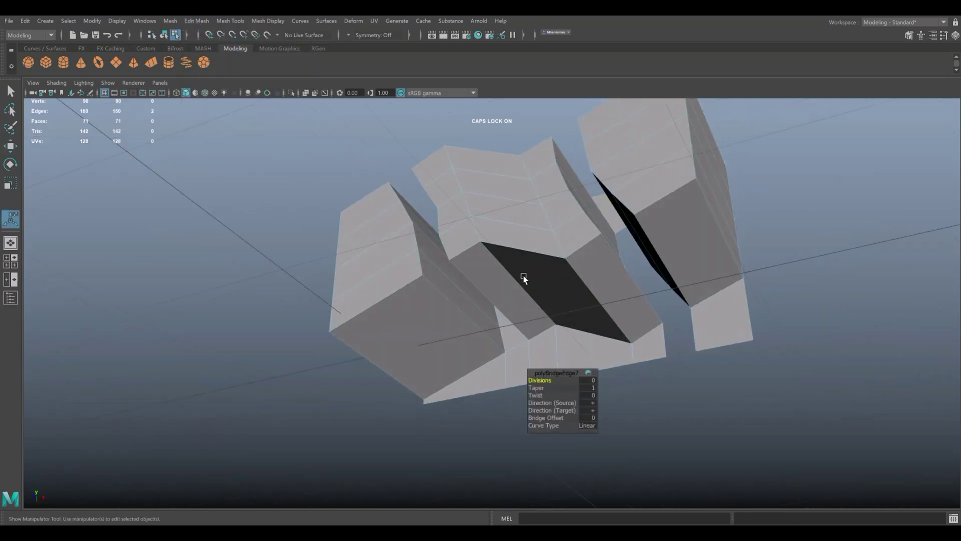
Step: In wireframe, bridge the next gap, undo an unwanted hole fill, and return to shaded
{"action": "key", "text": "4"}
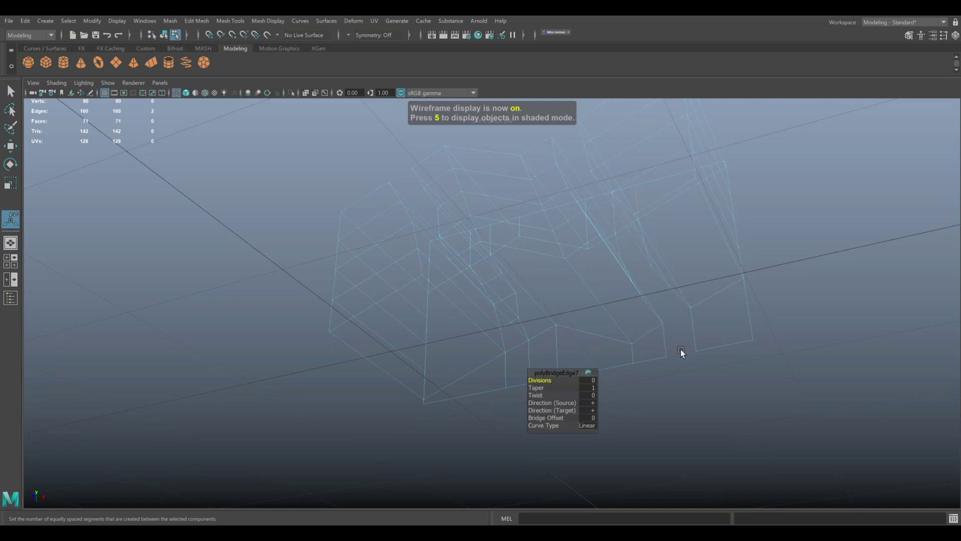
{"action": "key", "text": "Caps_Lock"}
{"action": "left_click_drag", "start_coordinate": [708, 383], "coordinate": [701, 356], "text": "alt"}
{"action": "left_click", "coordinate": [631, 203]}
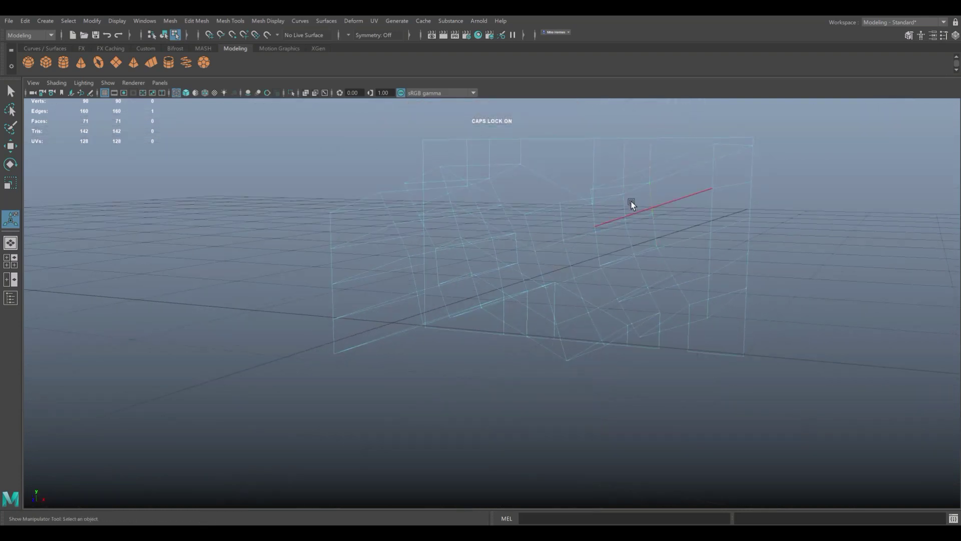
{"action": "right_click_drag", "start_coordinate": [627, 208], "coordinate": [646, 244], "text": "shift"}
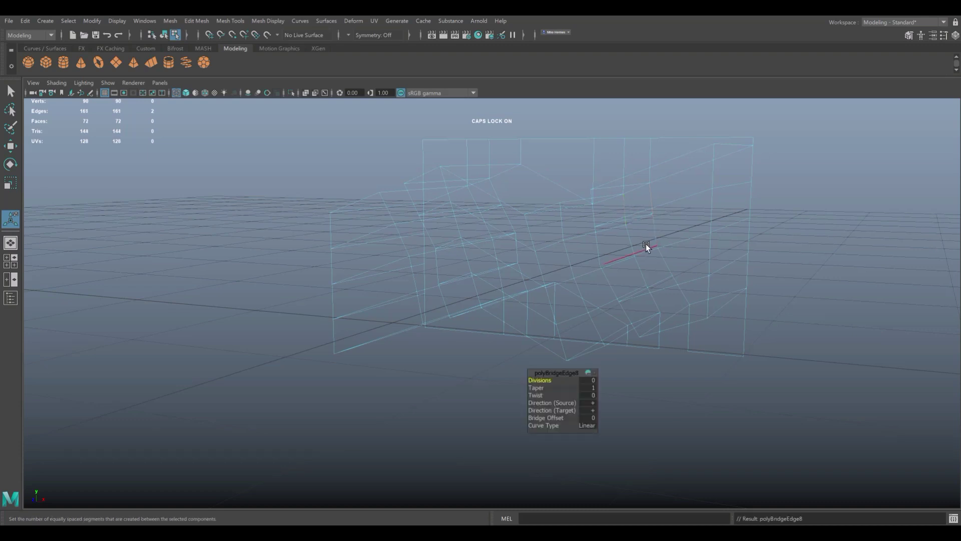
{"action": "left_click", "coordinate": [643, 233]}
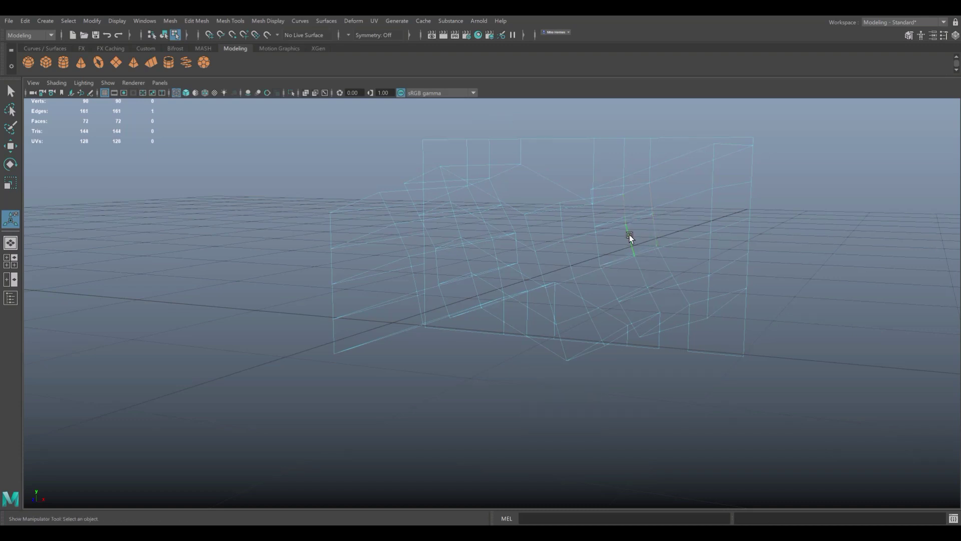
{"action": "key", "text": "g"}
{"action": "key", "text": "ctrl+z"}
{"action": "left_click", "coordinate": [667, 407]}
{"action": "key", "text": "5"}
{"action": "left_click_drag", "start_coordinate": [644, 404], "coordinate": [658, 416], "text": "alt"}
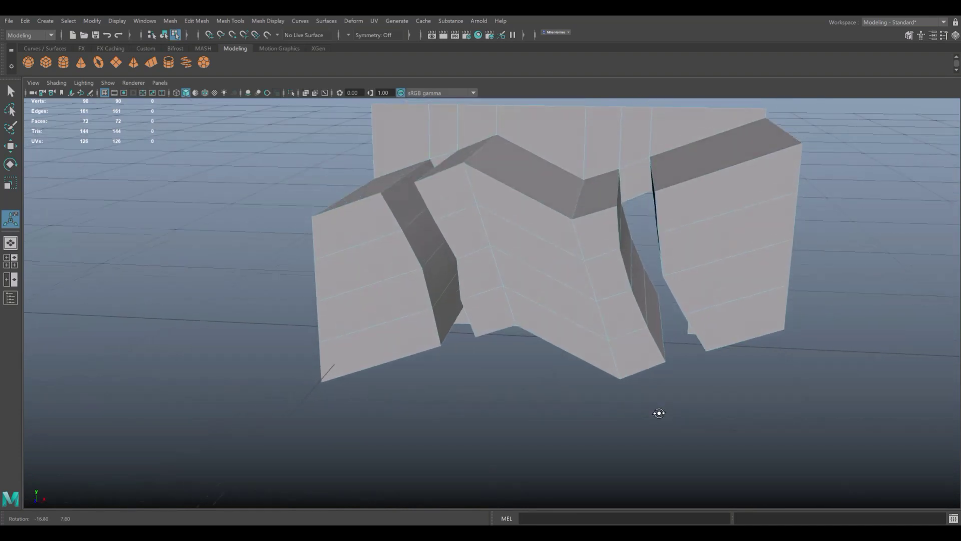
Step: Pick an edge inside another gap and undo an incorrect hole fill
{"action": "left_click", "coordinate": [630, 229]}
{"action": "left_click_drag", "start_coordinate": [632, 267], "coordinate": [671, 381], "text": "alt"}
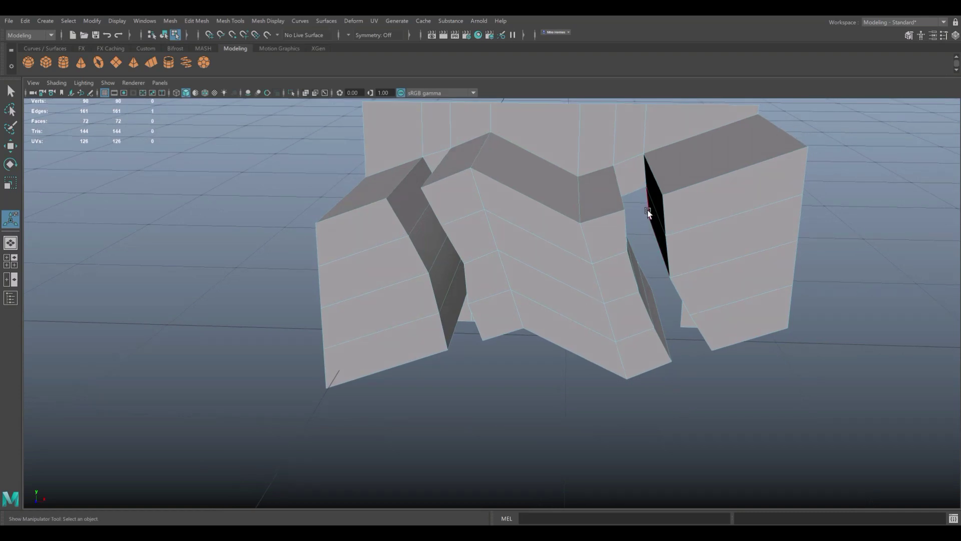
{"action": "key", "text": "Caps_Lock"}
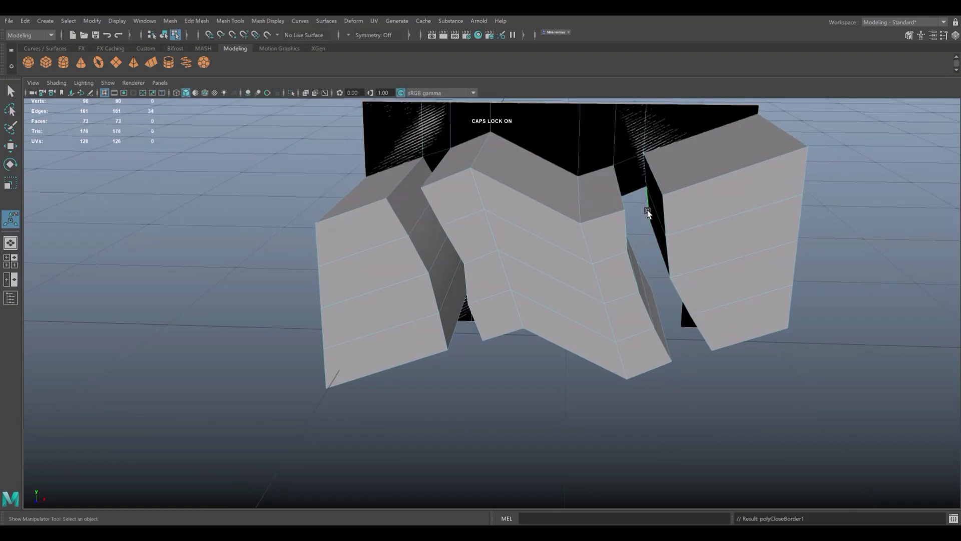
{"action": "key", "text": "ctrl+z"}
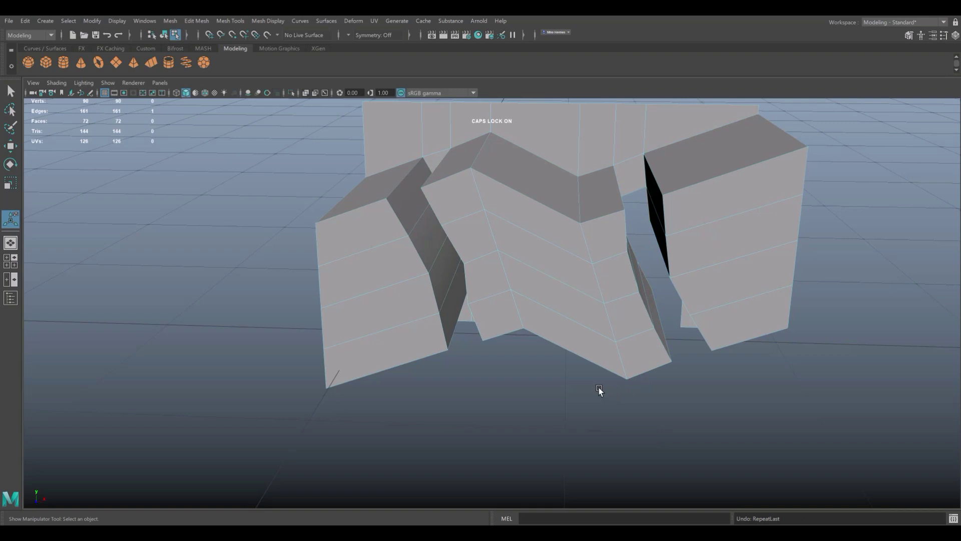
{"action": "key", "text": "4"}
{"action": "mouse_move", "coordinate": [600, 390]}
{"action": "left_mouse_down", "text": "alt"}
{"action": "mouse_move", "coordinate": [665, 440]}
{"action": "mouse_move", "coordinate": [643, 425]}
{"action": "left_mouse_up", "text": "alt"}
{"action": "key", "text": "Caps_Lock"}
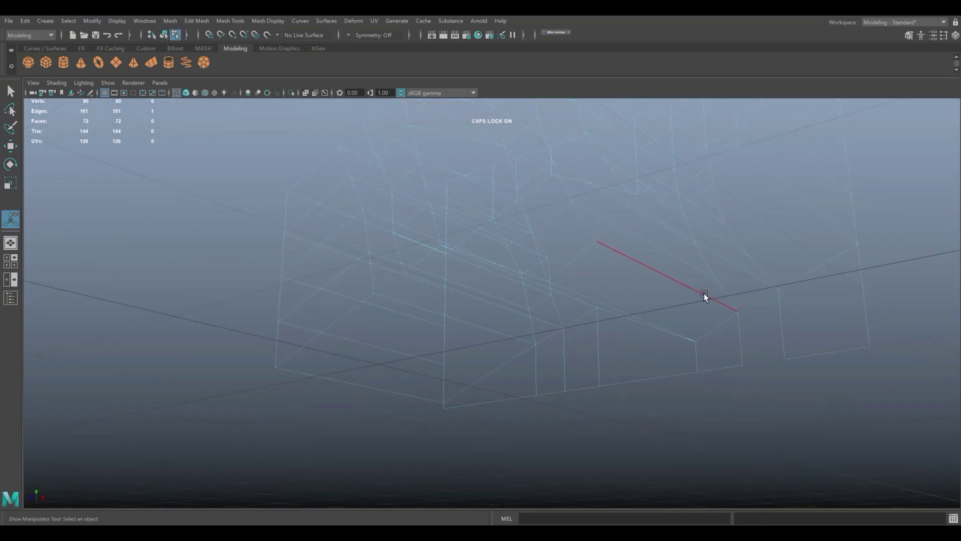
Step: Bridge the remaining edge pairs through the final gap, then return to shaded display
{"action": "left_click", "coordinate": [686, 224]}
{"action": "key", "text": "Return"}
{"action": "key", "text": "Return"}
{"action": "key", "text": "Return"}
{"action": "left_click", "coordinate": [739, 335]}
{"action": "key", "text": "Return"}
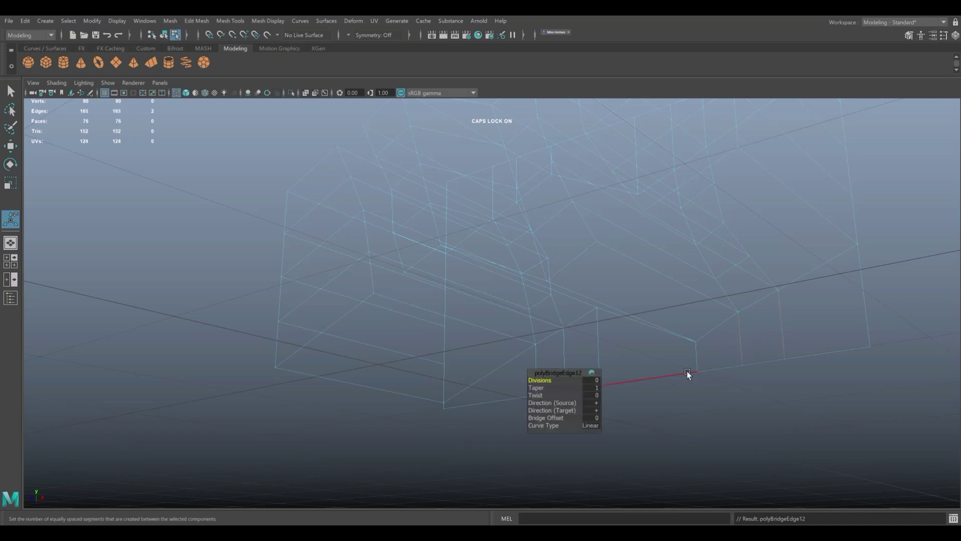
{"action": "key", "text": "5"}
{"action": "mouse_move", "coordinate": [202, 388]}
{"action": "left_mouse_down", "text": "alt"}
{"action": "mouse_move", "coordinate": [390, 376]}
{"action": "mouse_move", "coordinate": [382, 365]}
{"action": "mouse_move", "coordinate": [387, 399]}
{"action": "mouse_move", "coordinate": [376, 359]}
{"action": "left_mouse_up", "text": "alt"}
{"action": "key", "text": "Caps_Lock"}
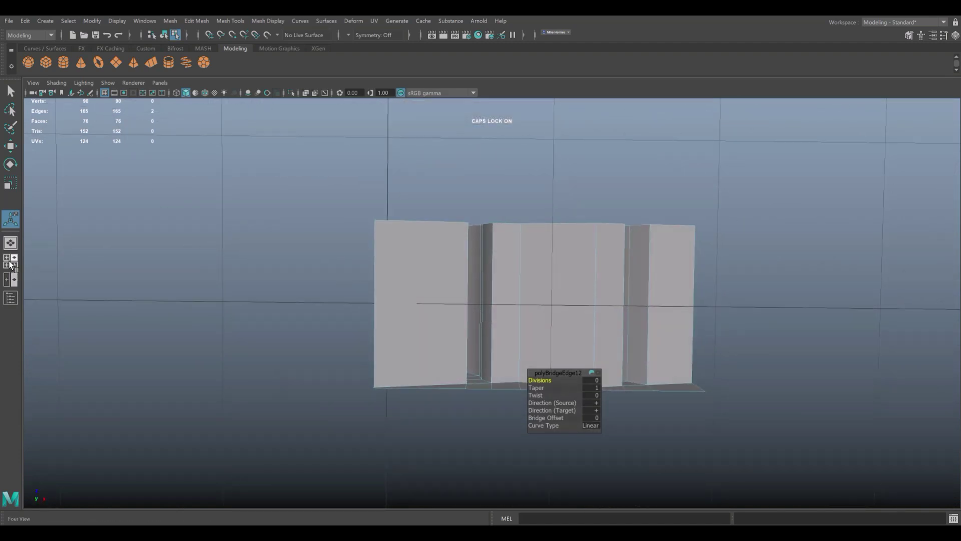
Step: In the four-view layout, switch to vertex mode and marquee-select the strip's top-edge vertices
{"action": "key", "text": "space"}
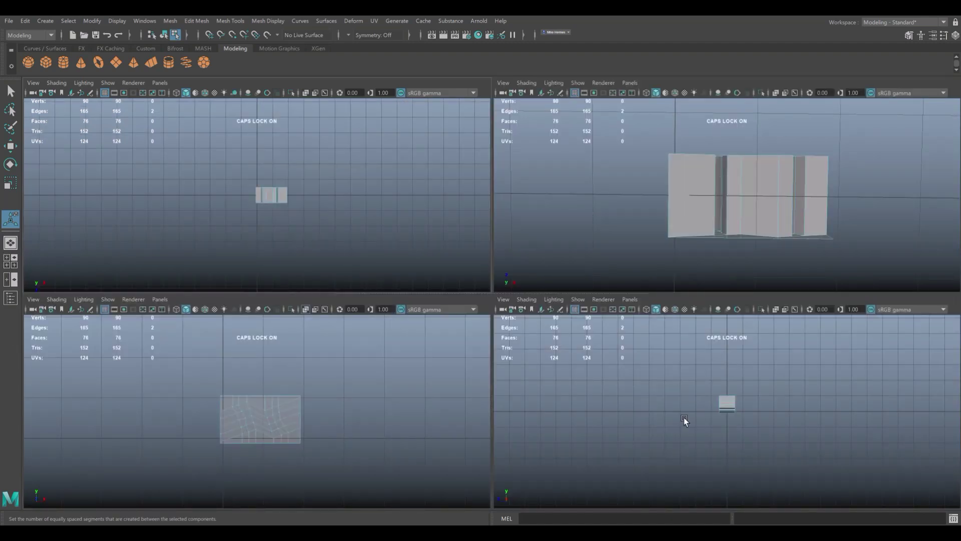
{"action": "scroll", "coordinate": [322, 411], "scroll_direction": "down", "scroll_amount": 3}
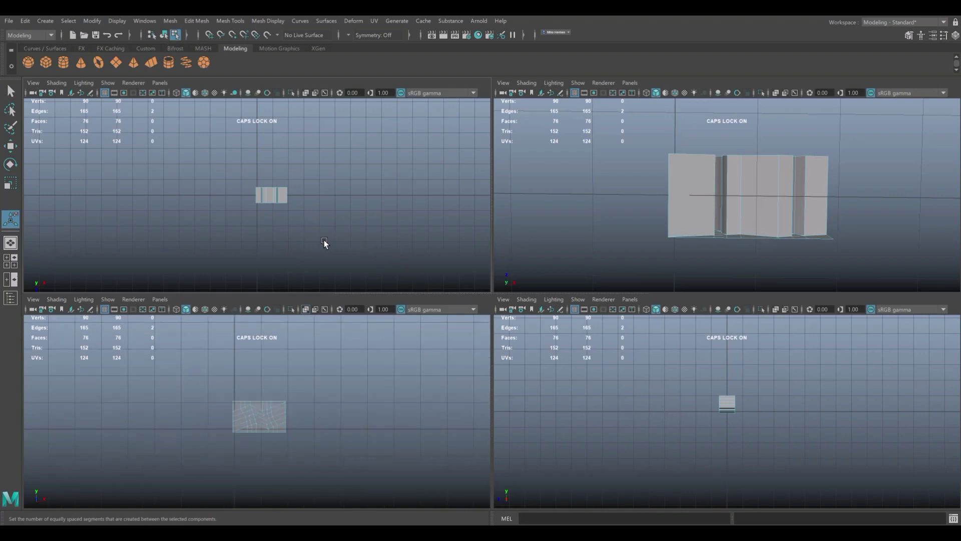
{"action": "scroll", "coordinate": [687, 210], "scroll_direction": "up", "scroll_amount": 2}
{"action": "scroll", "coordinate": [675, 206], "scroll_direction": "up", "scroll_amount": 2}
{"action": "scroll", "coordinate": [660, 208], "scroll_direction": "up", "scroll_amount": 2}
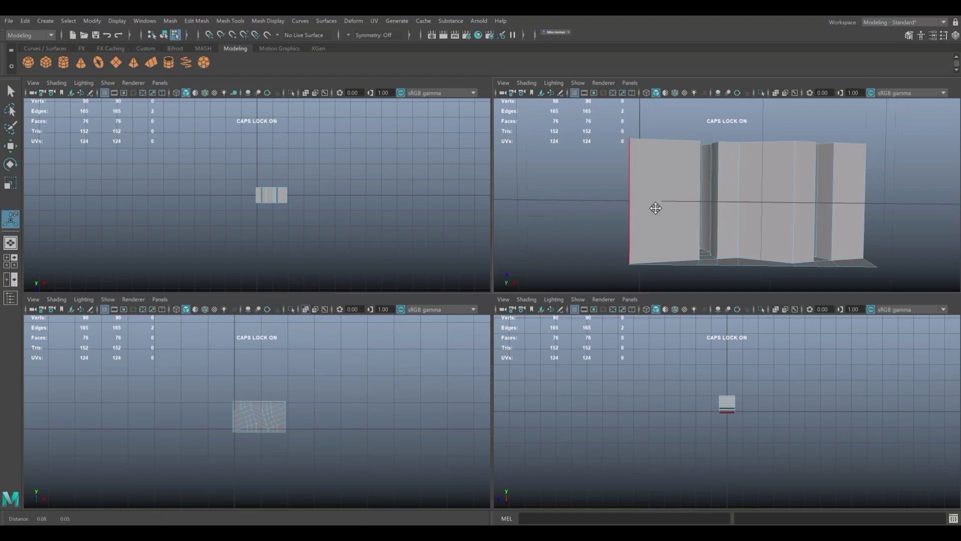
{"action": "middle_click_drag", "start_coordinate": [655, 208], "coordinate": [648, 209], "text": "alt"}
{"action": "right_click_drag", "start_coordinate": [650, 205], "coordinate": [601, 208]}
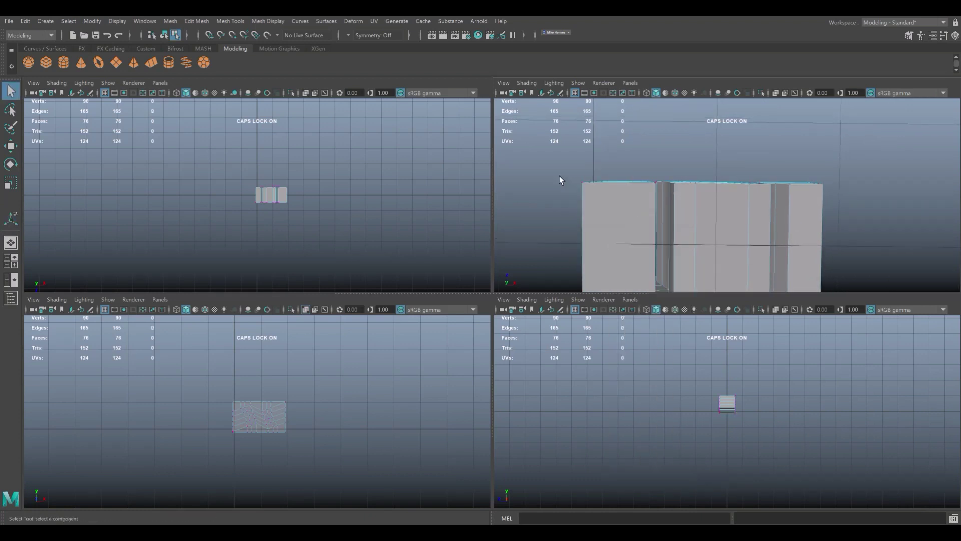
{"action": "mouse_move", "coordinate": [864, 215]}
{"action": "left_mouse_down"}
{"action": "mouse_move", "coordinate": [883, 227]}
{"action": "mouse_move", "coordinate": [815, 250]}
{"action": "left_mouse_up"}
{"action": "scroll", "coordinate": [882, 227], "scroll_direction": "down", "scroll_amount": 2}
Step: Move the selected top-edge vertices down with the Move tool
{"action": "key", "text": "w"}
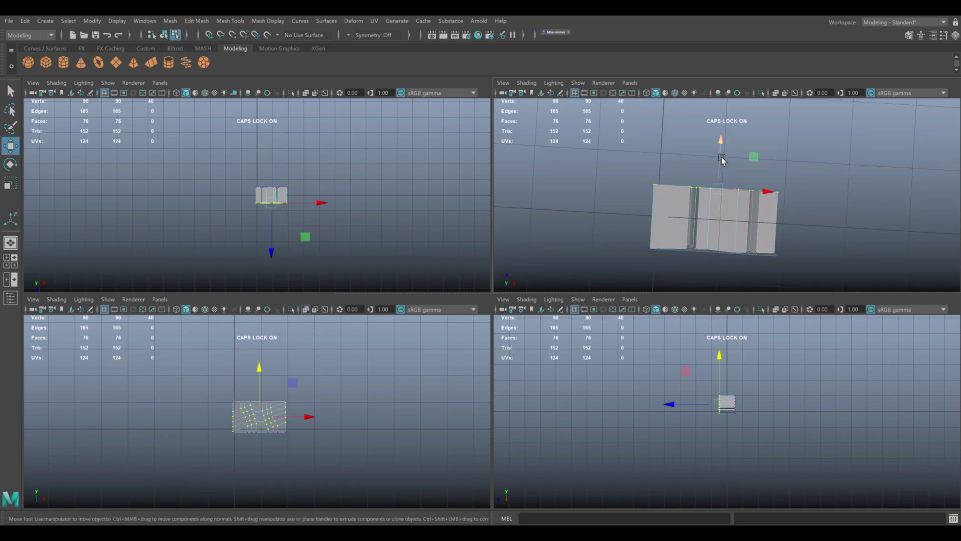
{"action": "left_click_drag", "start_coordinate": [719, 144], "coordinate": [719, 188]}
{"action": "key", "text": "space"}
{"action": "scroll", "coordinate": [708, 249], "scroll_direction": "up", "scroll_amount": 2}
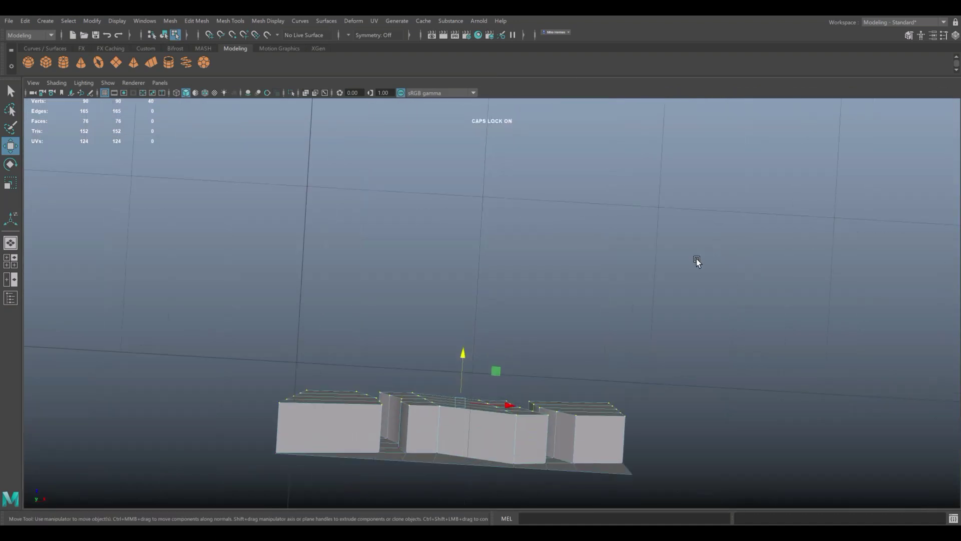
{"action": "mouse_move", "coordinate": [656, 268]}
{"action": "left_mouse_down", "text": "alt"}
{"action": "mouse_move", "coordinate": [613, 303]}
{"action": "mouse_move", "coordinate": [614, 324]}
{"action": "mouse_move", "coordinate": [636, 288]}
{"action": "mouse_move", "coordinate": [617, 331]}
{"action": "mouse_move", "coordinate": [599, 255]}
{"action": "mouse_move", "coordinate": [572, 300]}
{"action": "mouse_move", "coordinate": [569, 288]}
{"action": "left_mouse_up", "text": "alt"}
Step: Raise the knob walls upward and start selecting their wall edges
{"action": "key", "text": "ctrl+d"}
{"action": "mouse_move", "coordinate": [412, 354]}
{"action": "middle_mouse_down"}
{"action": "mouse_move", "coordinate": [337, 361]}
{"action": "mouse_move", "coordinate": [326, 343]}
{"action": "mouse_move", "coordinate": [288, 342]}
{"action": "middle_mouse_up"}
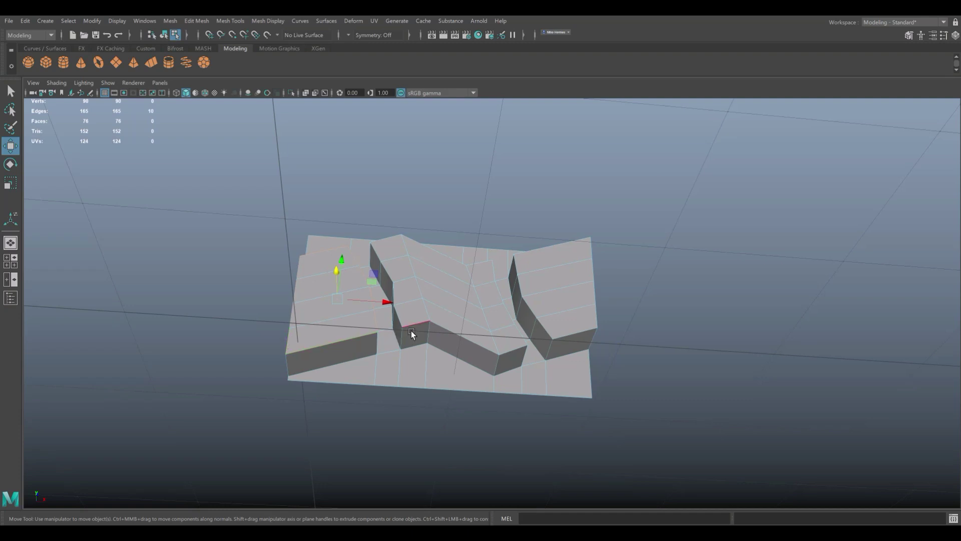
{"action": "left_click", "coordinate": [397, 286], "text": "shift"}
{"action": "left_click", "coordinate": [419, 319], "text": "shift"}
{"action": "left_click", "coordinate": [454, 331], "text": "shift"}
{"action": "left_click", "coordinate": [493, 342], "text": "shift"}
Step: Add the knob top edges and the right wall's edge loop, checking in wireframe
{"action": "left_click", "coordinate": [458, 262], "text": "shift"}
{"action": "left_click", "coordinate": [388, 239], "text": "shift"}
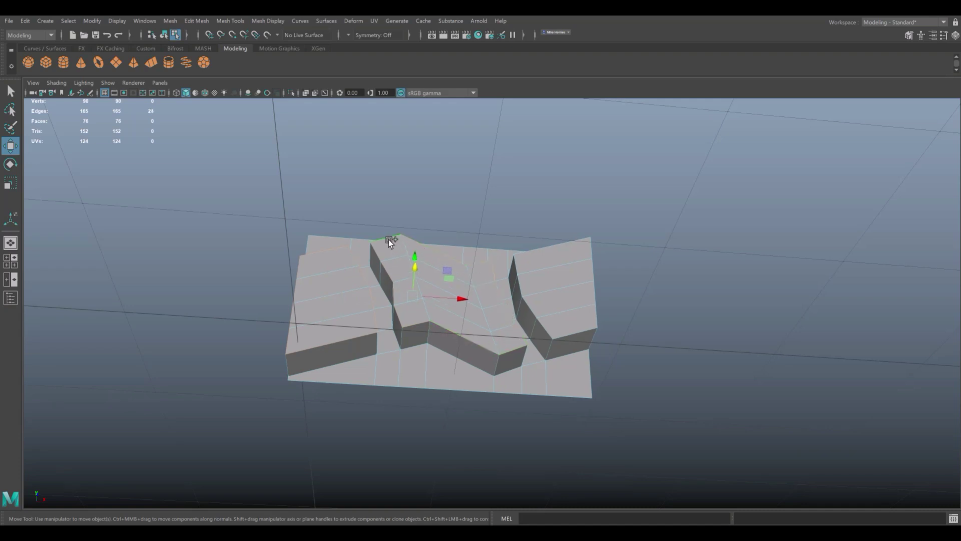
{"action": "left_click", "coordinate": [527, 253], "text": "shift"}
{"action": "left_click", "coordinate": [583, 338], "text": "shift"}
{"action": "left_click", "coordinate": [593, 313], "text": "shift"}
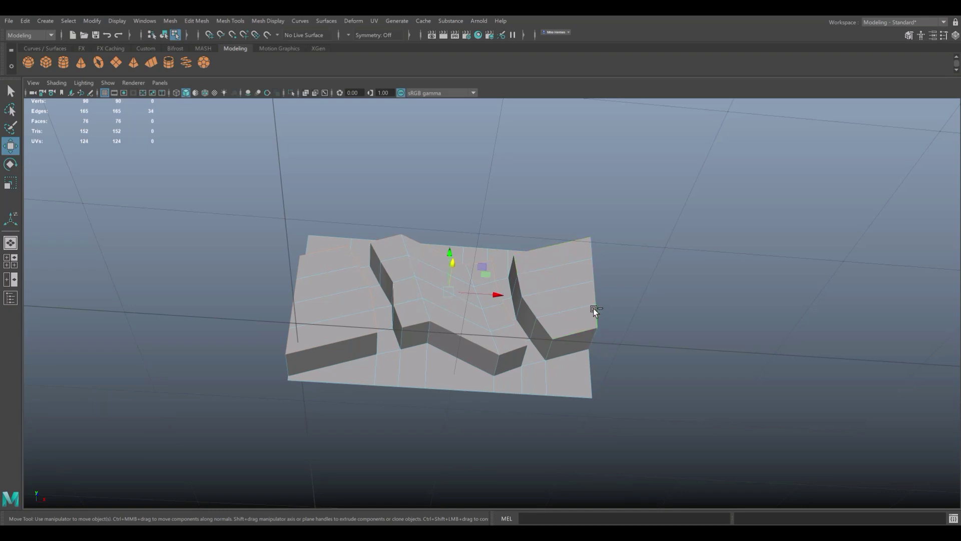
{"action": "double_click", "coordinate": [594, 312], "text": "shift"}
{"action": "key", "text": "4"}
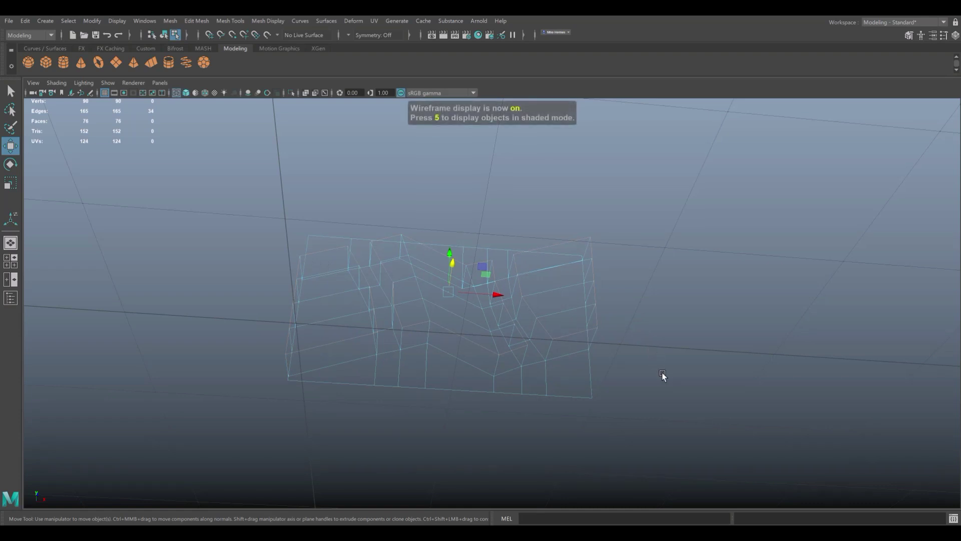
{"action": "mouse_move", "coordinate": [661, 373]}
{"action": "left_mouse_down", "text": "alt"}
{"action": "mouse_move", "coordinate": [692, 374]}
{"action": "mouse_move", "coordinate": [668, 369]}
{"action": "left_mouse_up", "text": "alt"}
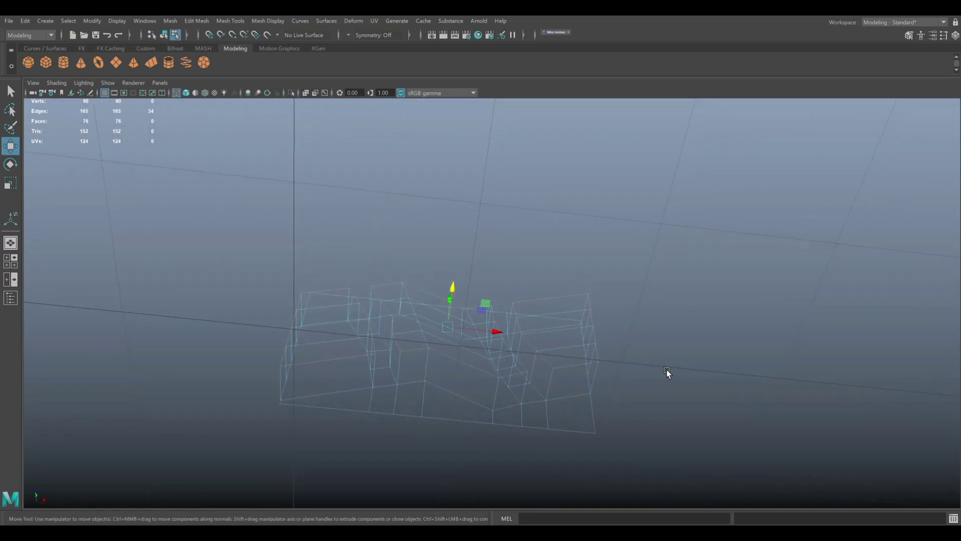
{"action": "key", "text": "5"}
Step: Bevel the selected tread knob edges with a 0.2 fraction
{"action": "left_click", "coordinate": [195, 21]}
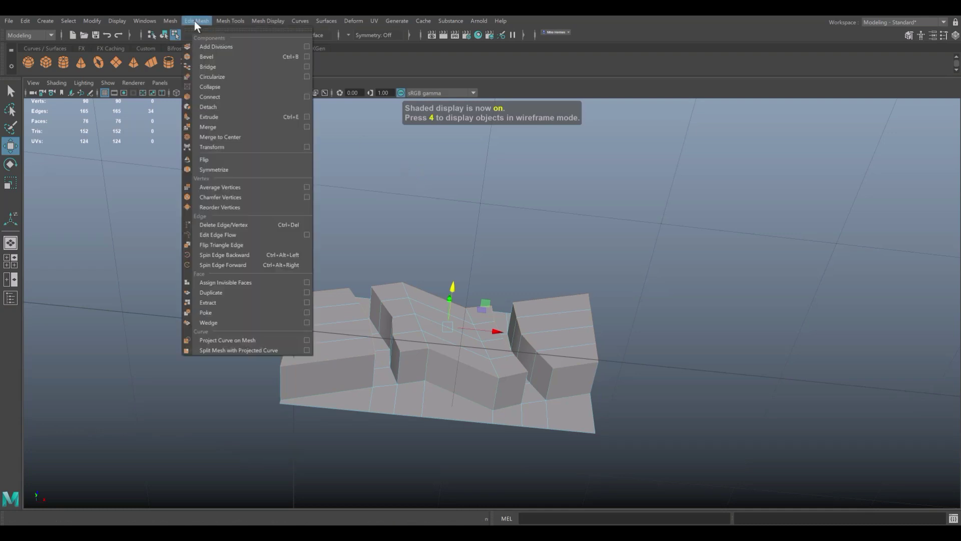
{"action": "left_click", "coordinate": [207, 56]}
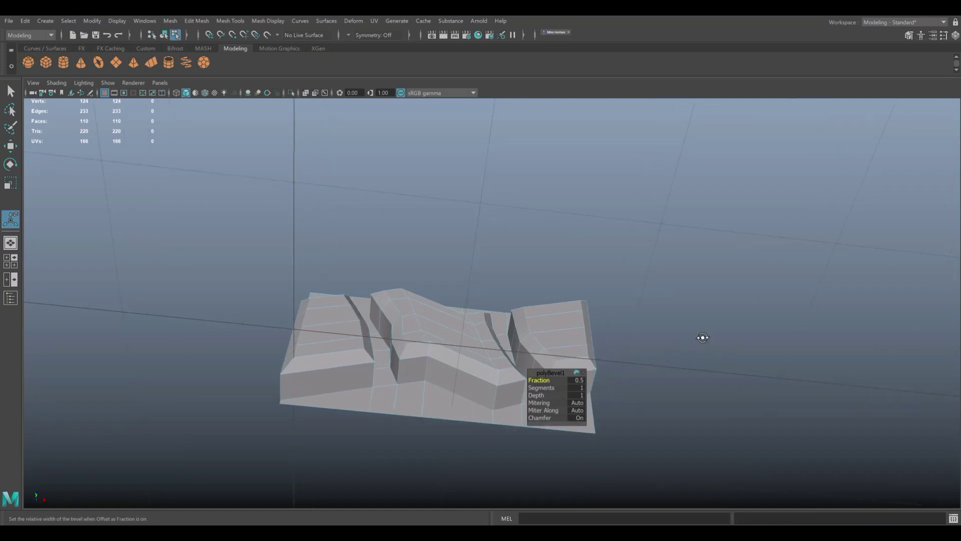
{"action": "mouse_move", "coordinate": [703, 337]}
{"action": "left_mouse_down", "text": "alt"}
{"action": "mouse_move", "coordinate": [703, 365]}
{"action": "mouse_move", "coordinate": [694, 359]}
{"action": "left_mouse_up", "text": "alt"}
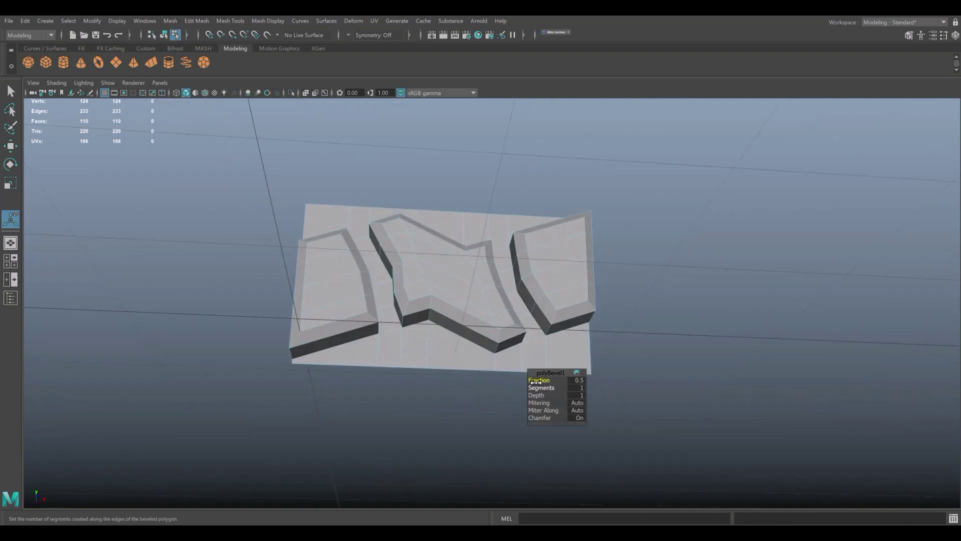
{"action": "left_click", "coordinate": [576, 380]}
{"action": "type", "text": "0."}
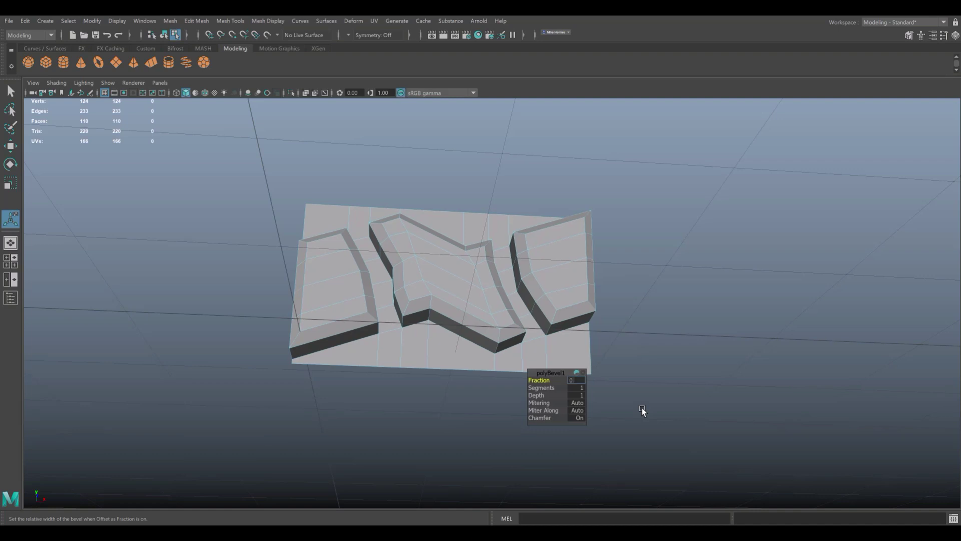
{"action": "type", "text": "2"}
{"action": "key", "text": "Return"}
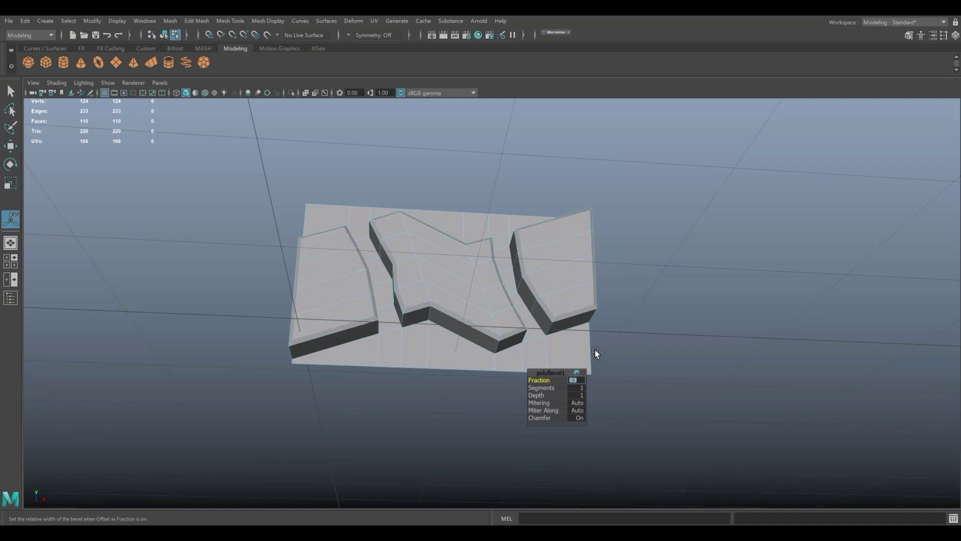
{"action": "right_click_drag", "start_coordinate": [425, 263], "coordinate": [462, 244]}
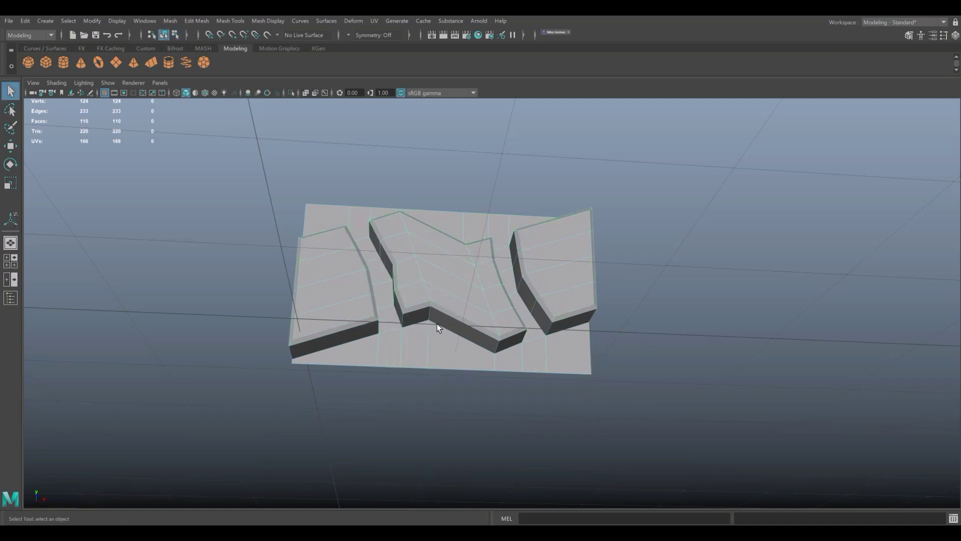
Step: Preview the beveled mesh smoothed, then return to the blocky view
{"action": "key", "text": "3"}
{"action": "key", "text": "1"}
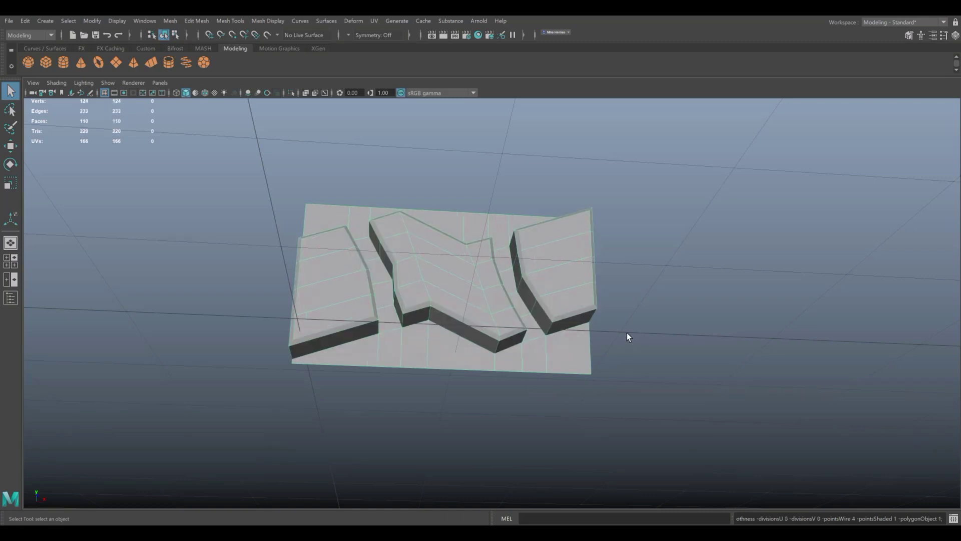
{"action": "mouse_move", "coordinate": [616, 338]}
{"action": "left_mouse_down", "text": "alt"}
{"action": "mouse_move", "coordinate": [563, 417]}
{"action": "mouse_move", "coordinate": [537, 418]}
{"action": "left_mouse_up", "text": "alt"}
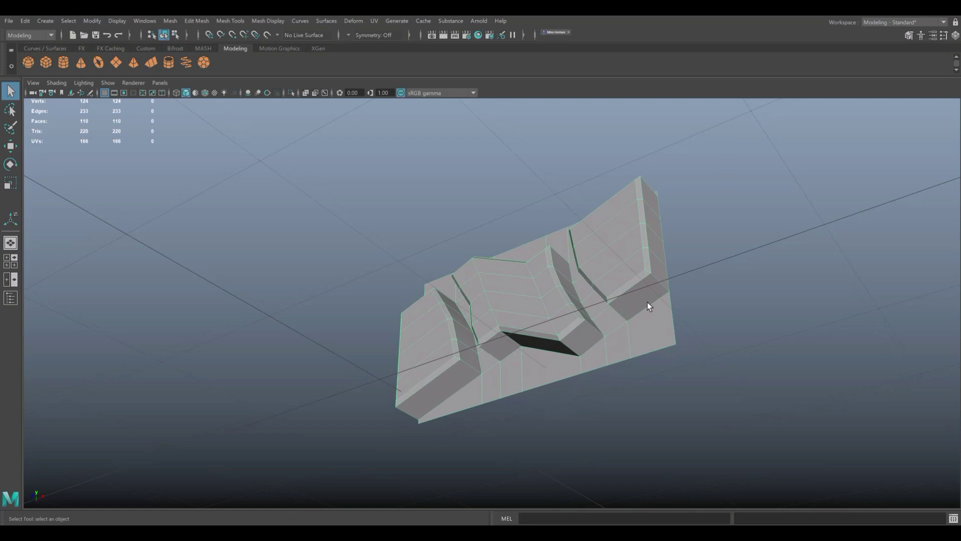
Step: Extrude the tread strip's border edges and scale them slightly outward along X
{"action": "right_click_drag", "start_coordinate": [667, 307], "coordinate": [669, 241]}
{"action": "left_click_drag", "start_coordinate": [597, 406], "coordinate": [648, 408], "text": "alt"}
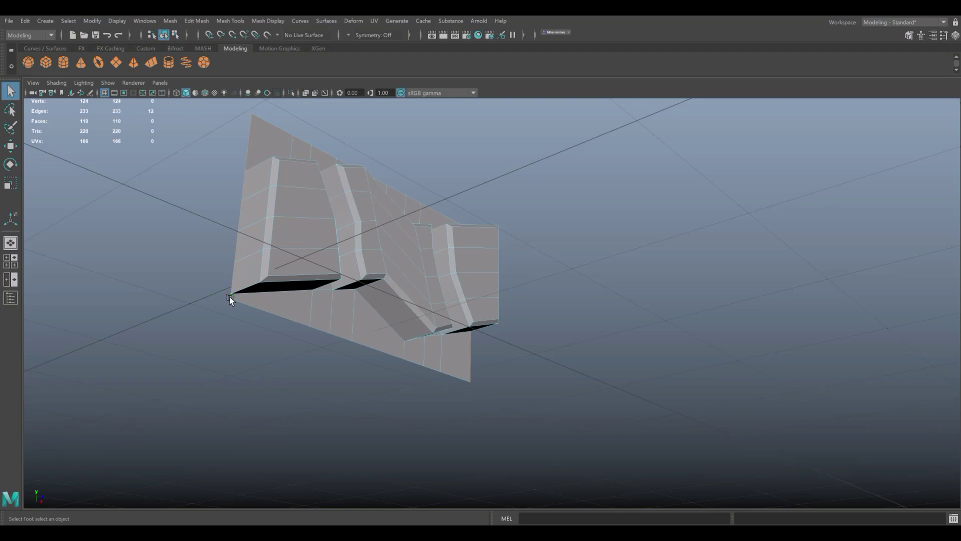
{"action": "key", "text": "ctrl+e"}
{"action": "key", "text": "r"}
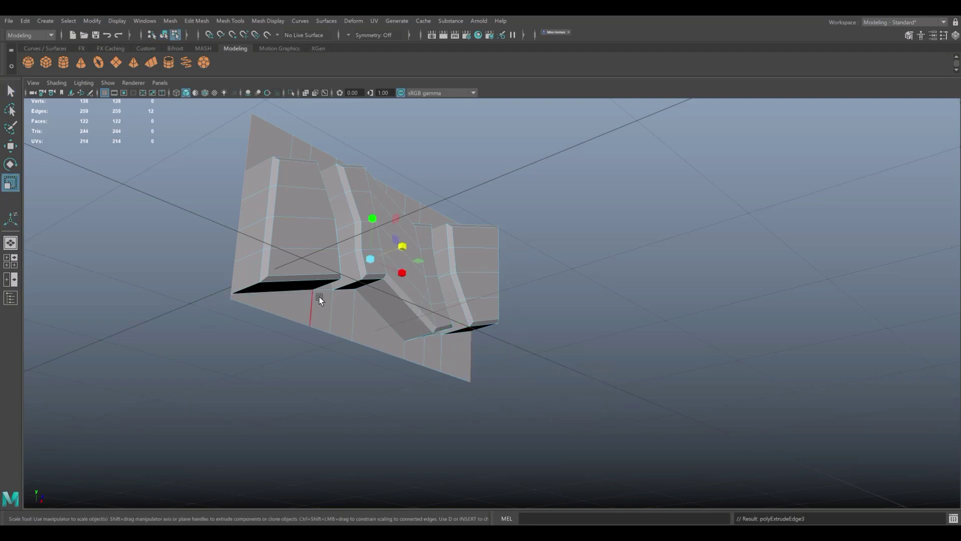
{"action": "mouse_move", "coordinate": [400, 271]}
{"action": "left_mouse_down"}
{"action": "mouse_move", "coordinate": [540, 401]}
{"action": "mouse_move", "coordinate": [521, 414]}
{"action": "left_mouse_up"}
Step: Snap the tread tile's pivot to its bottom-right corner
{"action": "left_click", "coordinate": [12, 262]}
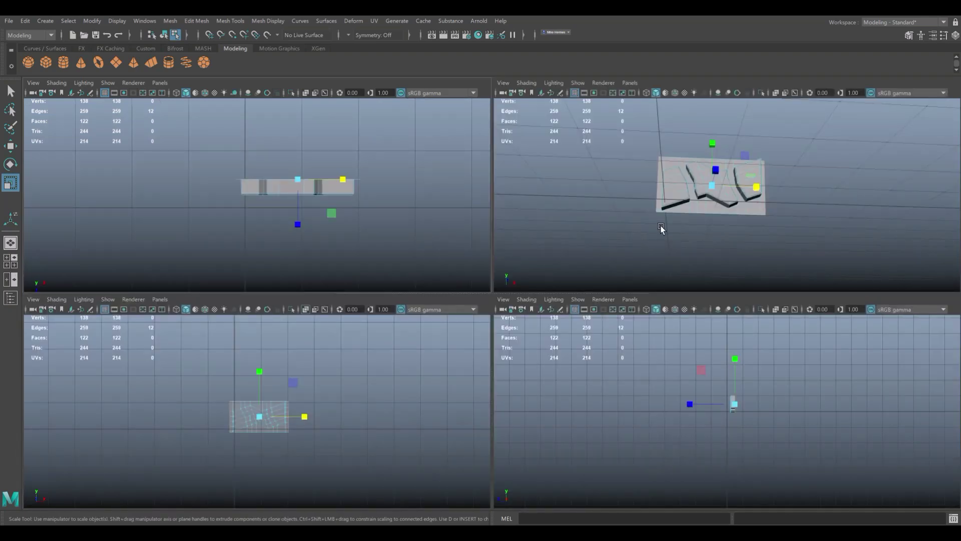
{"action": "key", "text": "space"}
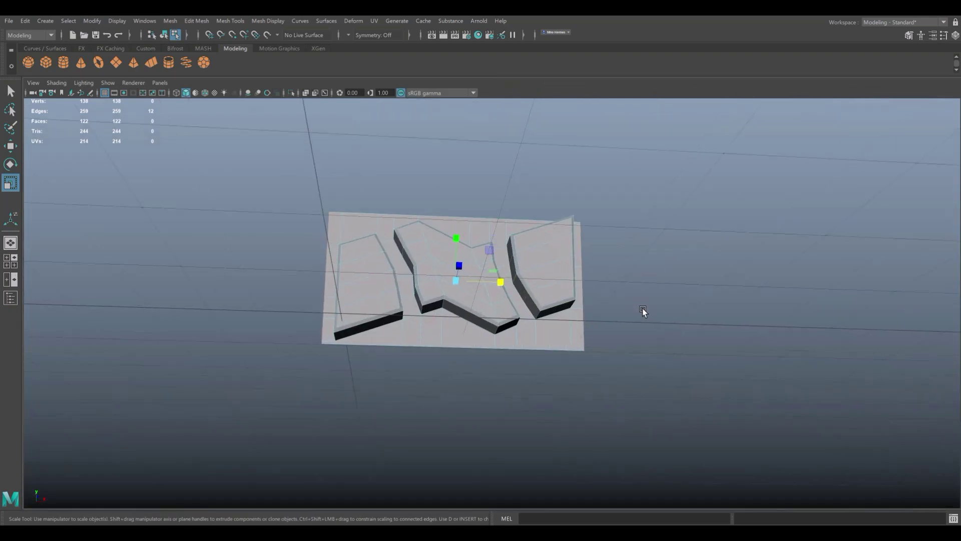
{"action": "left_click_drag", "start_coordinate": [642, 308], "coordinate": [571, 367], "text": "alt"}
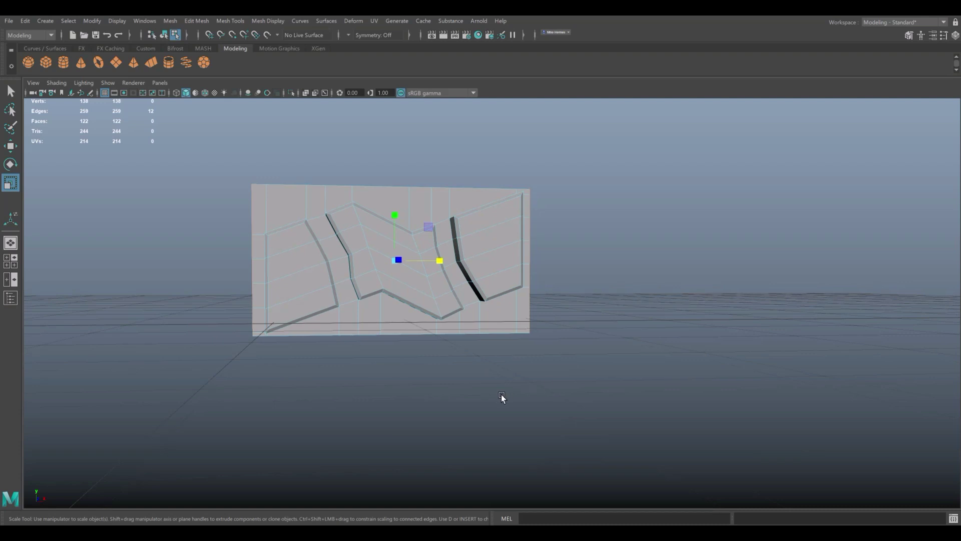
{"action": "key", "text": "d"}
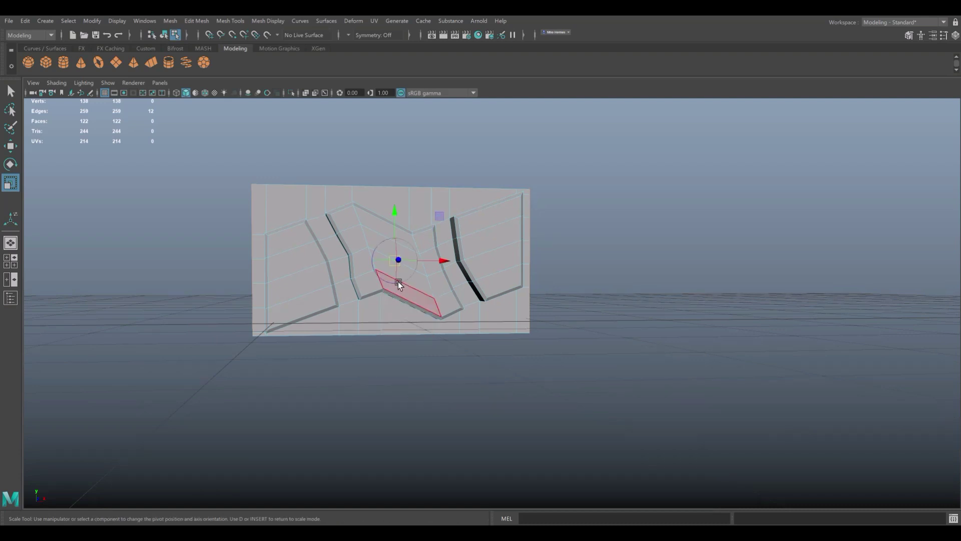
{"action": "left_click_drag", "start_coordinate": [397, 260], "coordinate": [394, 262]}
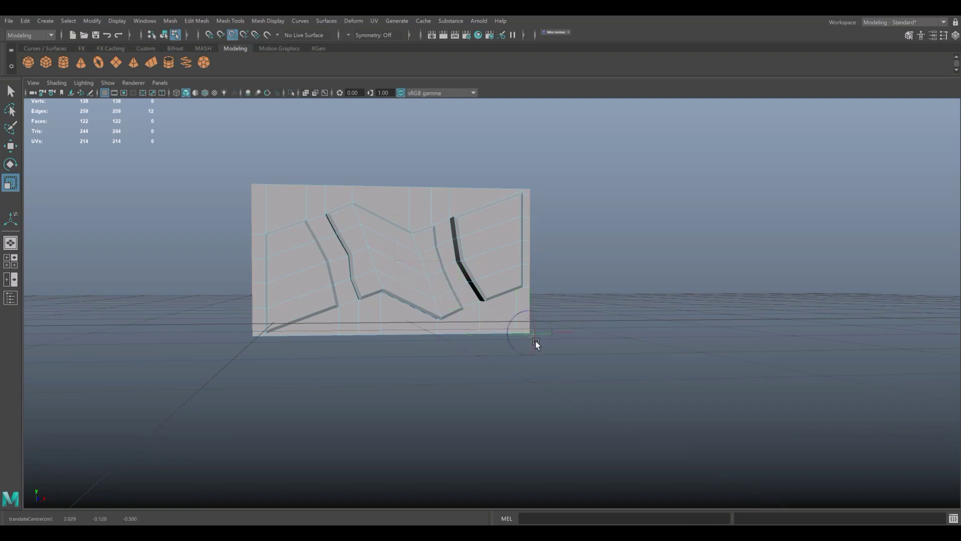
{"action": "left_click_drag", "start_coordinate": [535, 345], "coordinate": [538, 344]}
{"action": "left_click_drag", "start_coordinate": [505, 440], "coordinate": [501, 441], "text": "alt"}
Step: Duplicate the tile, try snapping the copy to the top-right vertex, then undo
{"action": "key", "text": "ctrl+d"}
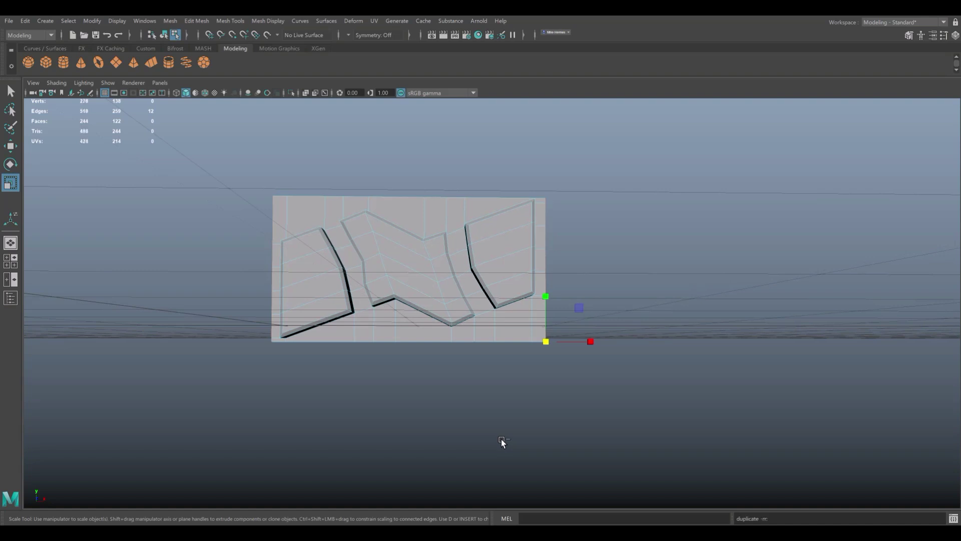
{"action": "key", "text": "w"}
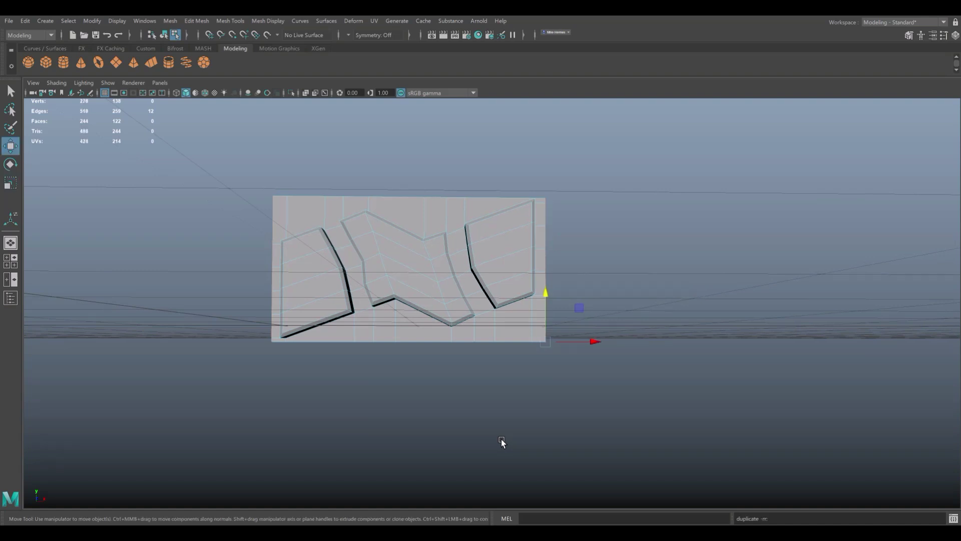
{"action": "middle_click_drag", "start_coordinate": [547, 296], "coordinate": [541, 250]}
{"action": "key", "text": "ctrl+z"}
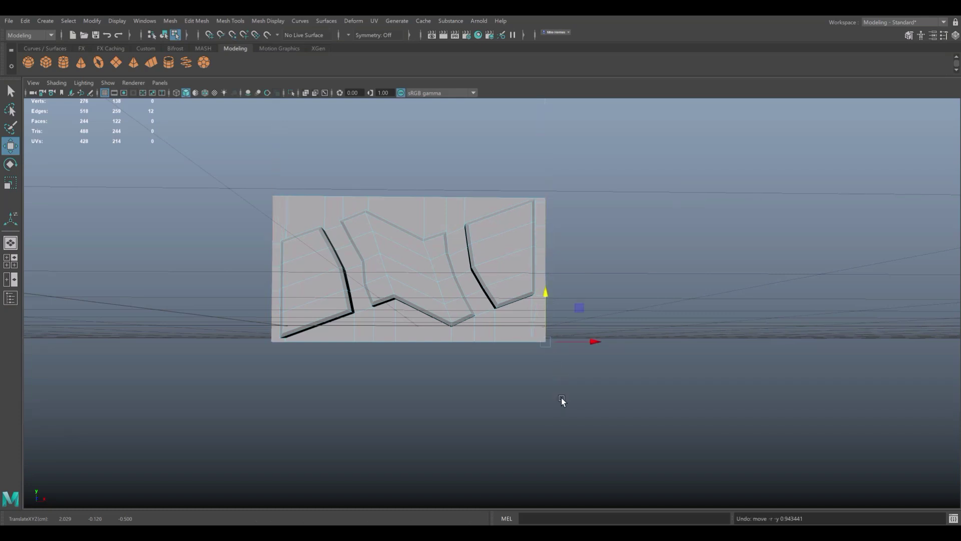
Step: Reselect the tile and vertex-snap its pivot to the lower-right corner
{"action": "right_click_drag", "start_coordinate": [511, 245], "coordinate": [550, 231]}
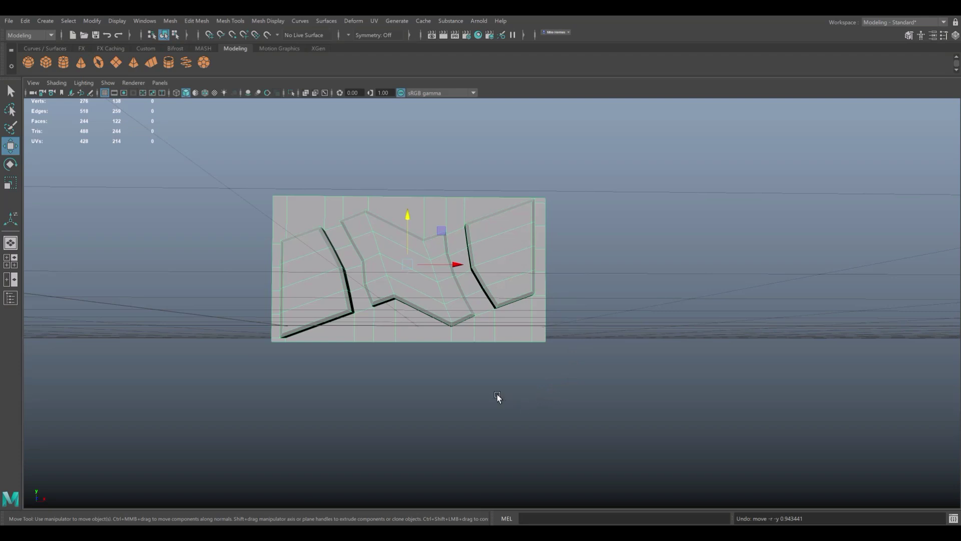
{"action": "key", "text": "d"}
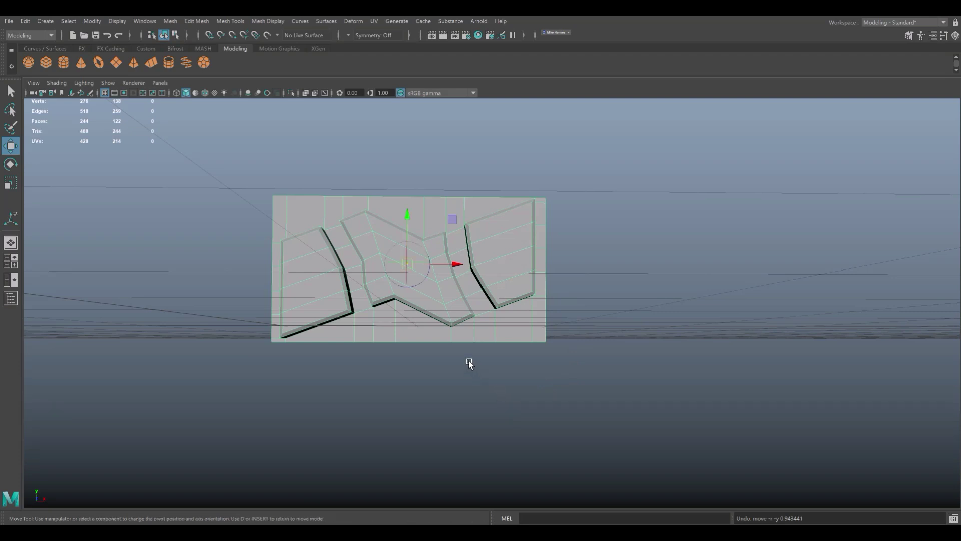
{"action": "key", "text": "v"}
{"action": "left_click", "coordinate": [410, 263]}
{"action": "left_click_drag", "start_coordinate": [410, 264], "coordinate": [533, 317]}
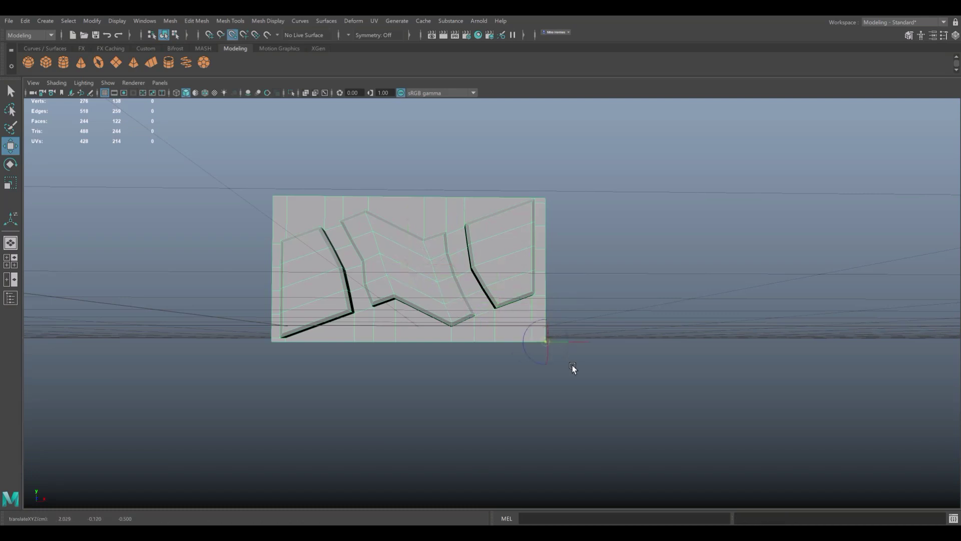
{"action": "key", "text": "d"}
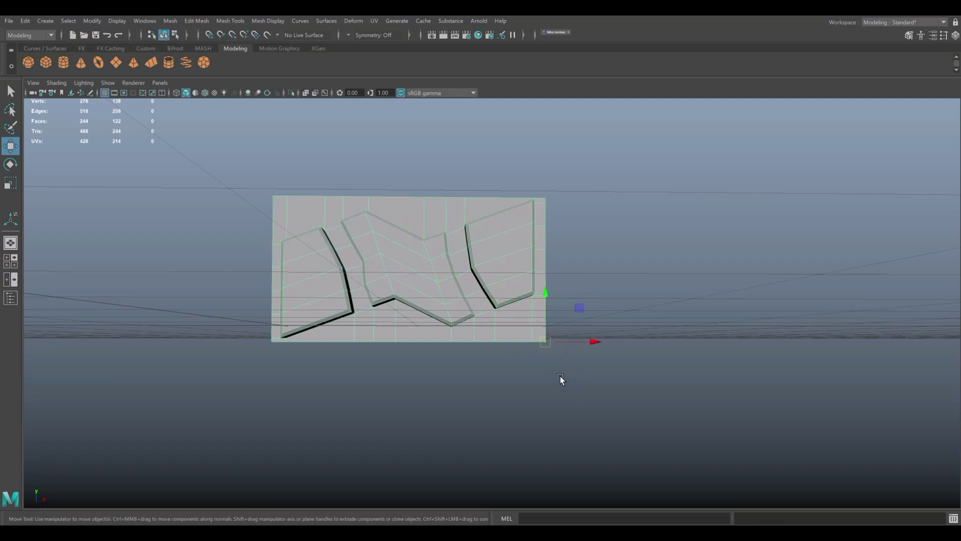
Step: Snap a copy above the original tile, then repeat the duplicate four more times
{"action": "key", "text": "ctrl+d"}
{"action": "key", "text": "v"}
{"action": "left_click_drag", "start_coordinate": [547, 293], "coordinate": [555, 194]}
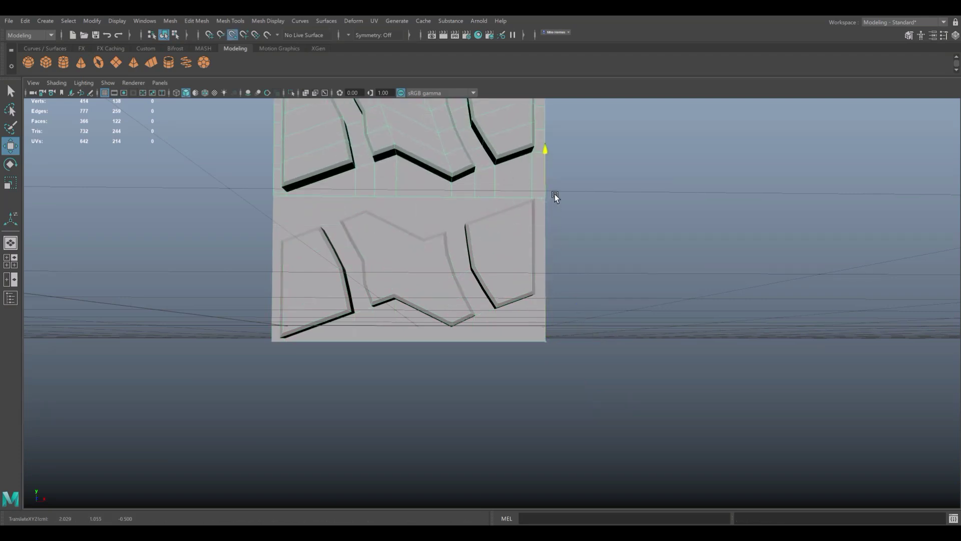
{"action": "scroll", "coordinate": [609, 330], "scroll_direction": "down", "scroll_amount": 2}
{"action": "scroll", "coordinate": [627, 368], "scroll_direction": "down", "scroll_amount": 2}
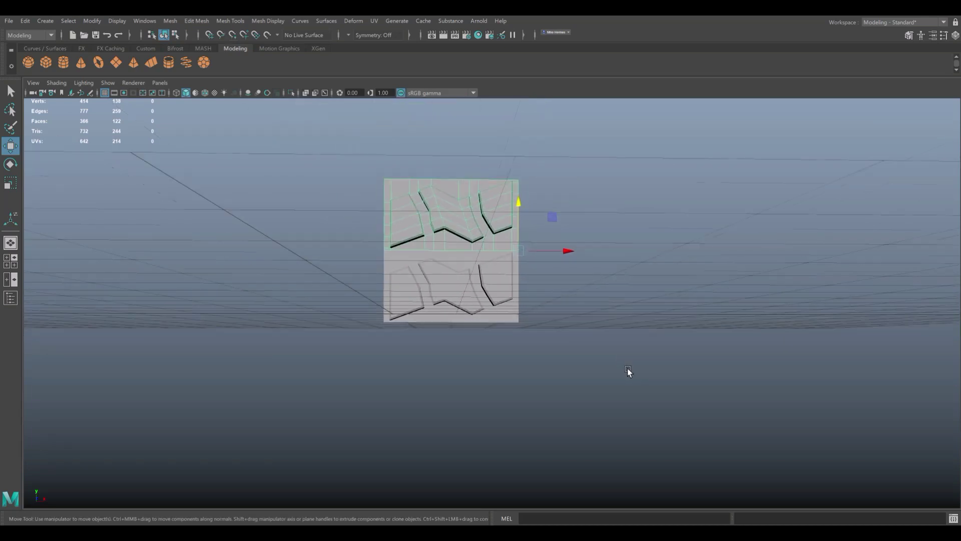
{"action": "scroll", "coordinate": [631, 382], "scroll_direction": "down", "scroll_amount": 2}
{"action": "scroll", "coordinate": [632, 389], "scroll_direction": "down", "scroll_amount": 2}
{"action": "scroll", "coordinate": [632, 388], "scroll_direction": "down", "scroll_amount": 2}
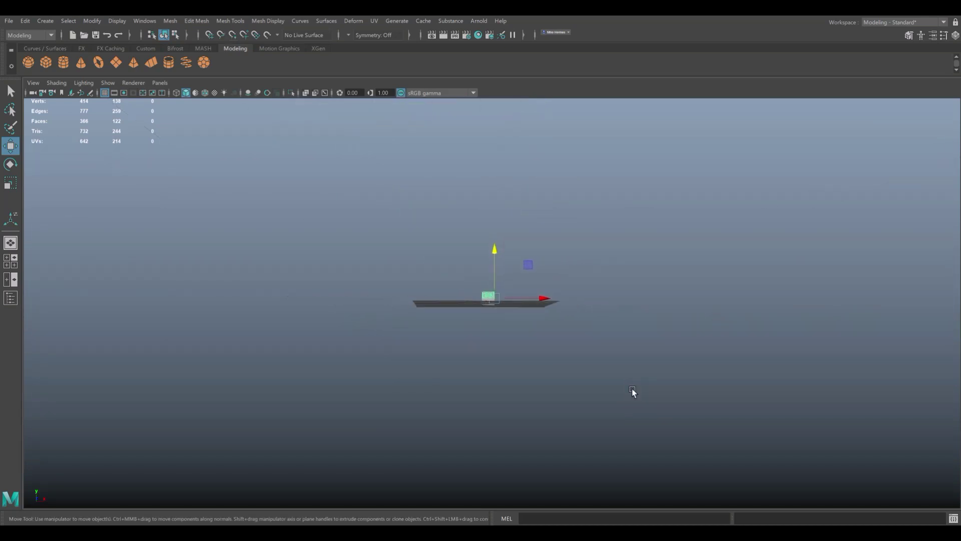
{"action": "key", "text": "shift+d"}
{"action": "key", "text": "shift+d"}
{"action": "key", "text": "shift+d"}
{"action": "key", "text": "shift+d"}
{"action": "key", "text": "shift+d"}
{"action": "key", "text": "shift+d"}
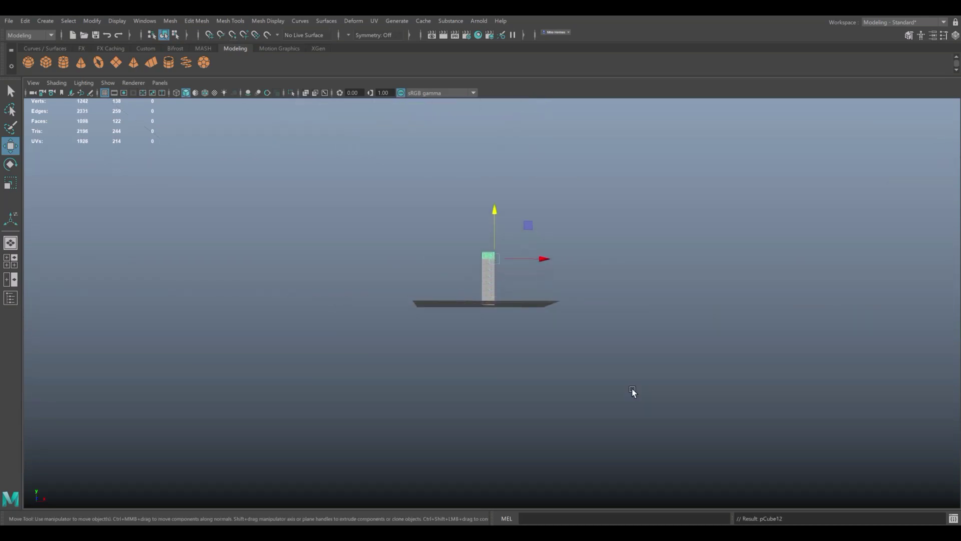
{"action": "key", "text": "shift+d"}
{"action": "key", "text": "shift+d"}
{"action": "key", "text": "shift+d"}
{"action": "key", "text": "shift+d"}
{"action": "key", "text": "shift+d"}
{"action": "key", "text": "shift+d"}
{"action": "key", "text": "shift+d"}
{"action": "key", "text": "shift+d"}
{"action": "key", "text": "shift+d"}
{"action": "key", "text": "shift+d"}
{"action": "key", "text": "shift+d"}
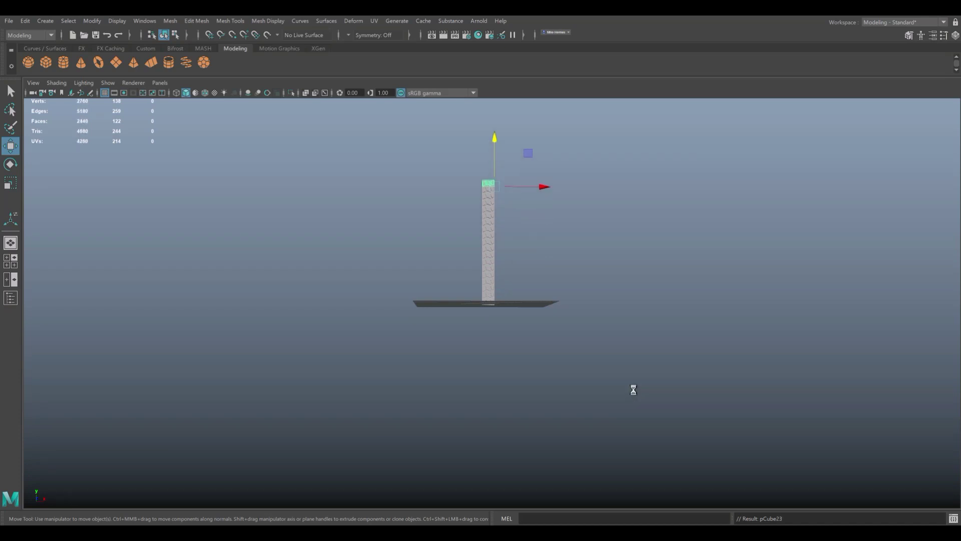
{"action": "key", "text": "shift+d"}
{"action": "key", "text": "shift+d"}
{"action": "key", "text": "shift+d"}
{"action": "key", "text": "shift+d"}
{"action": "key", "text": "shift+d"}
{"action": "key", "text": "shift+d"}
{"action": "key", "text": "shift+d"}
{"action": "key", "text": "shift+d"}
{"action": "key", "text": "shift+d"}
{"action": "key", "text": "shift+d"}
{"action": "key", "text": "shift+d"}
{"action": "key", "text": "shift+d"}
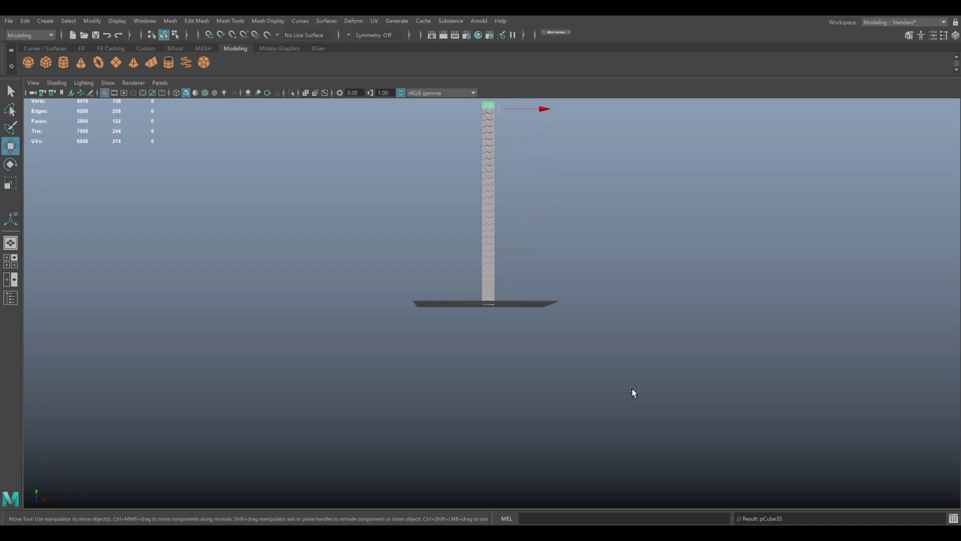
{"action": "key", "text": "shift+d"}
{"action": "key", "text": "shift+d"}
{"action": "scroll", "coordinate": [632, 389], "scroll_direction": "down", "scroll_amount": 3}
Step: Marquee-select all the stacked tread tiles in the column
{"action": "mouse_move", "coordinate": [632, 389]}
{"action": "left_mouse_down", "text": "alt"}
{"action": "mouse_move", "coordinate": [585, 404]}
{"action": "mouse_move", "coordinate": [588, 395]}
{"action": "left_mouse_up", "text": "alt"}
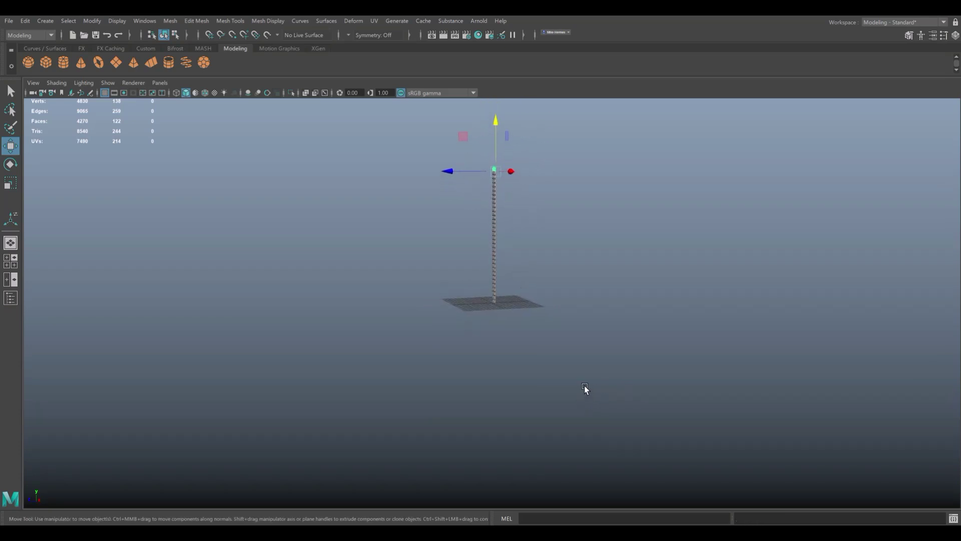
{"action": "right_click_drag", "start_coordinate": [584, 386], "coordinate": [526, 499], "text": "alt"}
{"action": "mouse_move", "coordinate": [527, 499]}
{"action": "left_mouse_down", "text": "alt"}
{"action": "mouse_move", "coordinate": [576, 470]}
{"action": "mouse_move", "coordinate": [567, 470]}
{"action": "left_mouse_up", "text": "alt"}
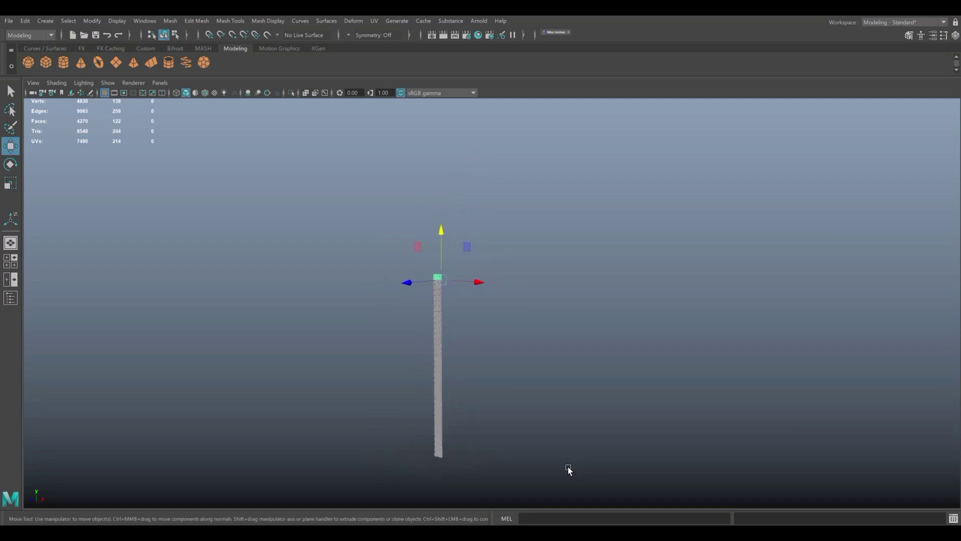
{"action": "mouse_move", "coordinate": [366, 216]}
{"action": "left_mouse_down"}
{"action": "mouse_move", "coordinate": [502, 502]}
{"action": "mouse_move", "coordinate": [528, 466]}
{"action": "left_mouse_up"}
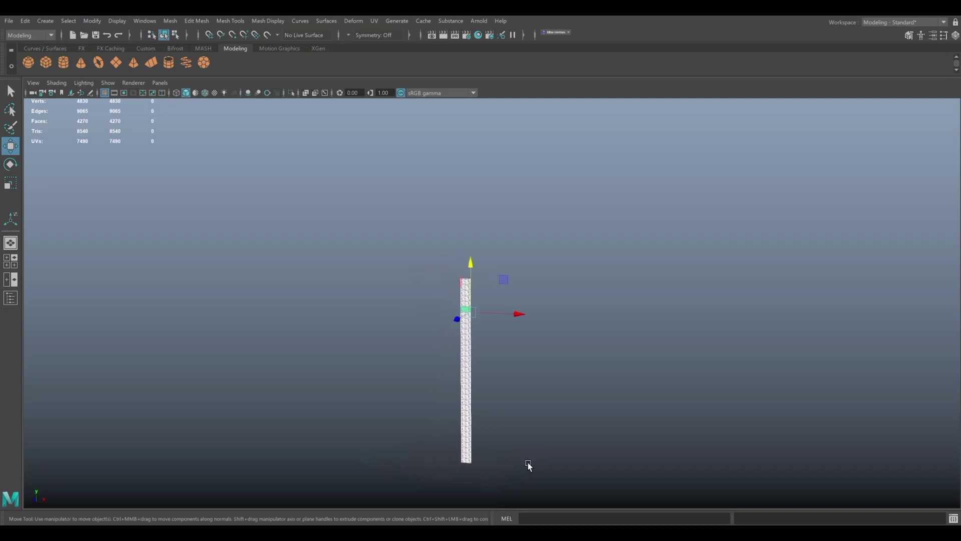
Step: Combine the stacked tiles into one mesh and merge vertices at a 0.01 threshold
{"action": "left_click", "coordinate": [166, 21]}
{"action": "left_click", "coordinate": [203, 54]}
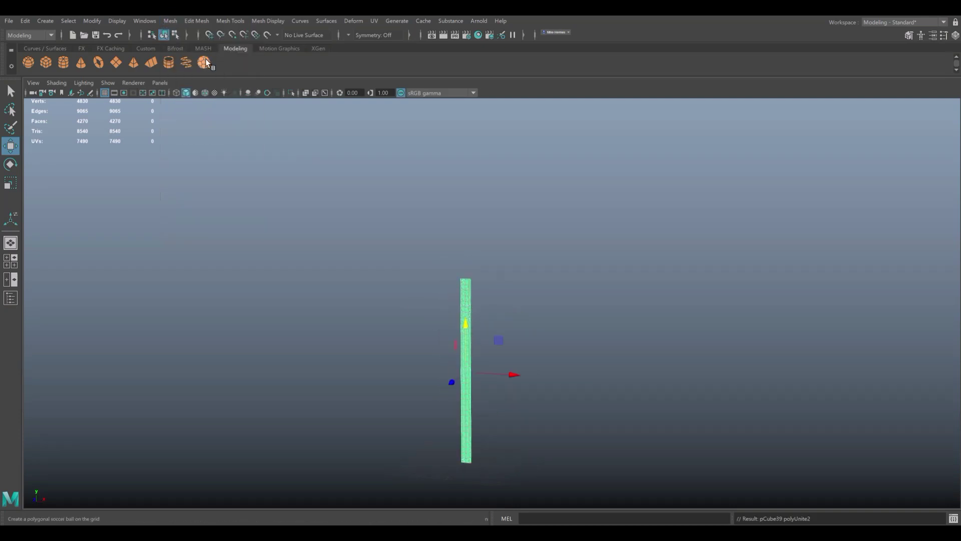
{"action": "left_click", "coordinate": [167, 21]}
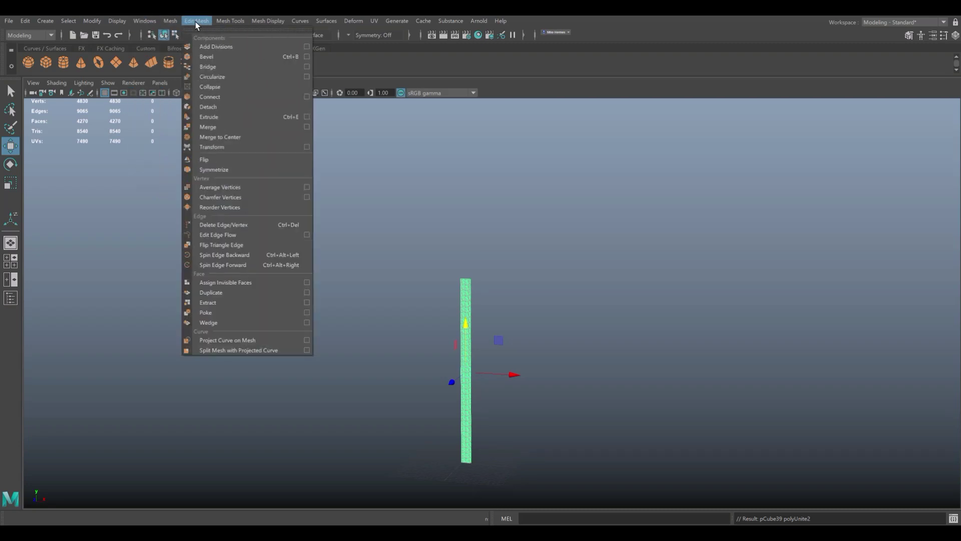
{"action": "left_click", "coordinate": [222, 126]}
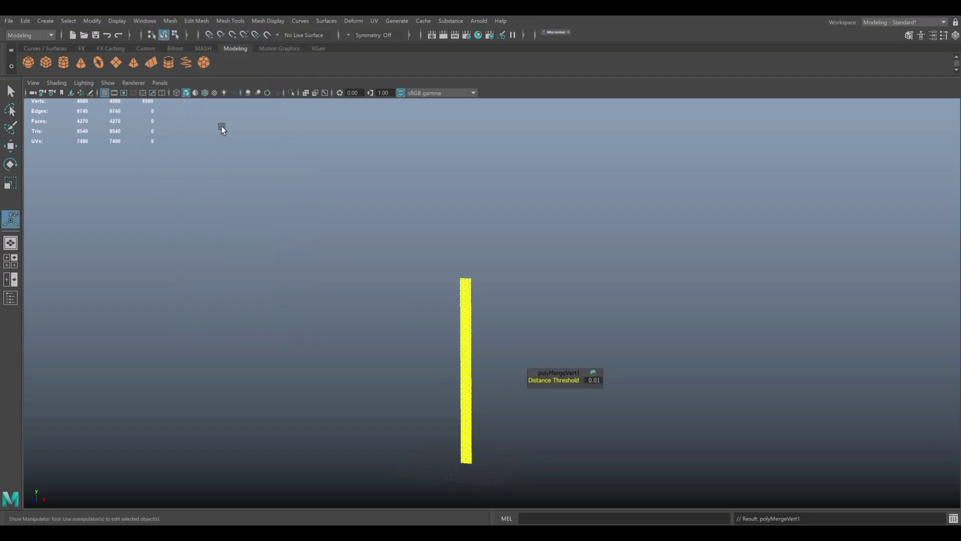
{"action": "left_click_drag", "start_coordinate": [594, 380], "coordinate": [705, 389]}
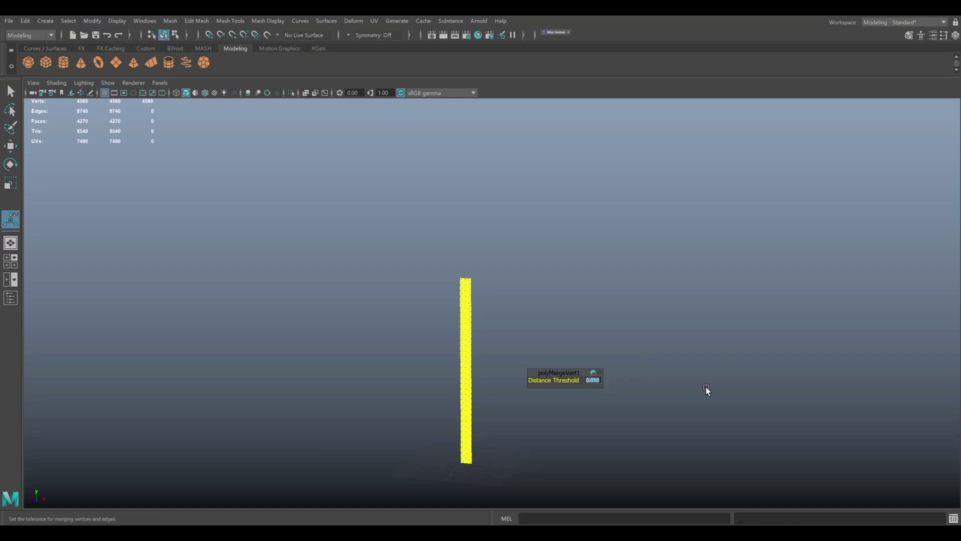
Step: Reselect the tread strip and add a nonlinear Bend deformer
{"action": "left_click", "coordinate": [717, 293]}
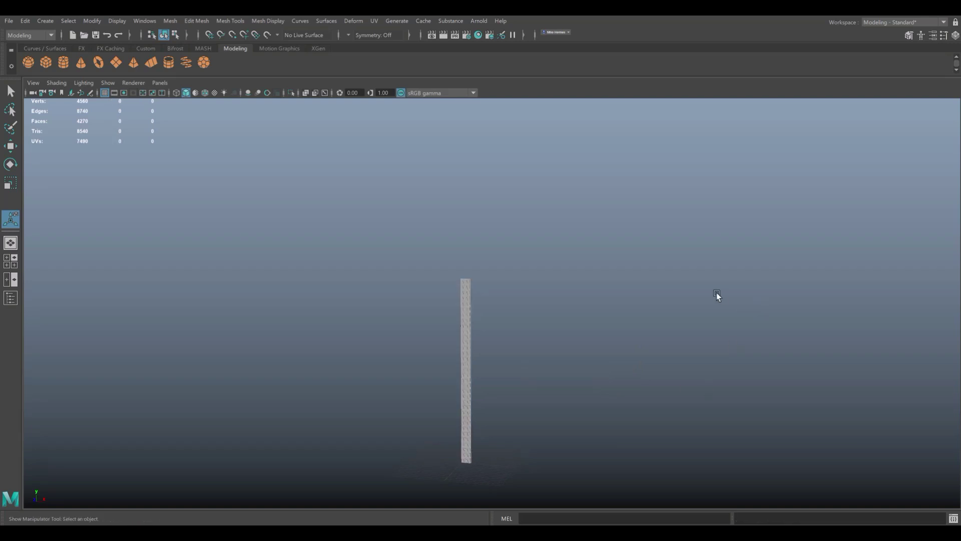
{"action": "scroll", "coordinate": [577, 396], "scroll_direction": "up", "scroll_amount": 3}
{"action": "left_click", "coordinate": [460, 349]}
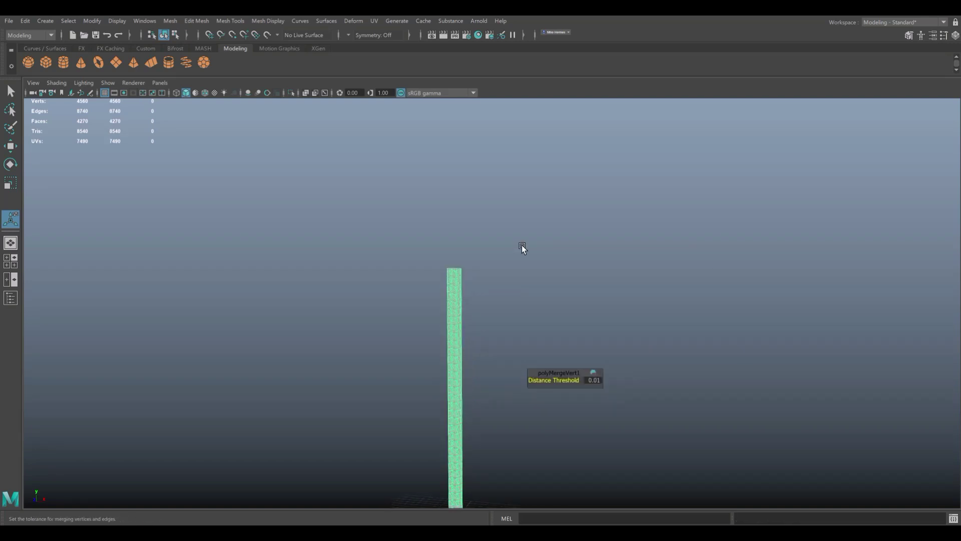
{"action": "left_click", "coordinate": [352, 20]}
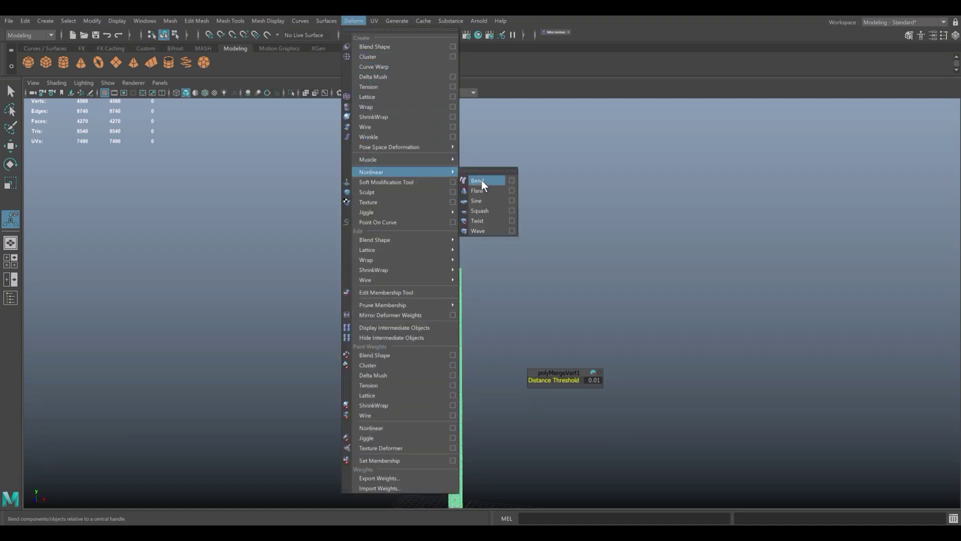
{"action": "left_click", "coordinate": [482, 182]}
{"action": "left_click_drag", "start_coordinate": [562, 312], "coordinate": [506, 272], "text": "alt"}
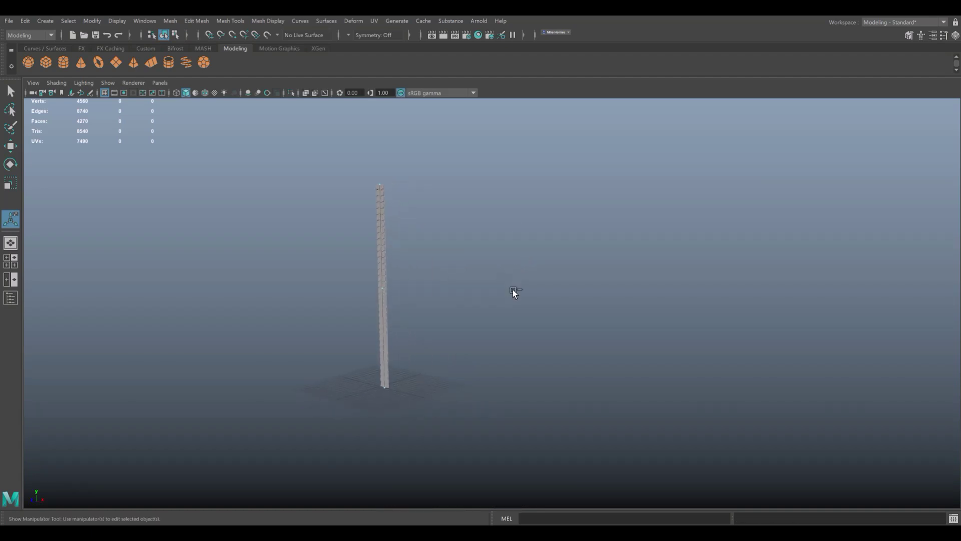
Step: Test bend1's Curvature in the Attribute Editor, then undo it
{"action": "key", "text": "ctrl+a"}
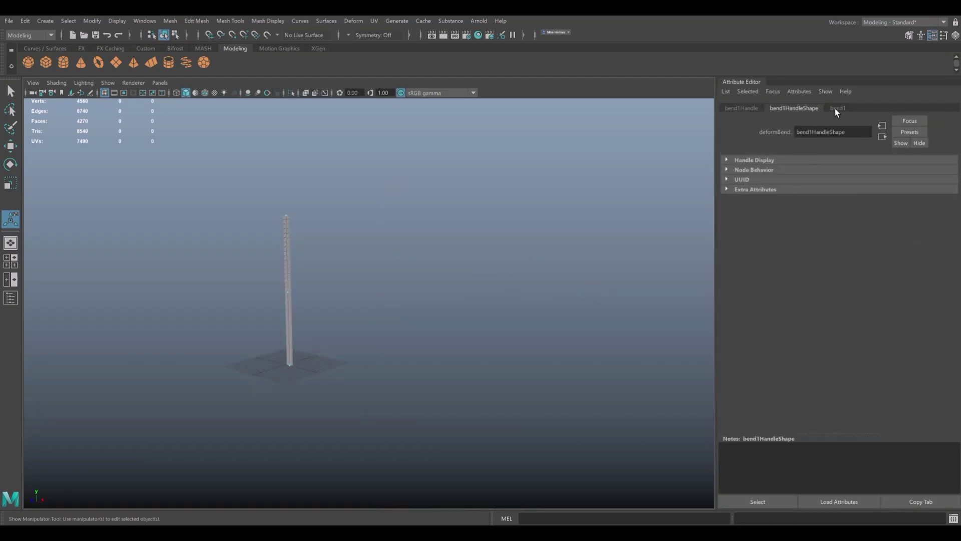
{"action": "left_click", "coordinate": [835, 108]}
{"action": "mouse_move", "coordinate": [893, 172]}
{"action": "left_mouse_down"}
{"action": "mouse_move", "coordinate": [884, 182]}
{"action": "mouse_move", "coordinate": [892, 184]}
{"action": "left_mouse_up"}
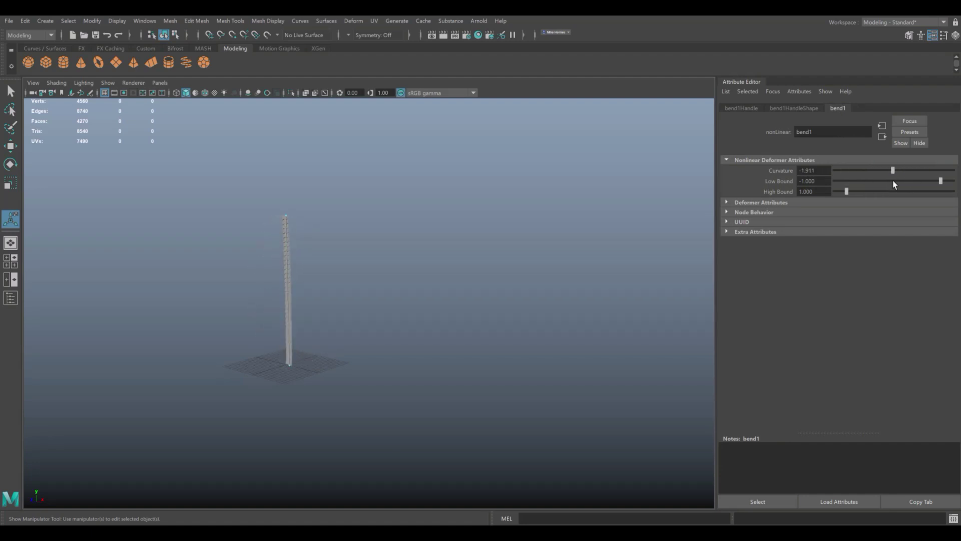
{"action": "key", "text": "ctrl+z"}
{"action": "mouse_move", "coordinate": [510, 295]}
{"action": "left_mouse_down", "text": "alt"}
{"action": "mouse_move", "coordinate": [473, 308]}
{"action": "mouse_move", "coordinate": [483, 306]}
{"action": "left_mouse_up", "text": "alt"}
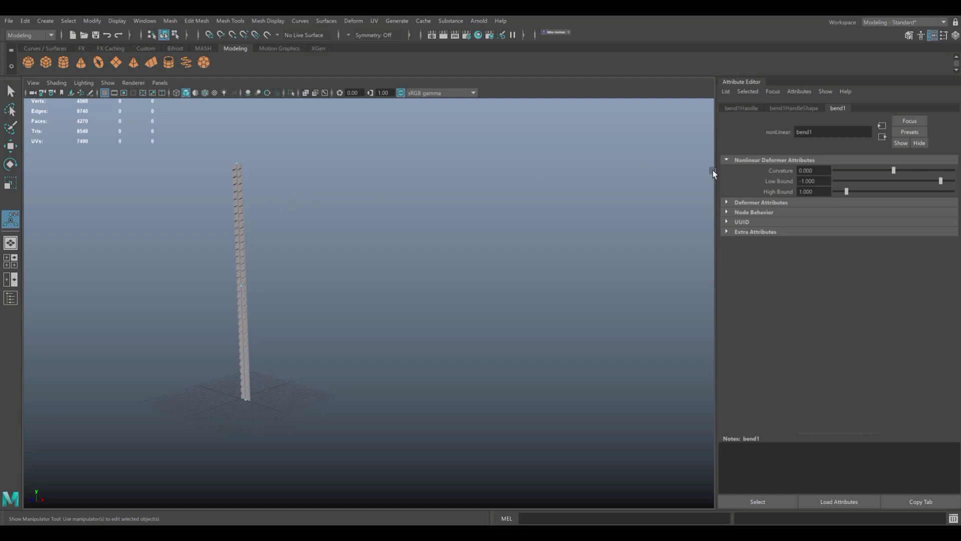
Step: Rotate the bend handle to 90 degrees on Y
{"action": "left_click", "coordinate": [791, 110]}
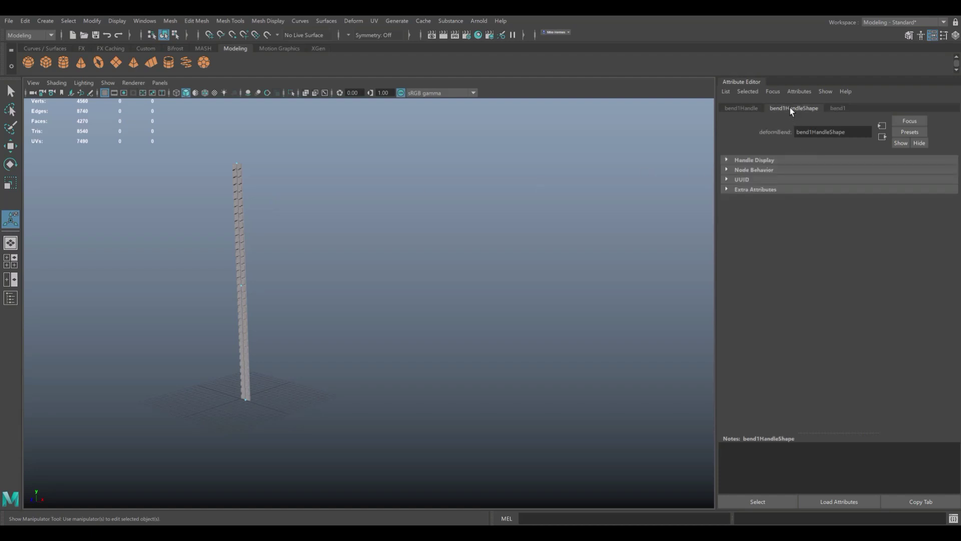
{"action": "left_click", "coordinate": [740, 108]}
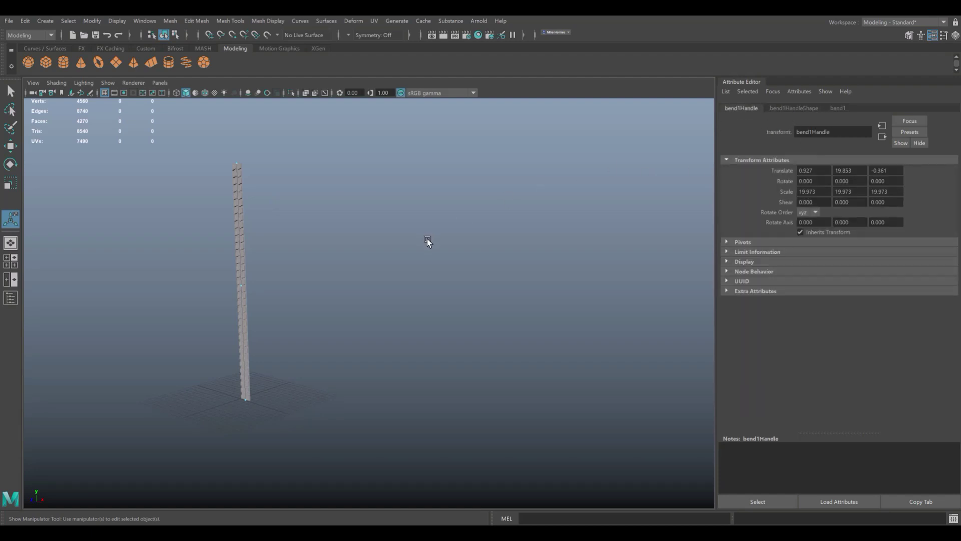
{"action": "key", "text": "e"}
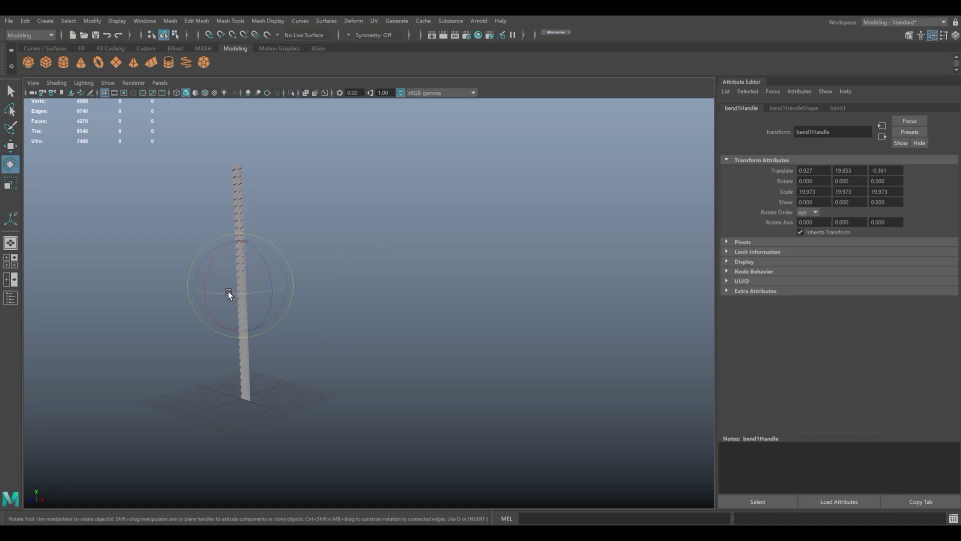
{"action": "left_click", "coordinate": [228, 292]}
{"action": "left_click_drag", "start_coordinate": [228, 292], "coordinate": [245, 292]}
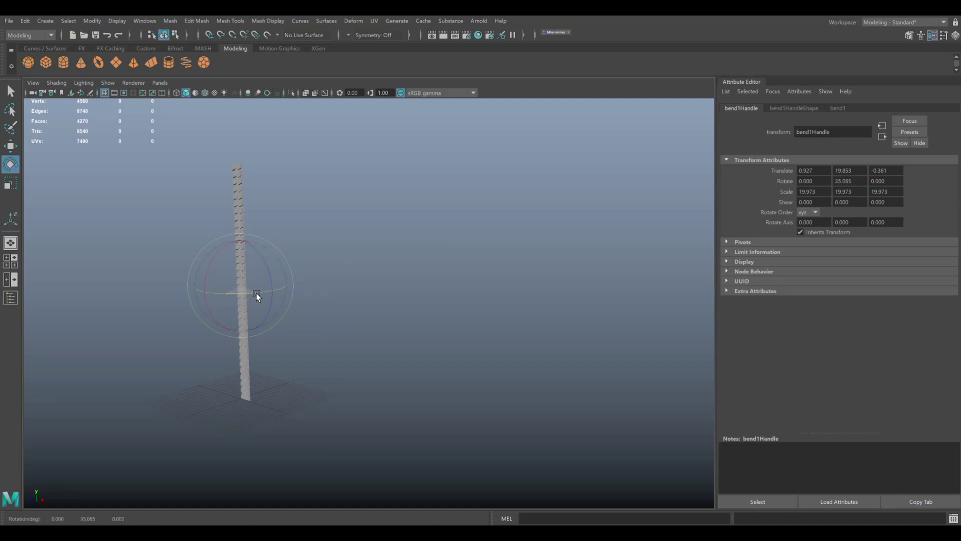
{"action": "left_click", "coordinate": [856, 181]}
{"action": "type", "text": "90"}
{"action": "key", "text": "Return"}
Step: Preview Curvature 180 curling the strip into a ring, then undo it
{"action": "left_click", "coordinate": [841, 110]}
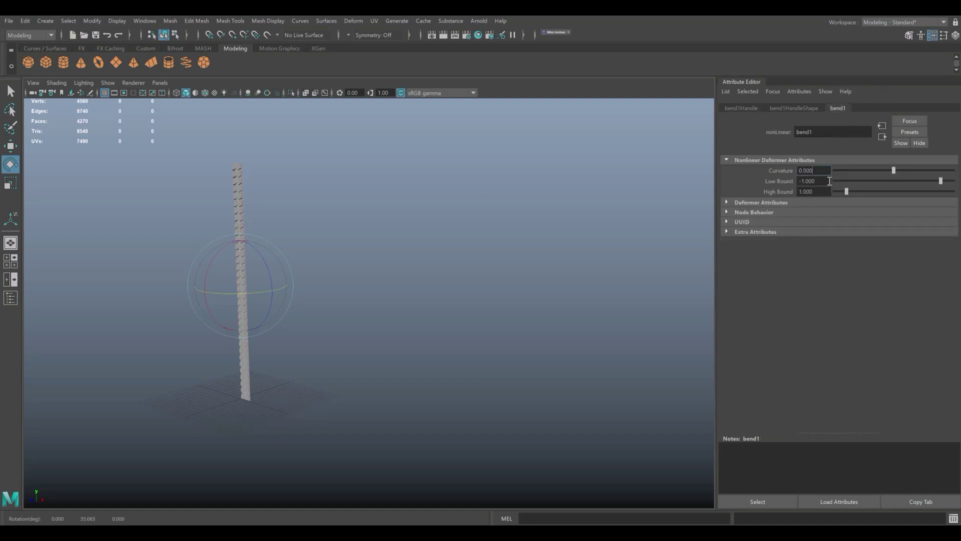
{"action": "mouse_move", "coordinate": [894, 170]}
{"action": "left_mouse_down"}
{"action": "mouse_move", "coordinate": [884, 173]}
{"action": "mouse_move", "coordinate": [952, 171]}
{"action": "left_mouse_up"}
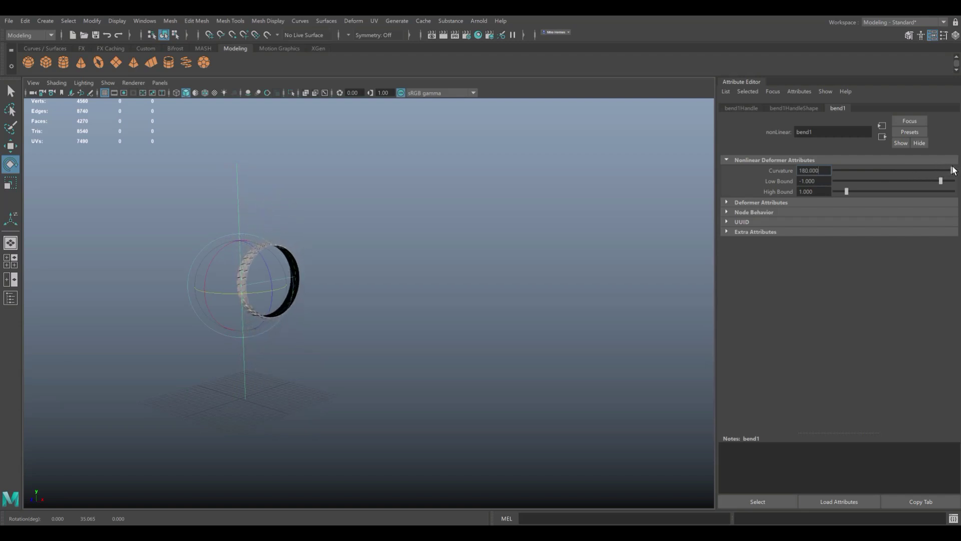
{"action": "scroll", "coordinate": [324, 320], "scroll_direction": "up", "scroll_amount": 2}
{"action": "scroll", "coordinate": [324, 321], "scroll_direction": "up", "scroll_amount": 3}
{"action": "mouse_move", "coordinate": [324, 321]}
{"action": "left_mouse_down", "text": "alt"}
{"action": "mouse_move", "coordinate": [587, 329]}
{"action": "mouse_move", "coordinate": [586, 342]}
{"action": "mouse_move", "coordinate": [476, 324]}
{"action": "mouse_move", "coordinate": [573, 325]}
{"action": "mouse_move", "coordinate": [506, 328]}
{"action": "mouse_move", "coordinate": [542, 328]}
{"action": "left_mouse_up", "text": "alt"}
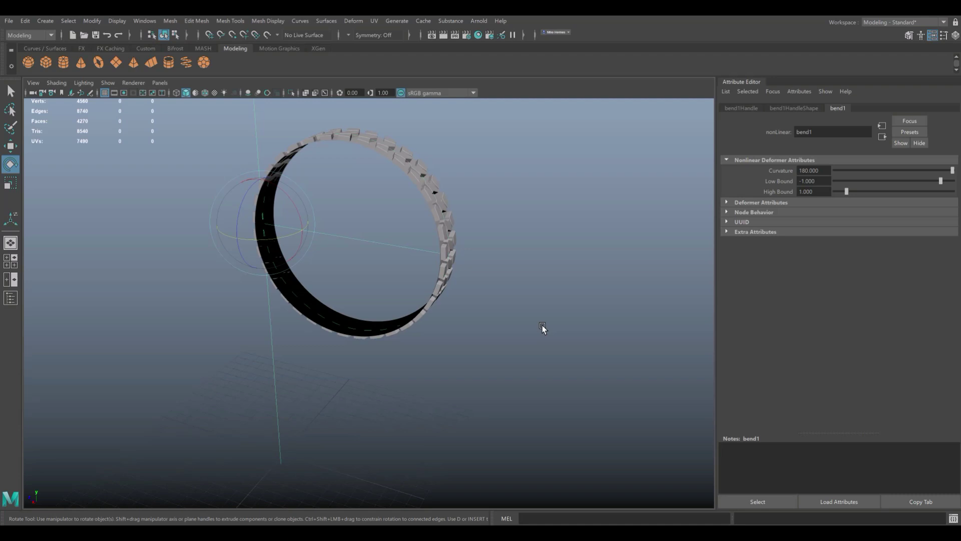
{"action": "key", "text": "bracketleft"}
{"action": "key", "text": "bracketright"}
{"action": "key", "text": "ctrl+z"}
Step: Select the tread strip and delete its construction history, removing bend1
{"action": "left_click", "coordinate": [447, 336]}
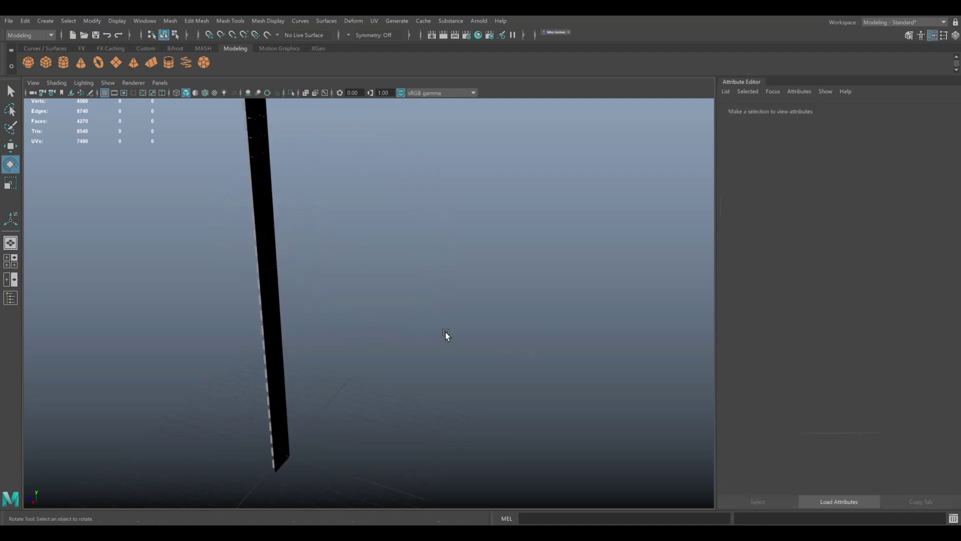
{"action": "left_click_drag", "start_coordinate": [363, 352], "coordinate": [203, 219]}
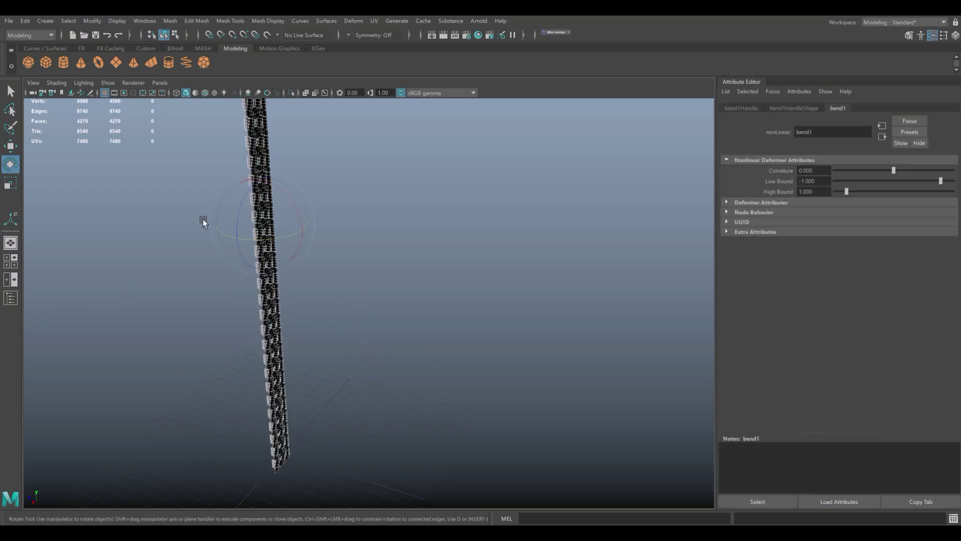
{"action": "left_click", "coordinate": [25, 20]}
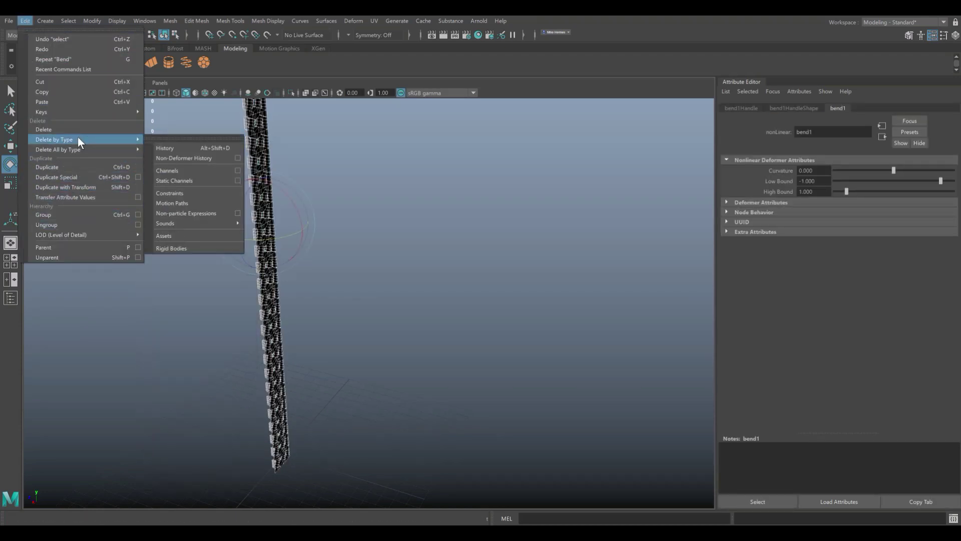
{"action": "left_click", "coordinate": [167, 148]}
{"action": "mouse_move", "coordinate": [166, 148]}
{"action": "left_mouse_down", "text": "alt"}
{"action": "mouse_move", "coordinate": [408, 317]}
{"action": "mouse_move", "coordinate": [437, 318]}
{"action": "mouse_move", "coordinate": [462, 302]}
{"action": "mouse_move", "coordinate": [481, 268]}
{"action": "mouse_move", "coordinate": [449, 234]}
{"action": "left_mouse_up", "text": "alt"}
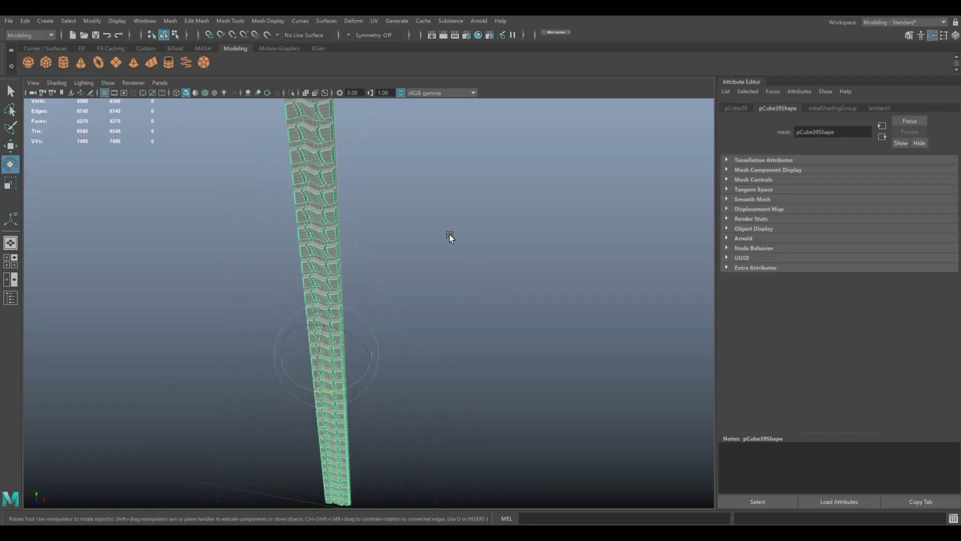
Step: Add a new Bend deformer to the strip, then test and undo its curvature
{"action": "left_click", "coordinate": [352, 20]}
{"action": "mouse_move", "coordinate": [402, 171]}
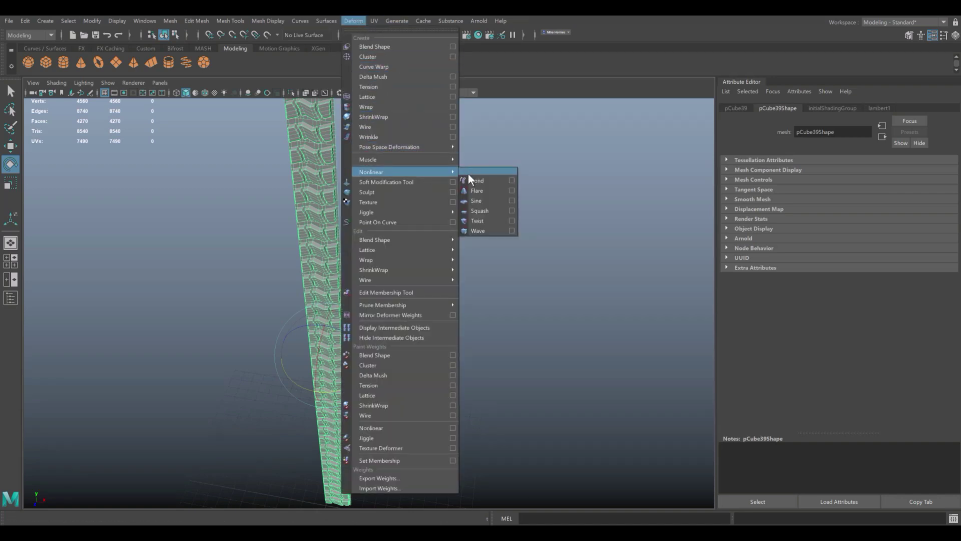
{"action": "left_click", "coordinate": [487, 174]}
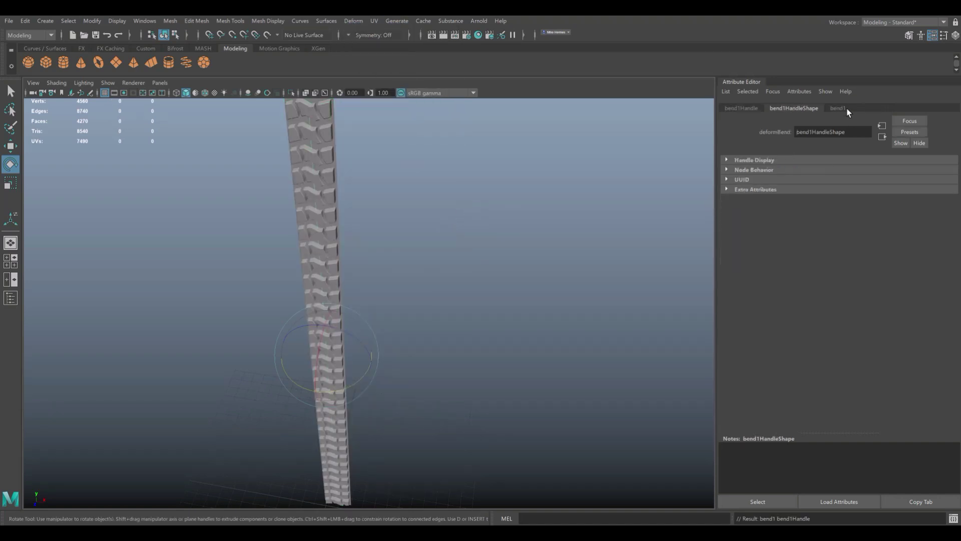
{"action": "left_click", "coordinate": [841, 107]}
{"action": "left_click_drag", "start_coordinate": [893, 174], "coordinate": [890, 172]}
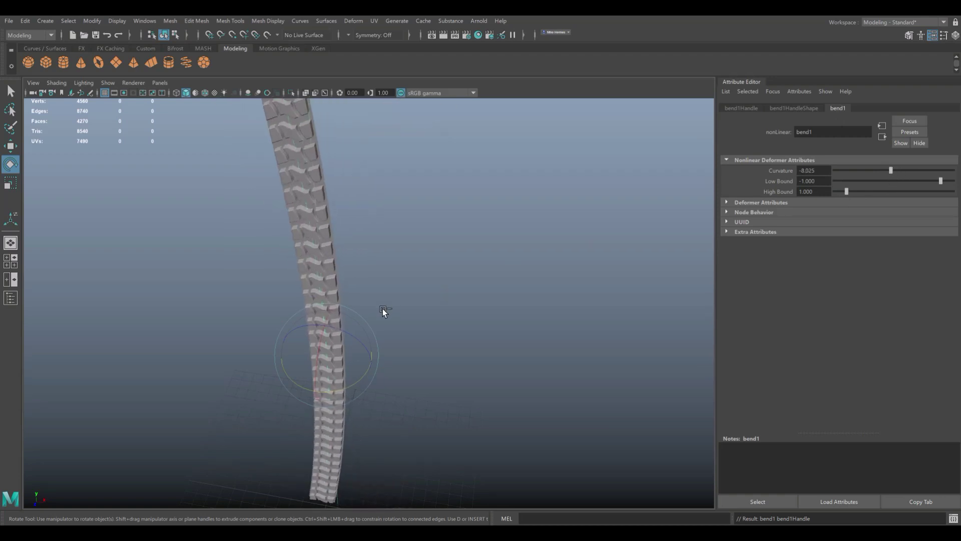
{"action": "key", "text": "ctrl+z"}
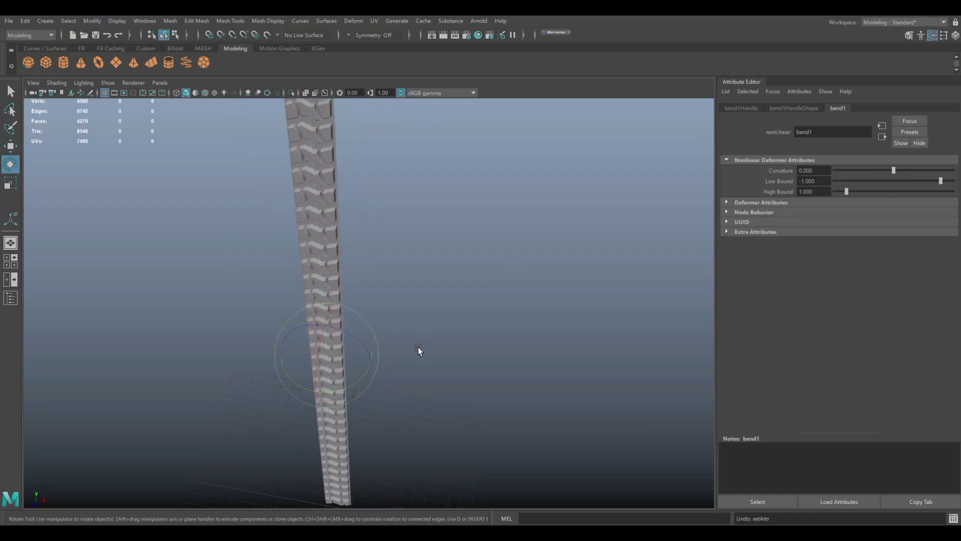
Step: Turn the bend handle -90 on Z and set its Rotate Y to 90
{"action": "left_click", "coordinate": [346, 331]}
{"action": "left_click_drag", "start_coordinate": [347, 333], "coordinate": [376, 345]}
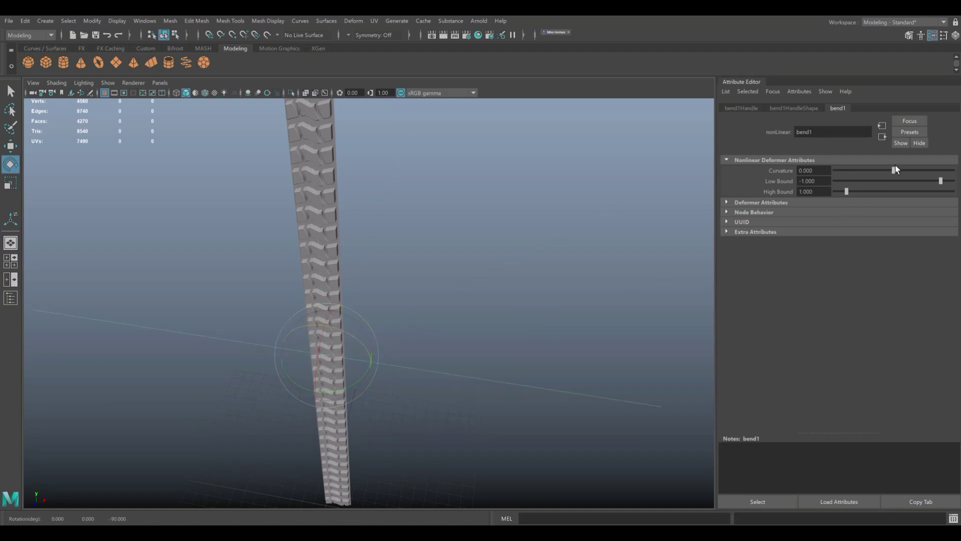
{"action": "left_click_drag", "start_coordinate": [892, 171], "coordinate": [891, 172]}
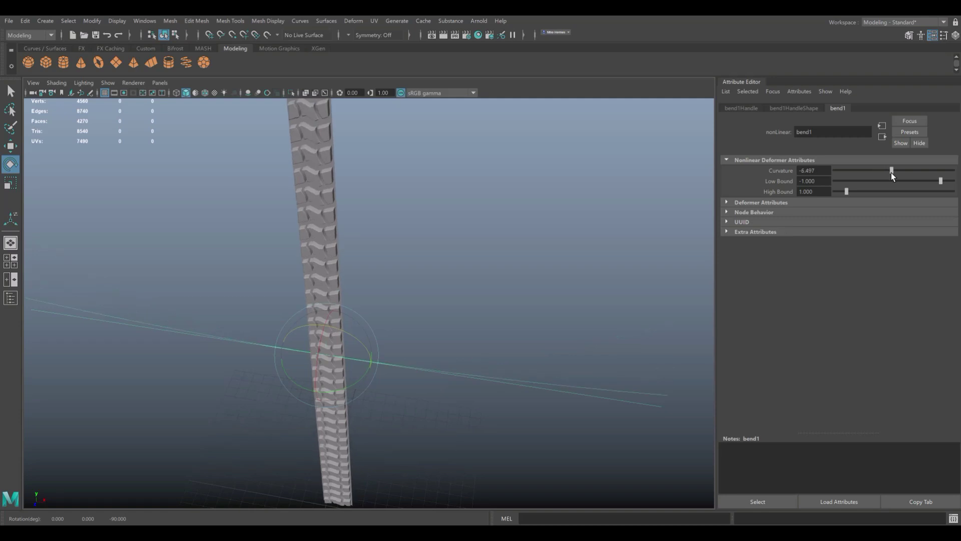
{"action": "key", "text": "ctrl+z"}
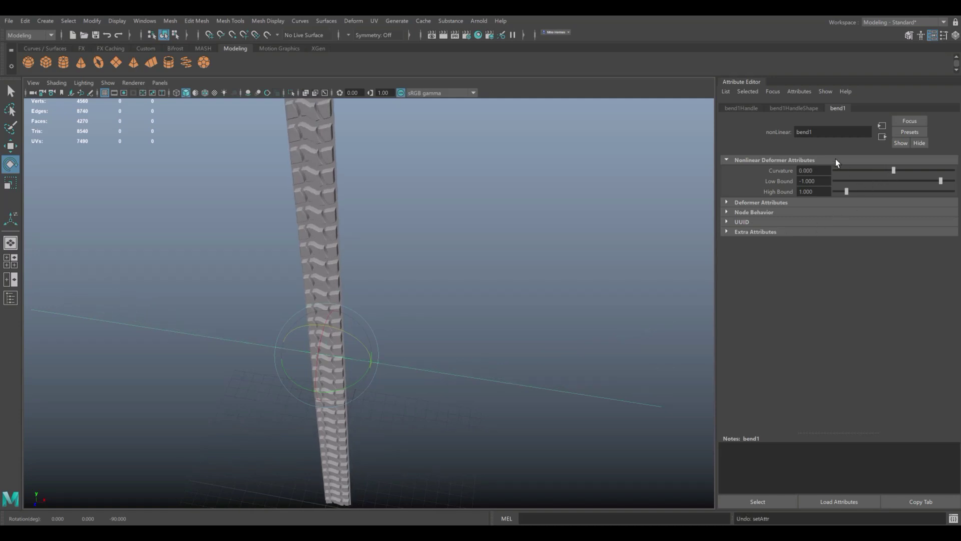
{"action": "left_click", "coordinate": [741, 109]}
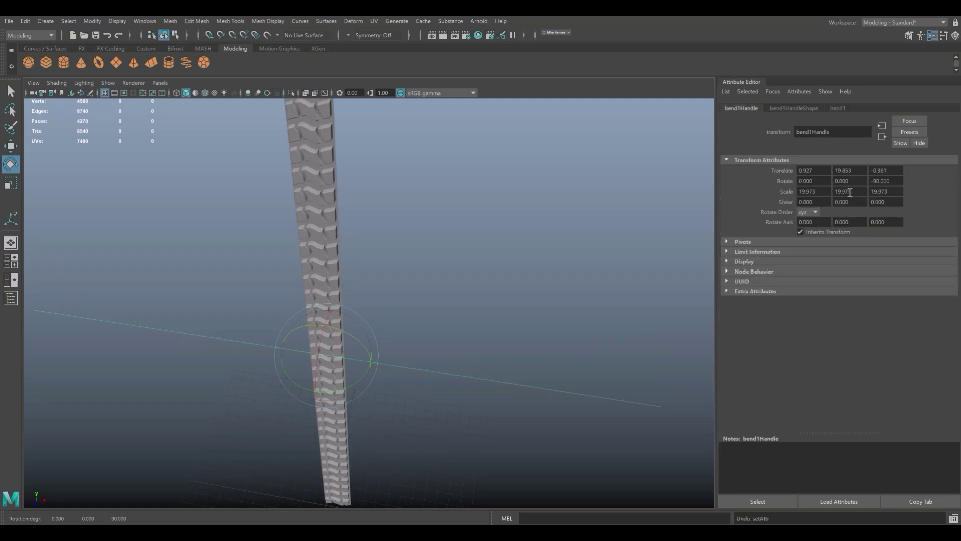
{"action": "left_click_drag", "start_coordinate": [856, 182], "coordinate": [787, 182]}
{"action": "type", "text": "90"}
{"action": "key", "text": "Return"}
Step: Drag bend1 Curvature up to about 180 to curl the strip
{"action": "left_click", "coordinate": [836, 108]}
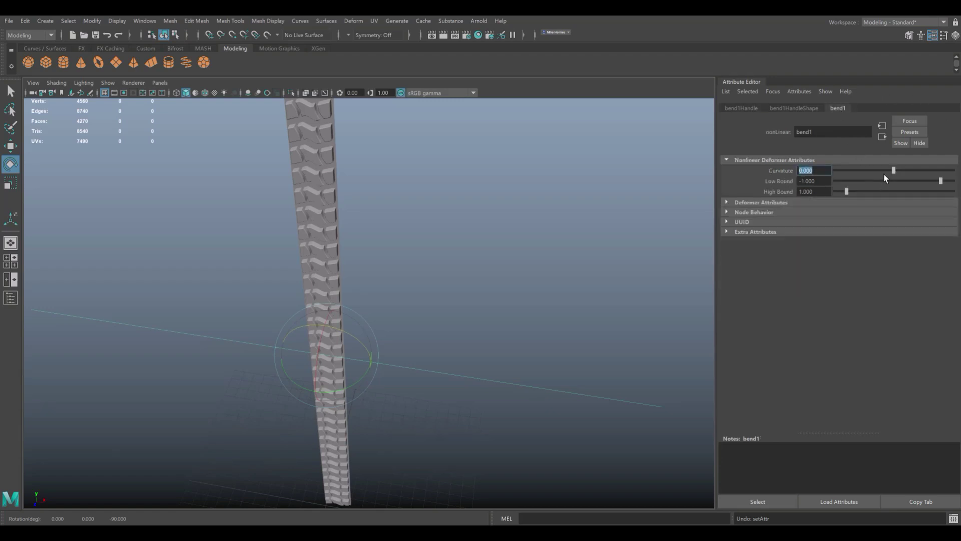
{"action": "left_click_drag", "start_coordinate": [893, 171], "coordinate": [944, 167]}
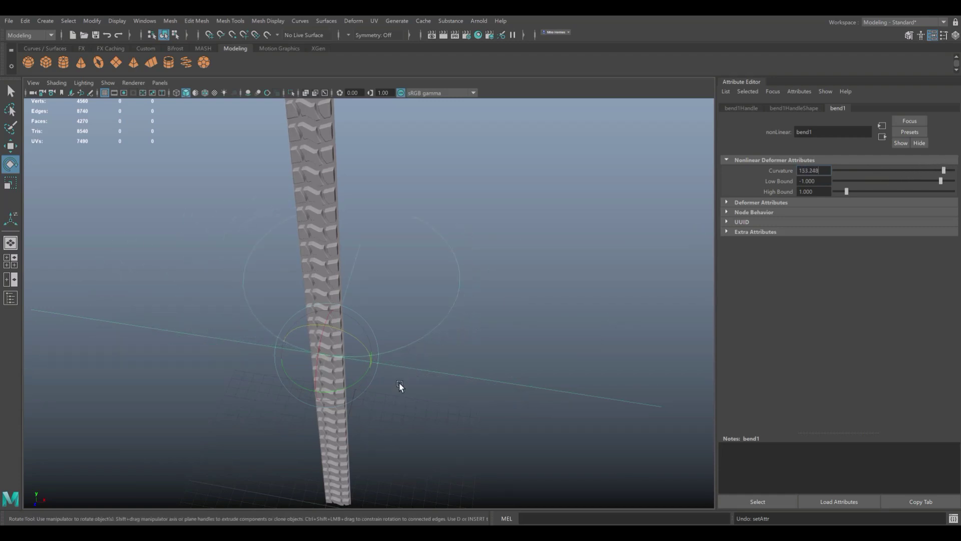
{"action": "mouse_move", "coordinate": [400, 386]}
{"action": "left_mouse_down", "text": "alt"}
{"action": "mouse_move", "coordinate": [474, 322]}
{"action": "mouse_move", "coordinate": [472, 332]}
{"action": "mouse_move", "coordinate": [523, 329]}
{"action": "left_mouse_up", "text": "alt"}
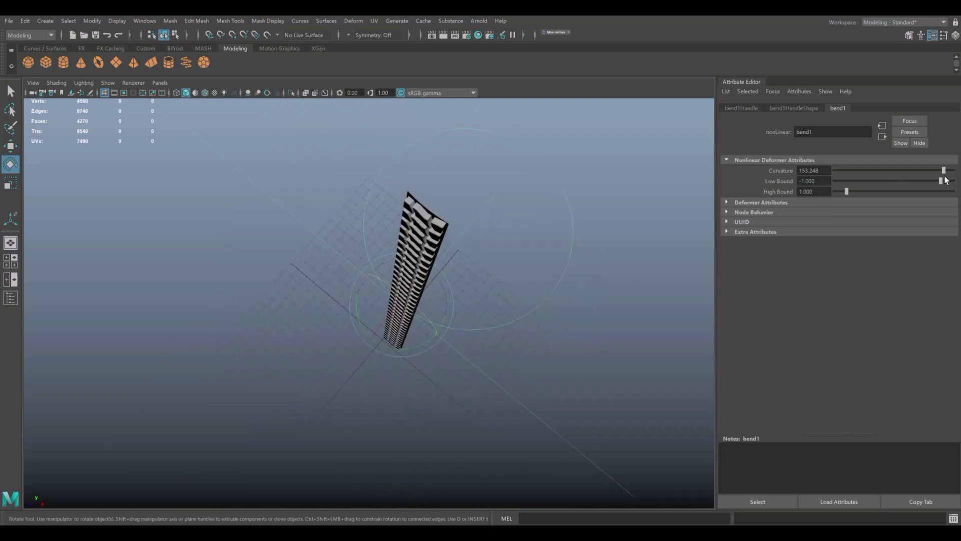
{"action": "left_click_drag", "start_coordinate": [948, 173], "coordinate": [953, 172]}
Step: Raise Curvature through 240 and 300 to 360, then deselect
{"action": "left_click", "coordinate": [819, 173]}
{"action": "type", "text": "240"}
{"action": "key", "text": "Return"}
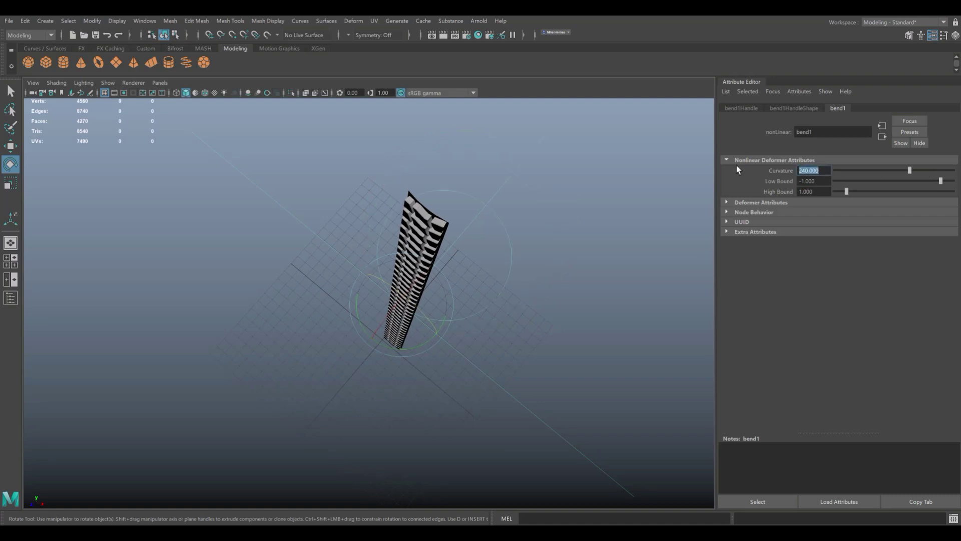
{"action": "type", "text": "300"}
{"action": "key", "text": "Return"}
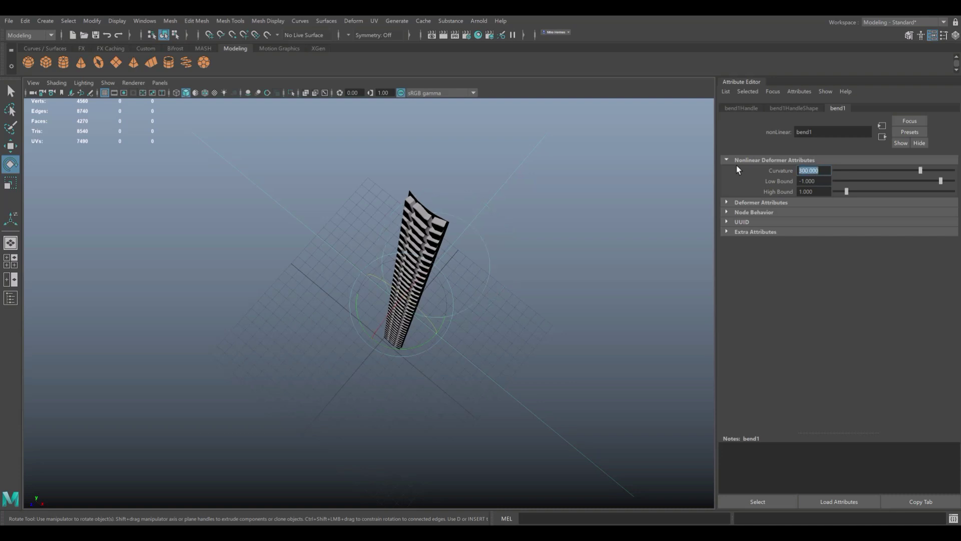
{"action": "type", "text": "360"}
{"action": "key", "text": "Return"}
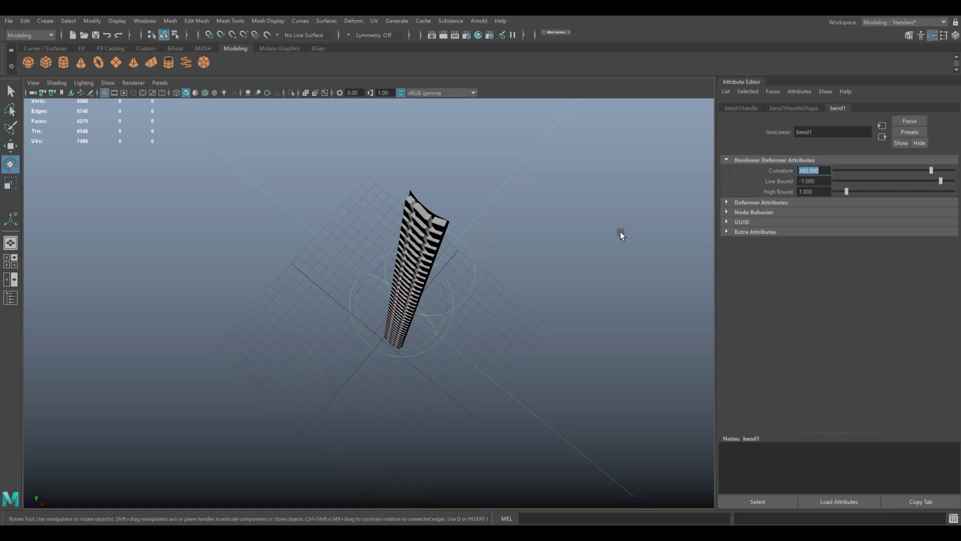
{"action": "left_click", "coordinate": [535, 360]}
{"action": "mouse_move", "coordinate": [538, 361]}
{"action": "left_mouse_down", "text": "alt"}
{"action": "mouse_move", "coordinate": [547, 381]}
{"action": "mouse_move", "coordinate": [495, 383]}
{"action": "mouse_move", "coordinate": [506, 378]}
{"action": "left_mouse_up", "text": "alt"}
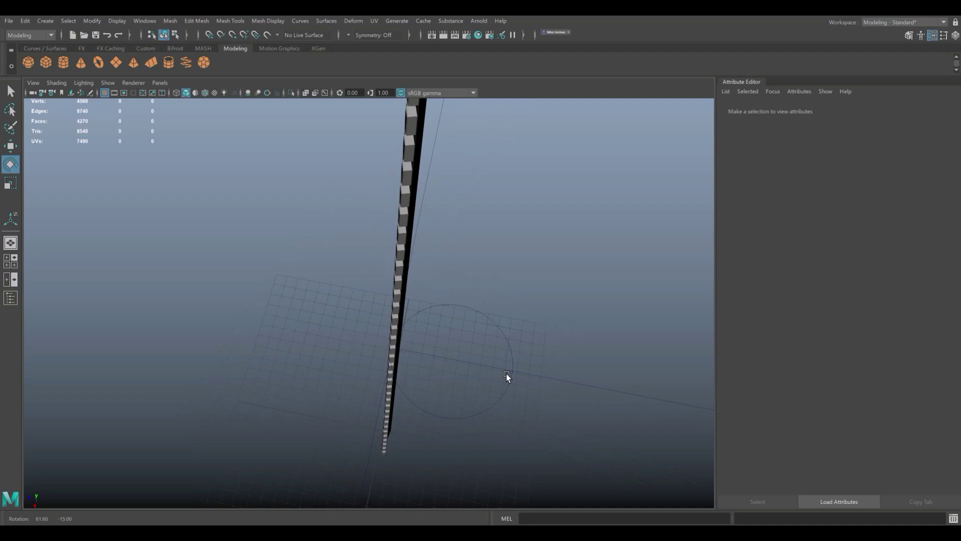
Step: Delete the tread strip's construction history via Delete by Type, baking in the bend
{"action": "left_click", "coordinate": [395, 289]}
{"action": "left_click", "coordinate": [23, 20]}
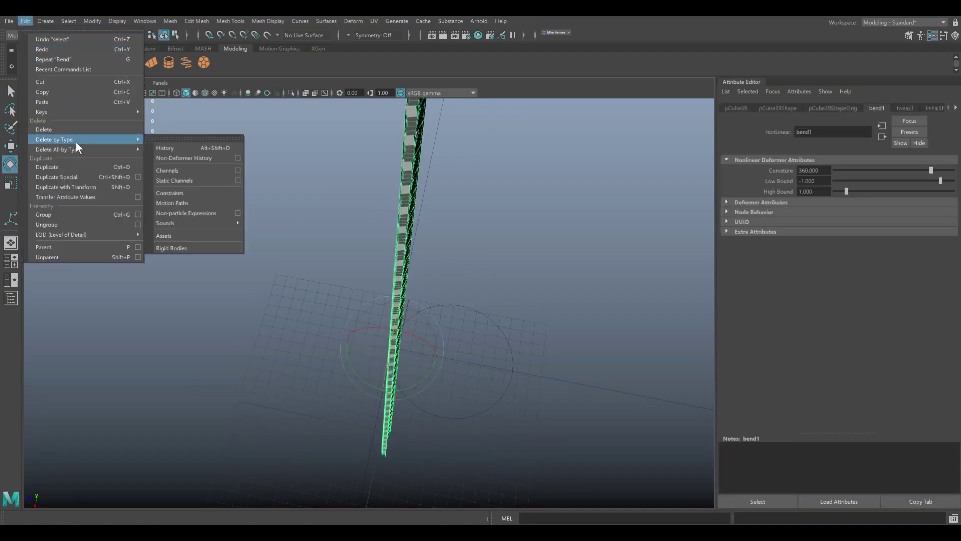
{"action": "left_click", "coordinate": [166, 147]}
{"action": "mouse_move", "coordinate": [491, 328]}
{"action": "left_mouse_down", "text": "alt"}
{"action": "mouse_move", "coordinate": [519, 307]}
{"action": "mouse_move", "coordinate": [515, 298]}
{"action": "left_mouse_up", "text": "alt"}
Step: Switch the strip to edge mode and inspect it along its length
{"action": "right_click_drag", "start_coordinate": [436, 234], "coordinate": [436, 208]}
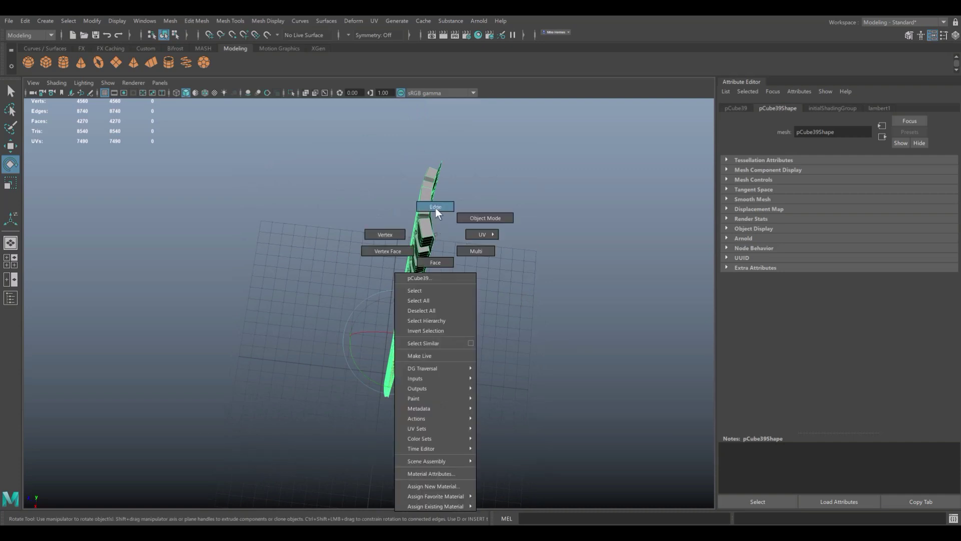
{"action": "left_click_drag", "start_coordinate": [435, 209], "coordinate": [485, 295], "text": "alt"}
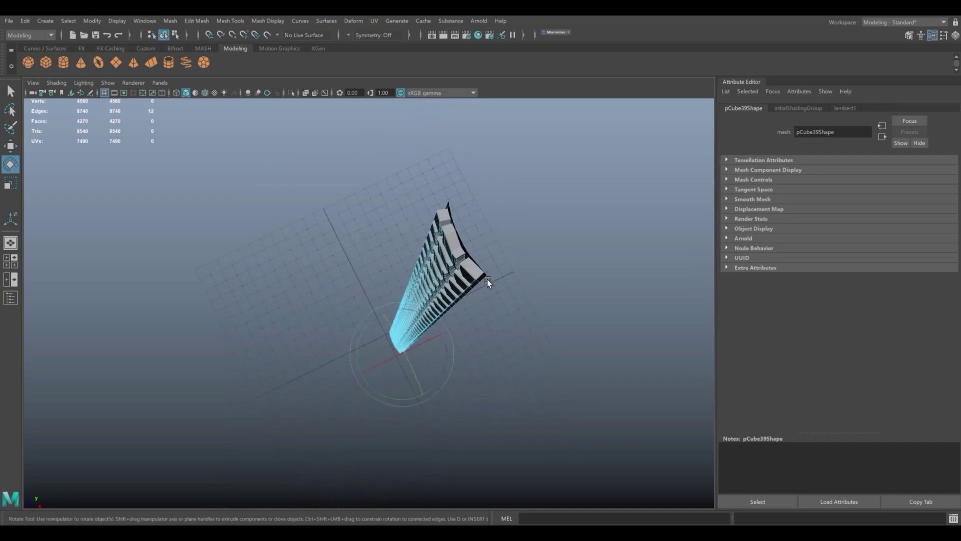
{"action": "right_click_drag", "start_coordinate": [485, 275], "coordinate": [522, 324], "text": "alt"}
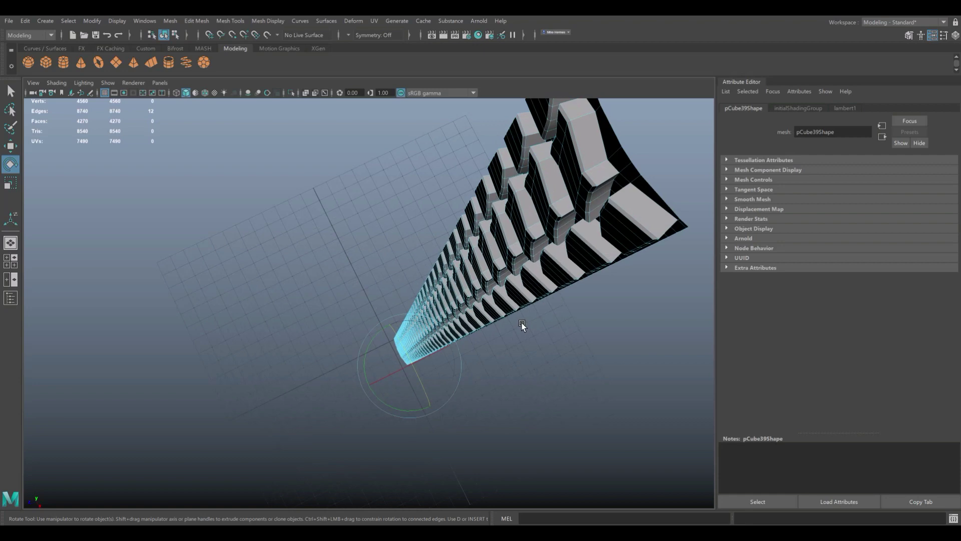
{"action": "mouse_move", "coordinate": [522, 325]}
{"action": "left_mouse_down", "text": "alt"}
{"action": "mouse_move", "coordinate": [441, 350]}
{"action": "mouse_move", "coordinate": [464, 345]}
{"action": "mouse_move", "coordinate": [467, 299]}
{"action": "mouse_move", "coordinate": [478, 382]}
{"action": "mouse_move", "coordinate": [482, 269]}
{"action": "left_mouse_up", "text": "alt"}
{"action": "left_click_drag", "start_coordinate": [552, 199], "coordinate": [553, 197], "text": "alt"}
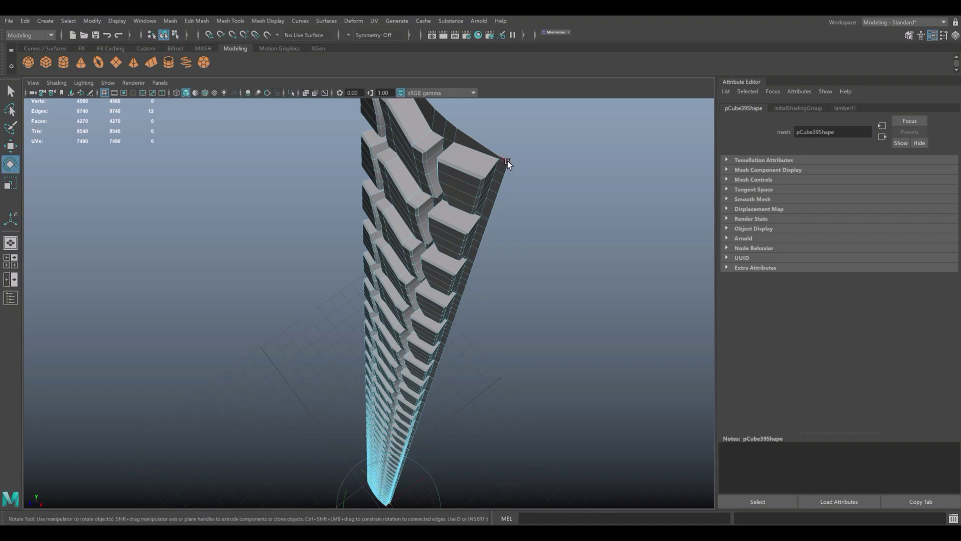
{"action": "scroll", "coordinate": [524, 270], "scroll_direction": "down", "scroll_amount": 3}
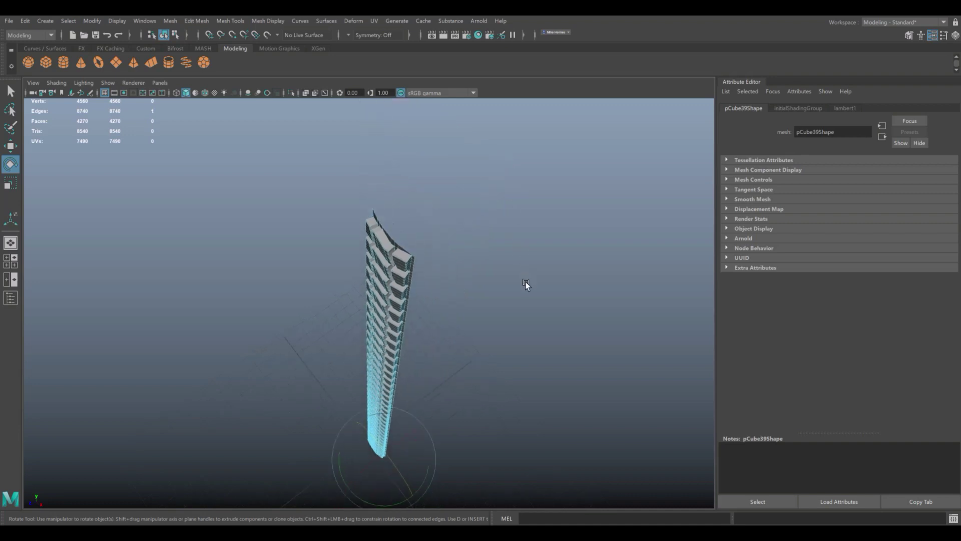
{"action": "mouse_move", "coordinate": [525, 284]}
{"action": "left_mouse_down", "text": "alt"}
{"action": "mouse_move", "coordinate": [476, 395]}
{"action": "mouse_move", "coordinate": [528, 185]}
{"action": "mouse_move", "coordinate": [489, 382]}
{"action": "mouse_move", "coordinate": [536, 255]}
{"action": "mouse_move", "coordinate": [534, 273]}
{"action": "mouse_move", "coordinate": [520, 211]}
{"action": "mouse_move", "coordinate": [423, 463]}
{"action": "mouse_move", "coordinate": [496, 346]}
{"action": "mouse_move", "coordinate": [511, 297]}
{"action": "mouse_move", "coordinate": [457, 394]}
{"action": "mouse_move", "coordinate": [481, 354]}
{"action": "mouse_move", "coordinate": [503, 262]}
{"action": "mouse_move", "coordinate": [365, 386]}
{"action": "left_mouse_up", "text": "alt"}
{"action": "scroll", "coordinate": [379, 343], "scroll_direction": "up", "scroll_amount": 5}
{"action": "scroll", "coordinate": [378, 339], "scroll_direction": "down", "scroll_amount": 3}
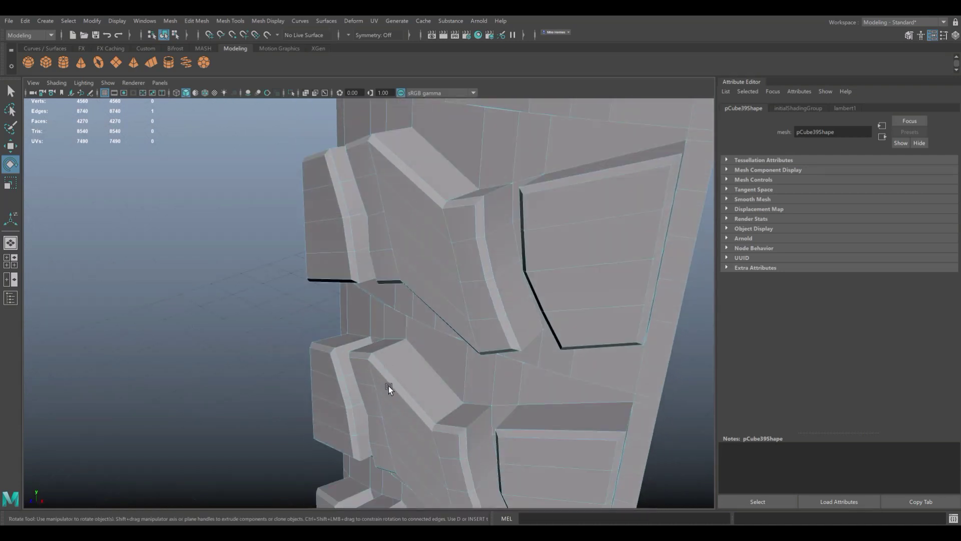
{"action": "scroll", "coordinate": [389, 385], "scroll_direction": "down", "scroll_amount": 3}
{"action": "scroll", "coordinate": [392, 396], "scroll_direction": "down", "scroll_amount": 1}
{"action": "scroll", "coordinate": [392, 395], "scroll_direction": "down", "scroll_amount": 1}
Step: Rotate the strip and double-click to select its long border edge loop
{"action": "mouse_move", "coordinate": [396, 402]}
{"action": "left_mouse_down", "text": "alt"}
{"action": "mouse_move", "coordinate": [445, 418]}
{"action": "mouse_move", "coordinate": [454, 258]}
{"action": "left_mouse_up", "text": "alt"}
{"action": "left_click_drag", "start_coordinate": [424, 386], "coordinate": [410, 419]}
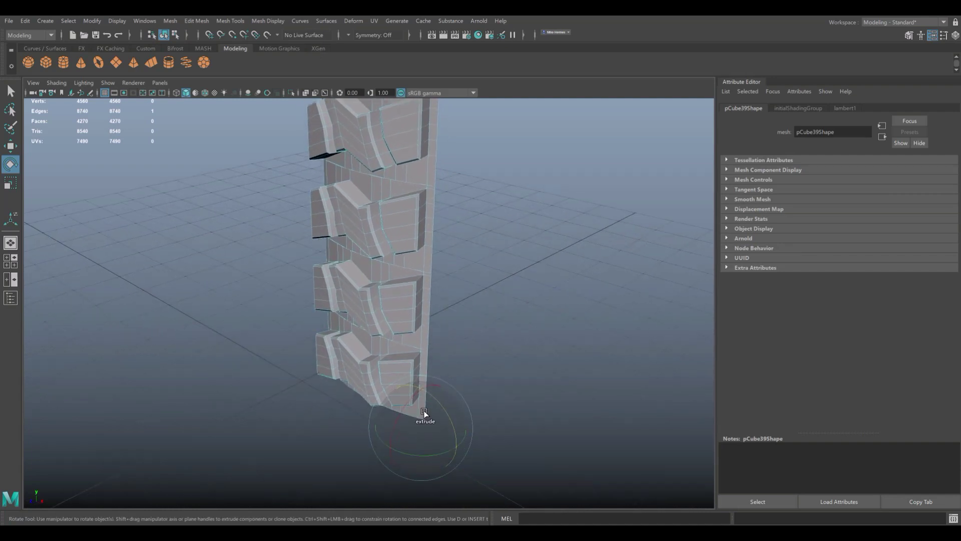
{"action": "right_click_drag", "start_coordinate": [424, 413], "coordinate": [420, 239]}
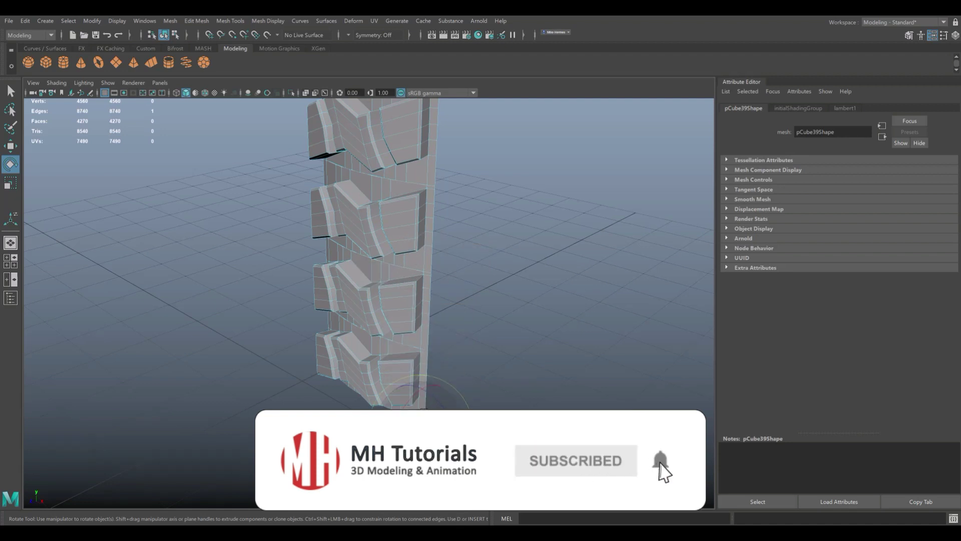
{"action": "double_click", "coordinate": [428, 340]}
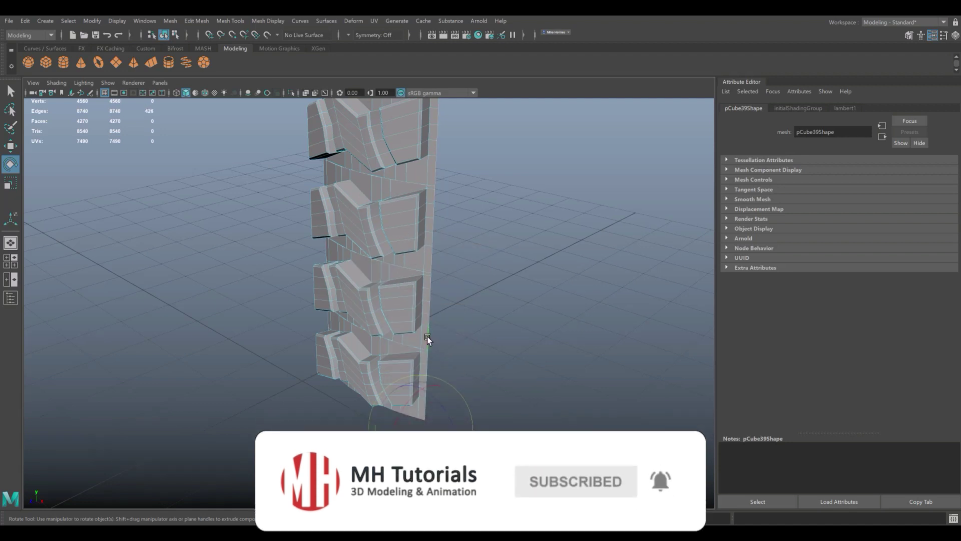
{"action": "left_click_drag", "start_coordinate": [452, 378], "coordinate": [284, 384], "text": "alt"}
{"action": "right_click_drag", "start_coordinate": [283, 385], "coordinate": [252, 370], "text": "alt"}
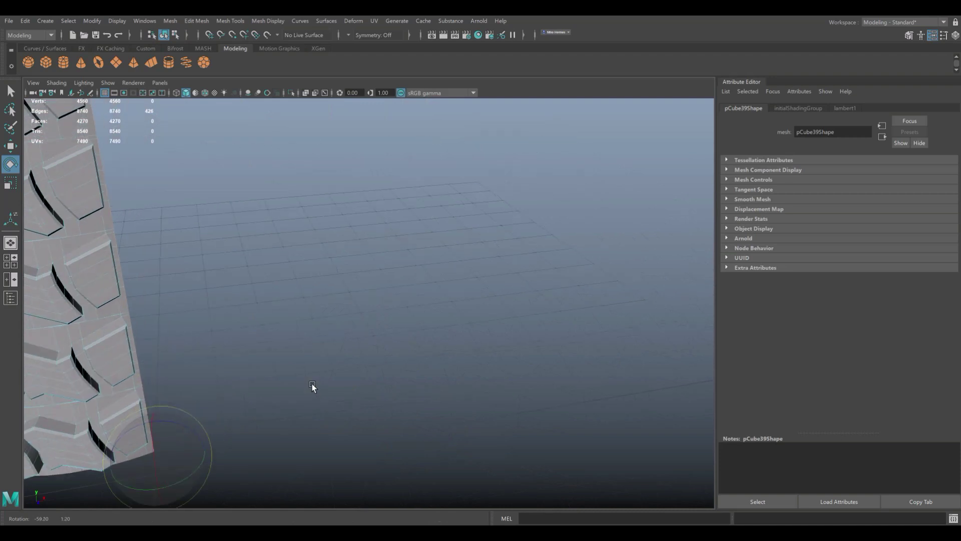
{"action": "mouse_move", "coordinate": [252, 372]}
{"action": "left_mouse_down", "text": "alt"}
{"action": "mouse_move", "coordinate": [504, 333]}
{"action": "mouse_move", "coordinate": [193, 418]}
{"action": "mouse_move", "coordinate": [214, 414]}
{"action": "mouse_move", "coordinate": [193, 401]}
{"action": "left_mouse_up", "text": "alt"}
{"action": "mouse_move", "coordinate": [194, 401]}
{"action": "right_mouse_down", "text": "alt"}
{"action": "mouse_move", "coordinate": [194, 450]}
{"action": "mouse_move", "coordinate": [241, 274]}
{"action": "mouse_move", "coordinate": [276, 277]}
{"action": "mouse_move", "coordinate": [308, 401]}
{"action": "right_mouse_up", "text": "alt"}
{"action": "mouse_move", "coordinate": [308, 402]}
{"action": "left_mouse_down", "text": "alt"}
{"action": "mouse_move", "coordinate": [289, 465]}
{"action": "mouse_move", "coordinate": [350, 287]}
{"action": "mouse_move", "coordinate": [220, 434]}
{"action": "left_mouse_up", "text": "alt"}
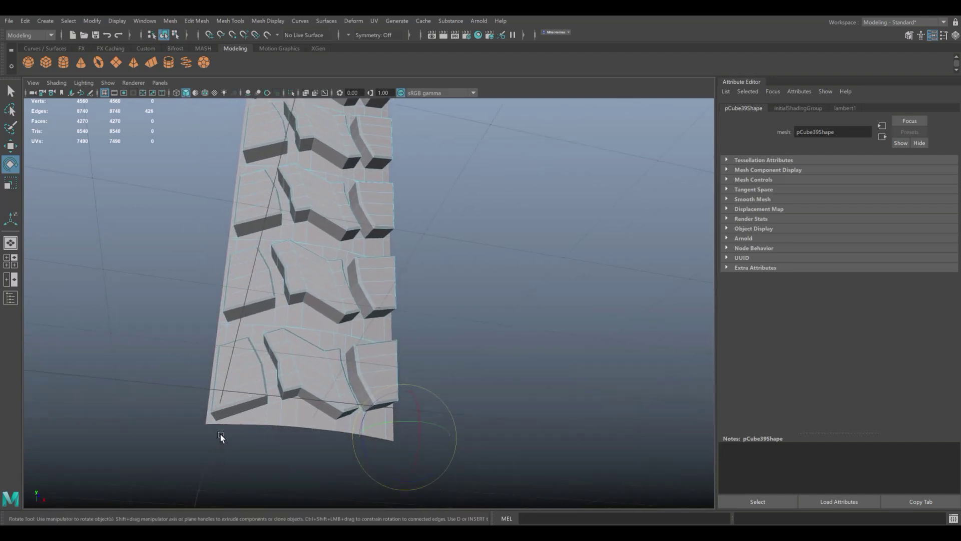
Step: Switch to wireframe with key 4 and deselect four bottom-border edges
{"action": "key", "text": "4"}
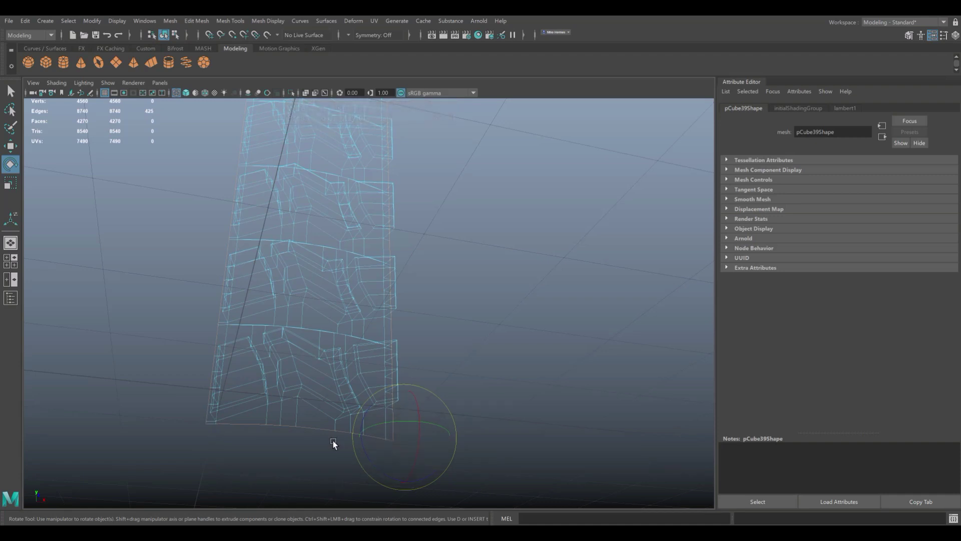
{"action": "left_click_drag", "start_coordinate": [333, 441], "coordinate": [322, 439], "text": "alt"}
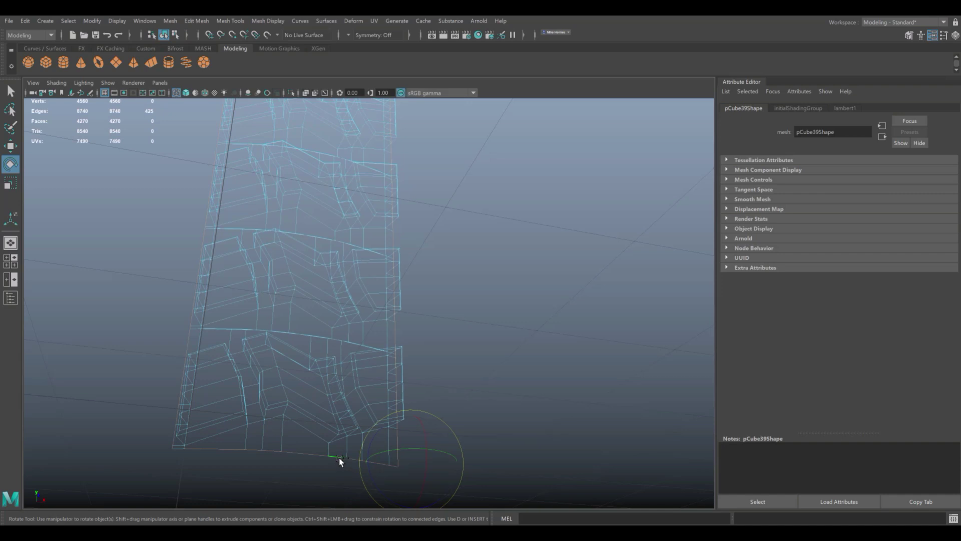
{"action": "left_click", "coordinate": [182, 449], "text": "ctrl"}
{"action": "left_click", "coordinate": [221, 448], "text": "ctrl"}
{"action": "left_click", "coordinate": [267, 451], "text": "ctrl"}
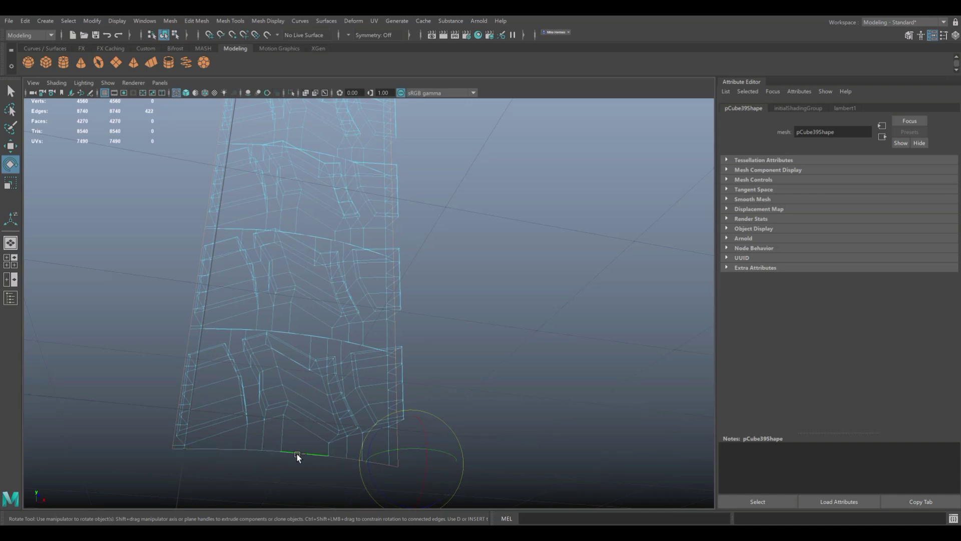
{"action": "left_click", "coordinate": [354, 458], "text": "ctrl"}
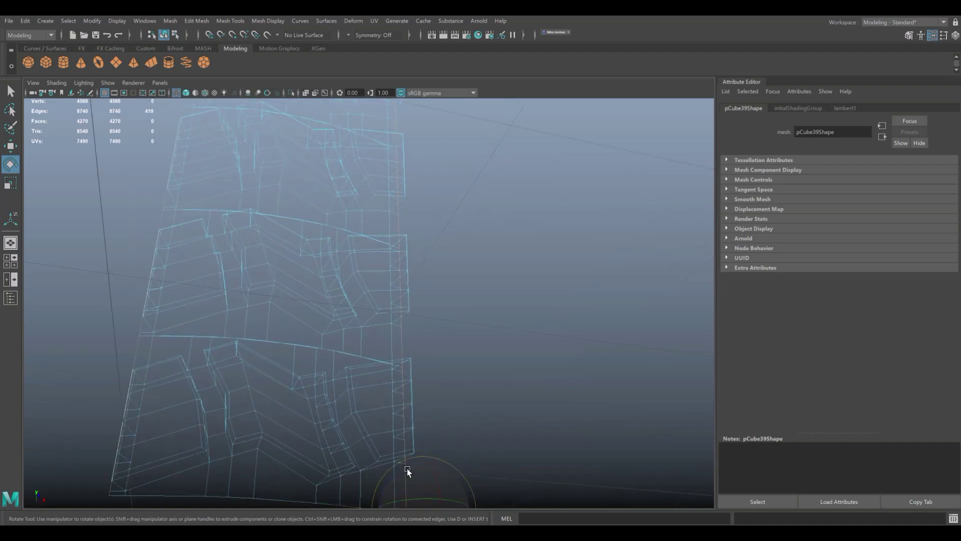
{"action": "left_click_drag", "start_coordinate": [401, 472], "coordinate": [388, 483], "text": "alt"}
{"action": "scroll", "coordinate": [366, 485], "scroll_direction": "down", "scroll_amount": 3}
{"action": "scroll", "coordinate": [366, 484], "scroll_direction": "down", "scroll_amount": 3}
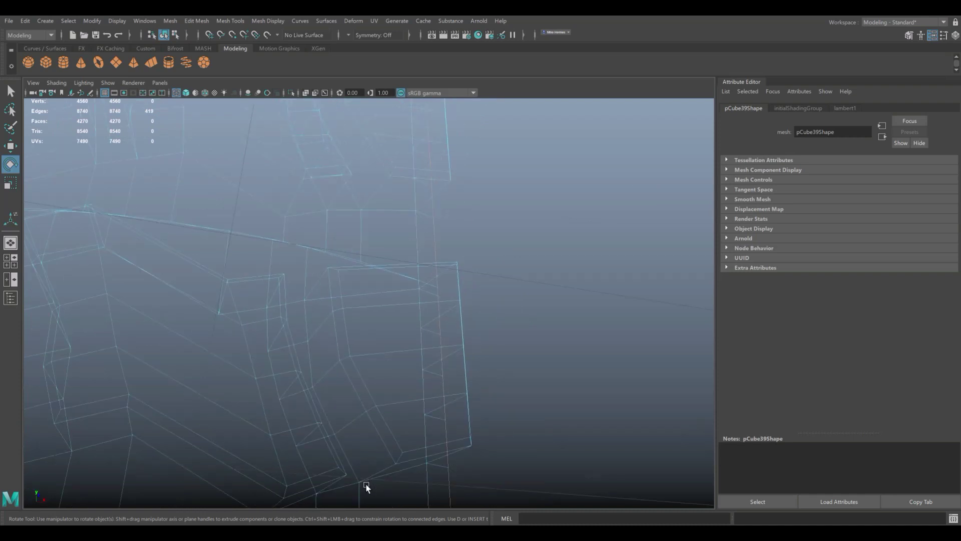
{"action": "right_click_drag", "start_coordinate": [366, 485], "coordinate": [344, 386], "text": "alt"}
{"action": "mouse_move", "coordinate": [344, 388]}
{"action": "left_mouse_down", "text": "alt"}
{"action": "mouse_move", "coordinate": [350, 414]}
{"action": "mouse_move", "coordinate": [416, 471]}
{"action": "left_mouse_up", "text": "alt"}
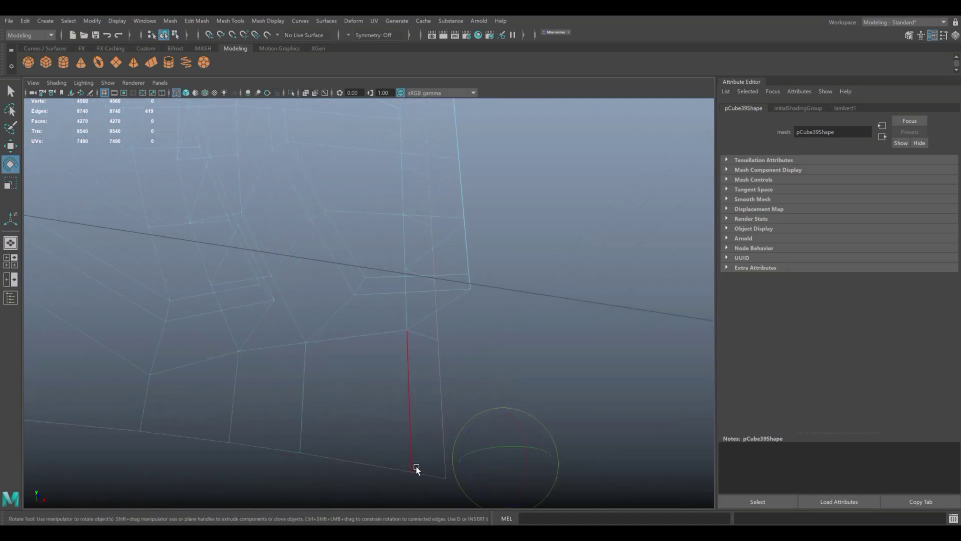
{"action": "scroll", "coordinate": [387, 472], "scroll_direction": "down", "scroll_amount": 3}
{"action": "scroll", "coordinate": [375, 450], "scroll_direction": "down", "scroll_amount": 5}
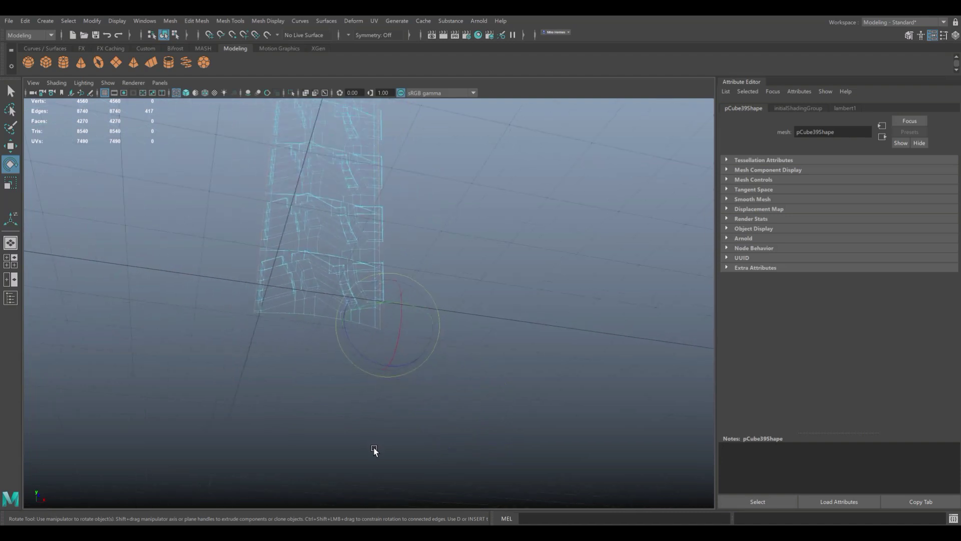
{"action": "mouse_move", "coordinate": [375, 451]}
{"action": "right_mouse_down", "text": "alt"}
{"action": "mouse_move", "coordinate": [358, 371]}
{"action": "mouse_move", "coordinate": [207, 340]}
{"action": "right_mouse_up", "text": "alt"}
{"action": "mouse_move", "coordinate": [207, 339]}
{"action": "left_mouse_down", "text": "alt"}
{"action": "mouse_move", "coordinate": [212, 371]}
{"action": "mouse_move", "coordinate": [212, 304]}
{"action": "mouse_move", "coordinate": [223, 380]}
{"action": "left_mouse_up", "text": "alt"}
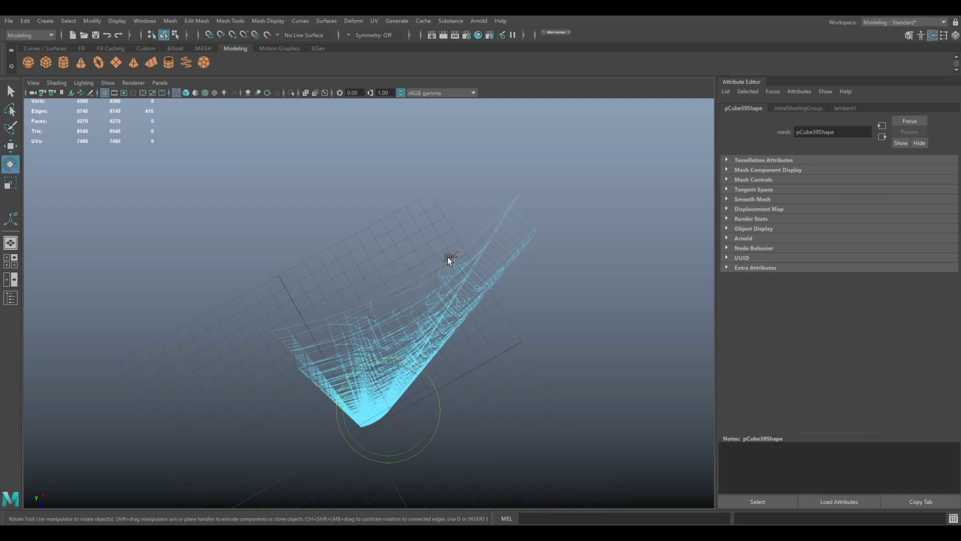
Step: Extrude the selected border edges, nudge them, and scale them up slightly
{"action": "left_click_drag", "start_coordinate": [466, 243], "coordinate": [515, 204], "text": "alt"}
{"action": "left_click_drag", "start_coordinate": [473, 318], "coordinate": [470, 352], "text": "alt"}
{"action": "key", "text": "ctrl+e"}
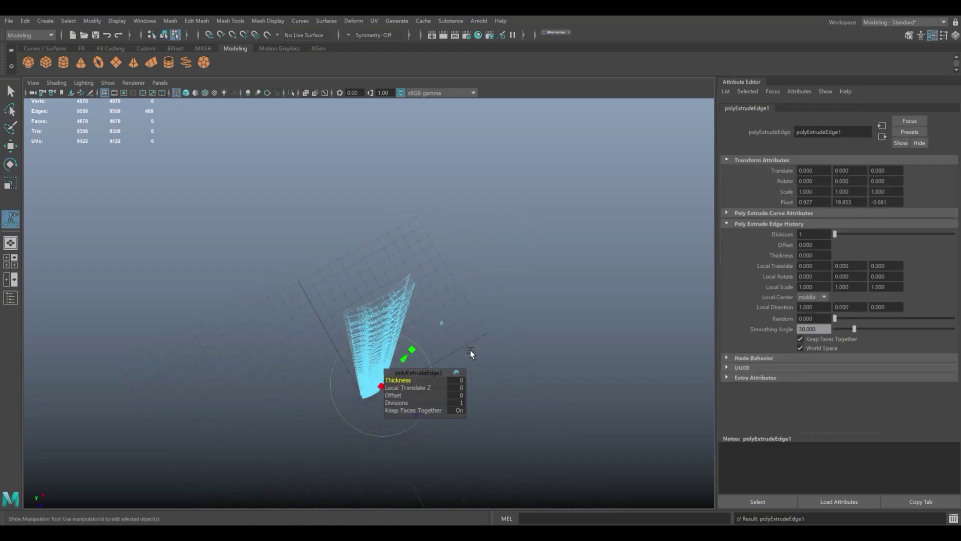
{"action": "key", "text": "w"}
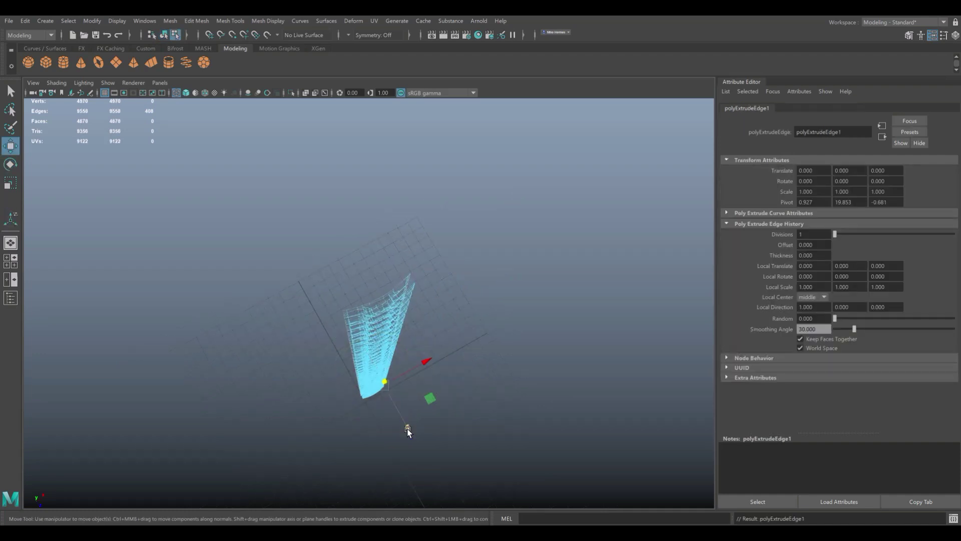
{"action": "left_click_drag", "start_coordinate": [408, 430], "coordinate": [405, 427]}
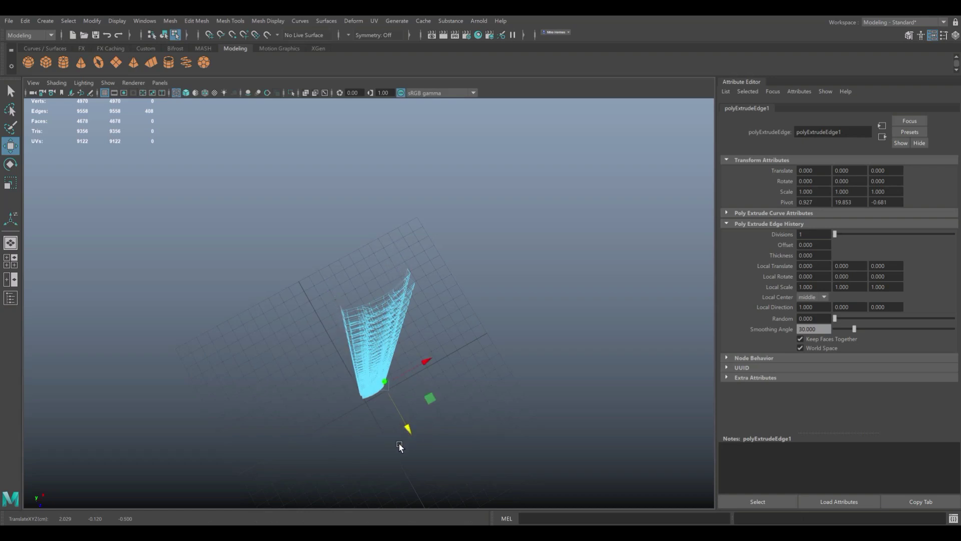
{"action": "key", "text": "r"}
{"action": "left_click_drag", "start_coordinate": [422, 362], "coordinate": [424, 361]}
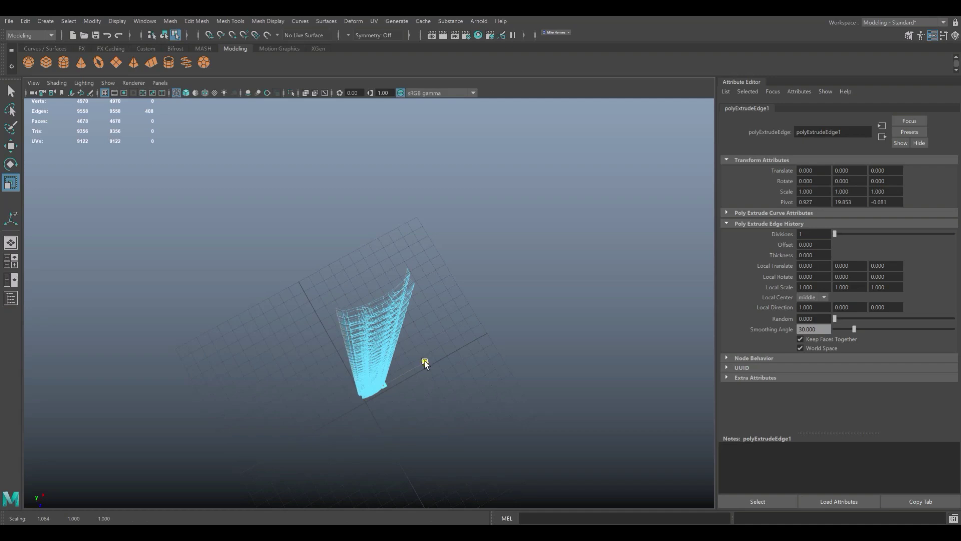
{"action": "left_click_drag", "start_coordinate": [424, 361], "coordinate": [424, 360]}
Step: Extrude the edges again, shift them, scale to about 1.035, and return to Object Mode
{"action": "key", "text": "ctrl+e"}
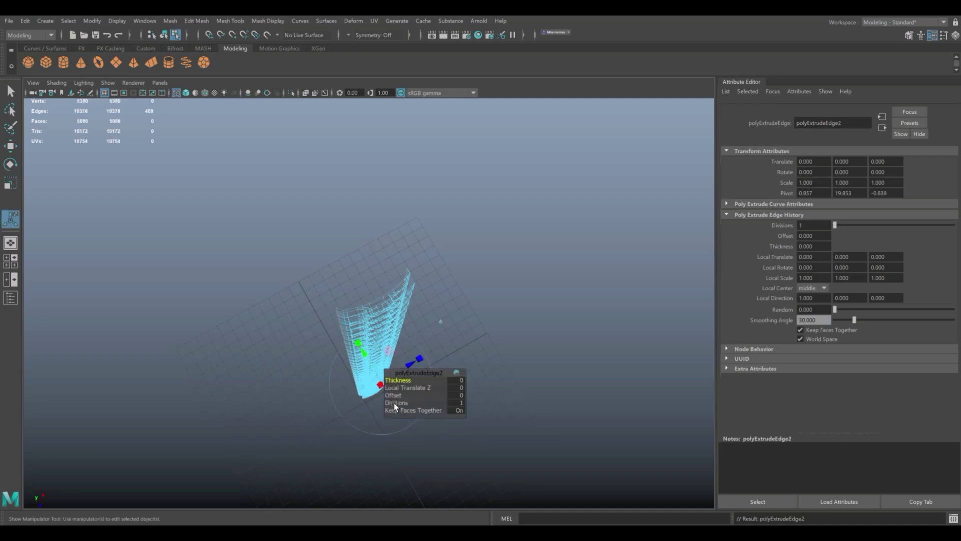
{"action": "key", "text": "w"}
{"action": "left_click_drag", "start_coordinate": [414, 435], "coordinate": [407, 429]}
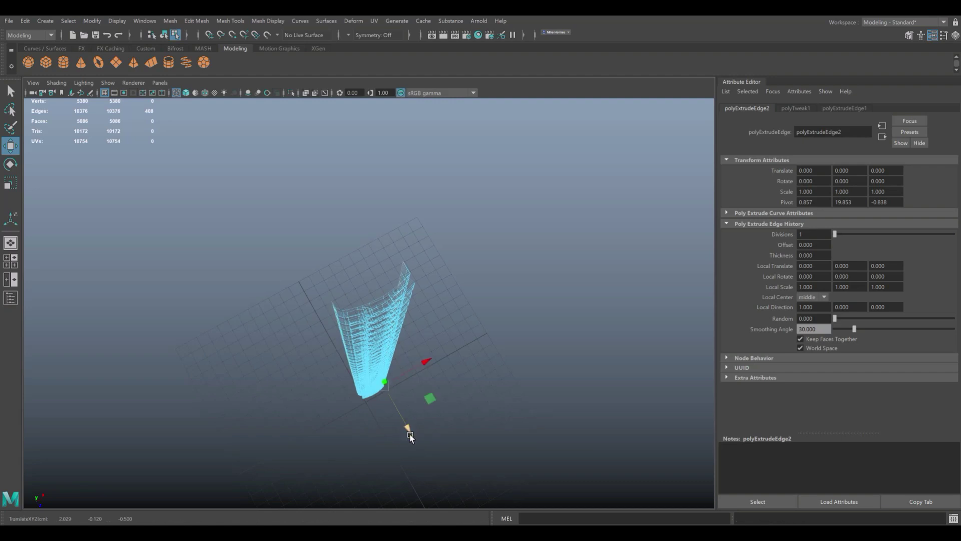
{"action": "key", "text": "r"}
{"action": "left_click_drag", "start_coordinate": [426, 361], "coordinate": [428, 360]}
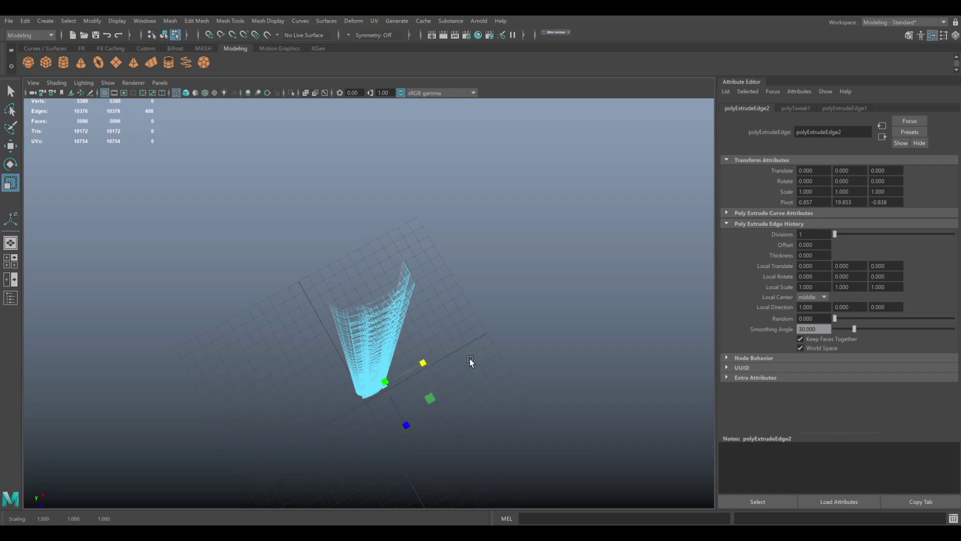
{"action": "right_click_drag", "start_coordinate": [378, 317], "coordinate": [429, 251]}
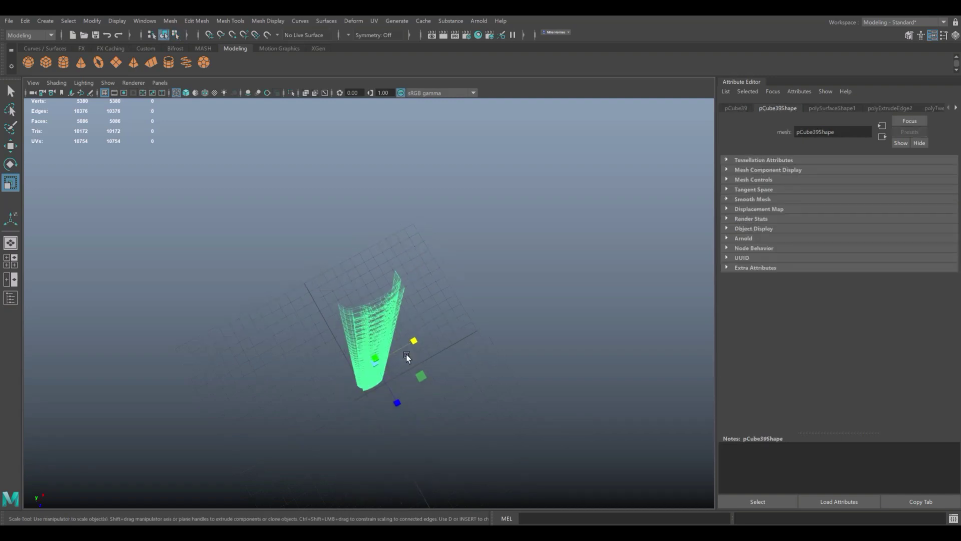
Step: Return to shaded view and add a Nonlinear Bend deformer to the upright tread strip
{"action": "key", "text": "5"}
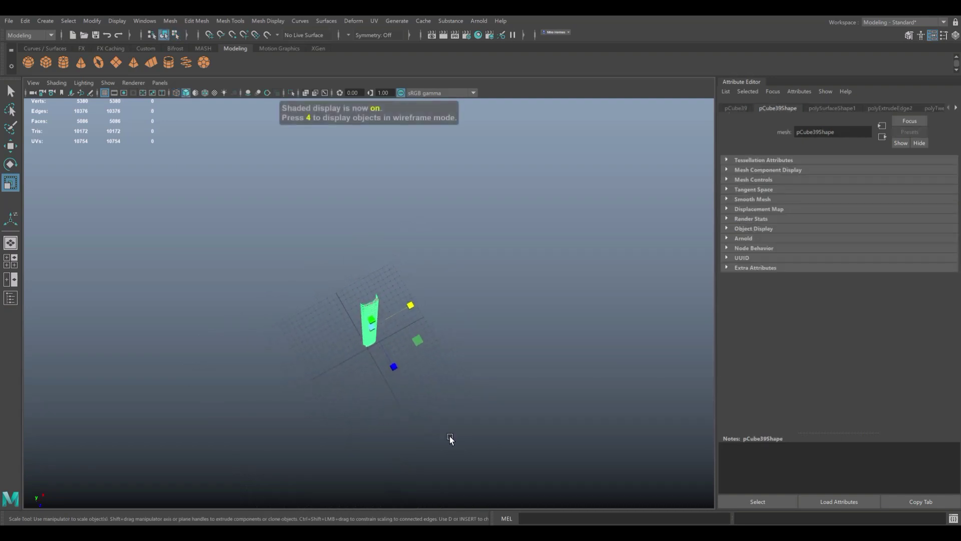
{"action": "left_click", "coordinate": [450, 440]}
{"action": "mouse_move", "coordinate": [460, 453]}
{"action": "left_mouse_down", "text": "alt"}
{"action": "mouse_move", "coordinate": [412, 440]}
{"action": "mouse_move", "coordinate": [381, 260]}
{"action": "left_mouse_up", "text": "alt"}
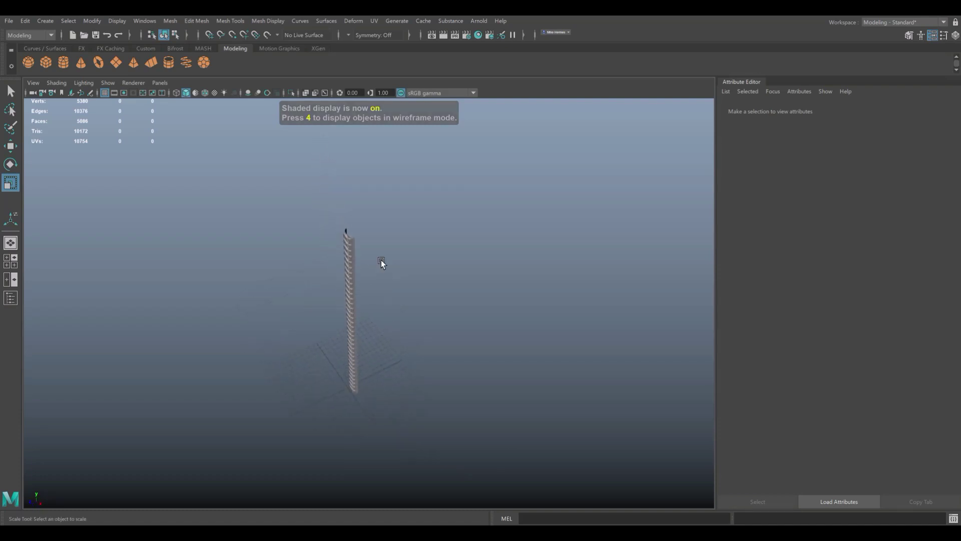
{"action": "left_click", "coordinate": [348, 264]}
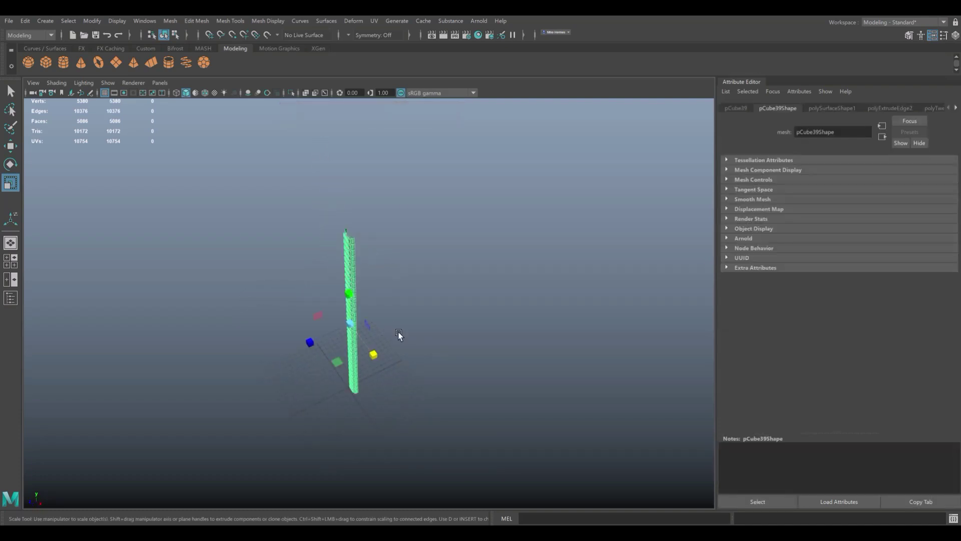
{"action": "left_click", "coordinate": [353, 21]}
{"action": "mouse_move", "coordinate": [402, 173]}
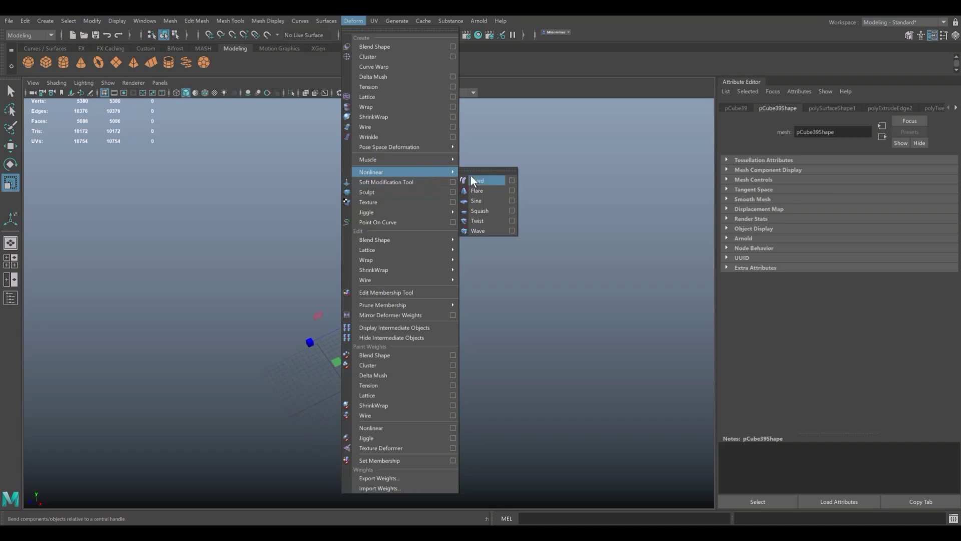
{"action": "left_click", "coordinate": [473, 179]}
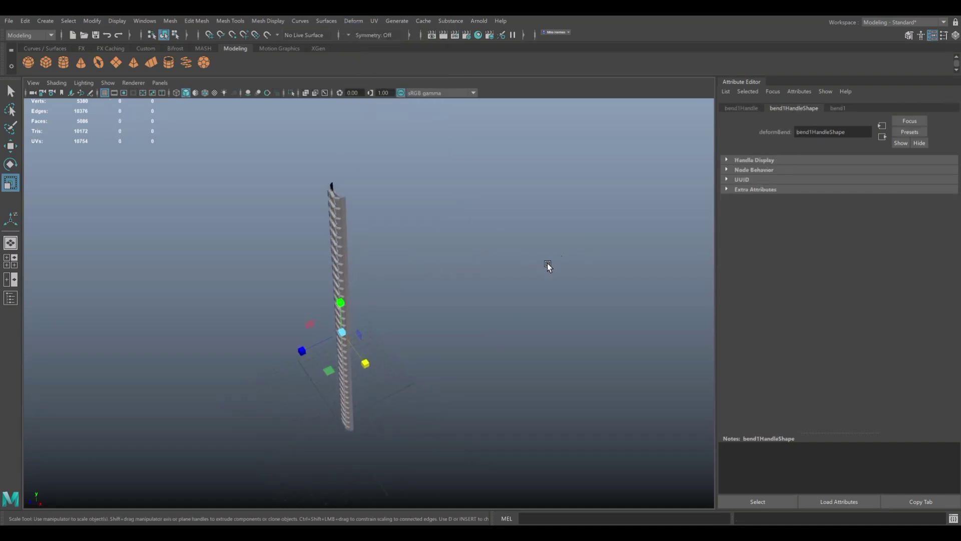
Step: Set bend1Handle Rotate Y to 90 and bend1 Curvature to 180
{"action": "left_click", "coordinate": [835, 110]}
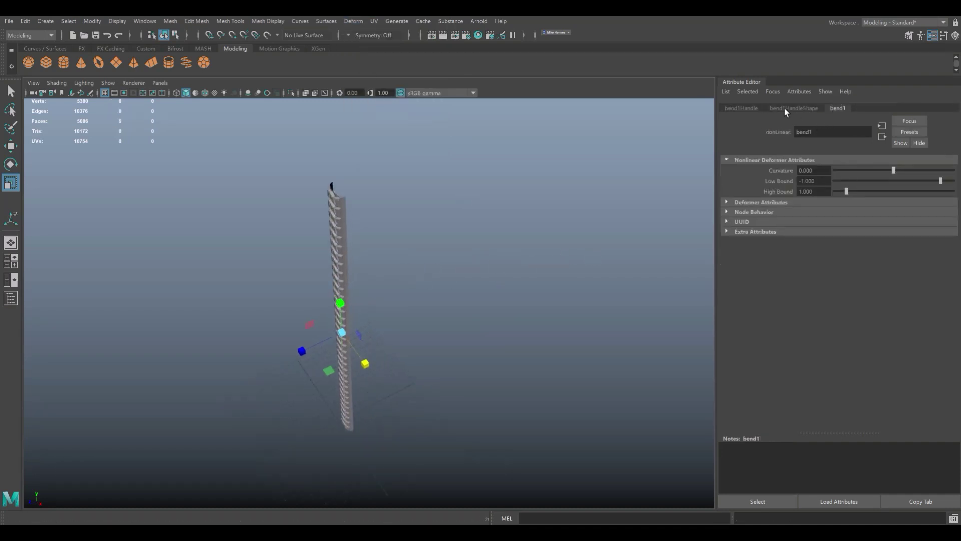
{"action": "left_click", "coordinate": [740, 108]}
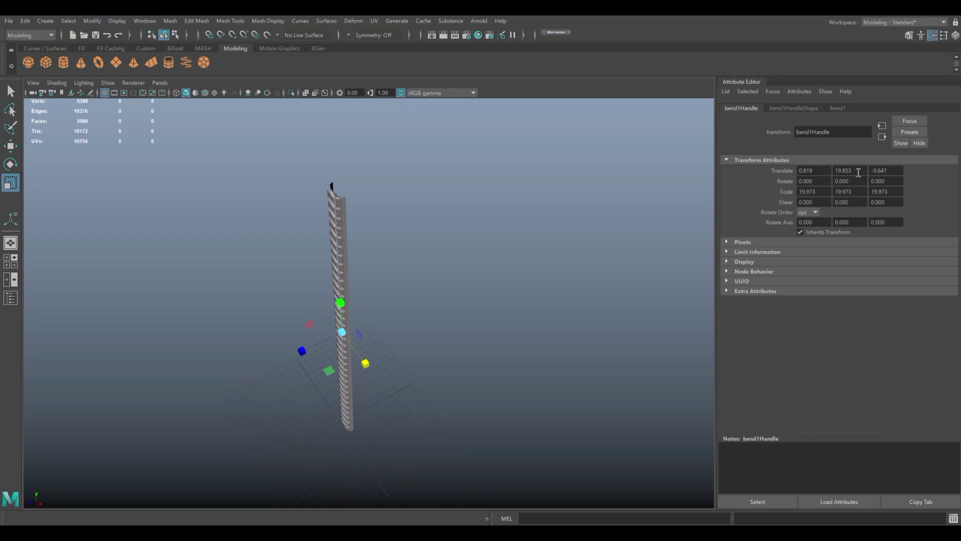
{"action": "left_click_drag", "start_coordinate": [858, 179], "coordinate": [776, 186]}
{"action": "type", "text": "90"}
{"action": "key", "text": "Return"}
{"action": "left_click", "coordinate": [838, 108]}
{"action": "left_click_drag", "start_coordinate": [891, 173], "coordinate": [953, 175]}
{"action": "mouse_move", "coordinate": [665, 244]}
{"action": "left_mouse_down", "text": "alt"}
{"action": "mouse_move", "coordinate": [570, 335]}
{"action": "mouse_move", "coordinate": [538, 342]}
{"action": "left_mouse_up", "text": "alt"}
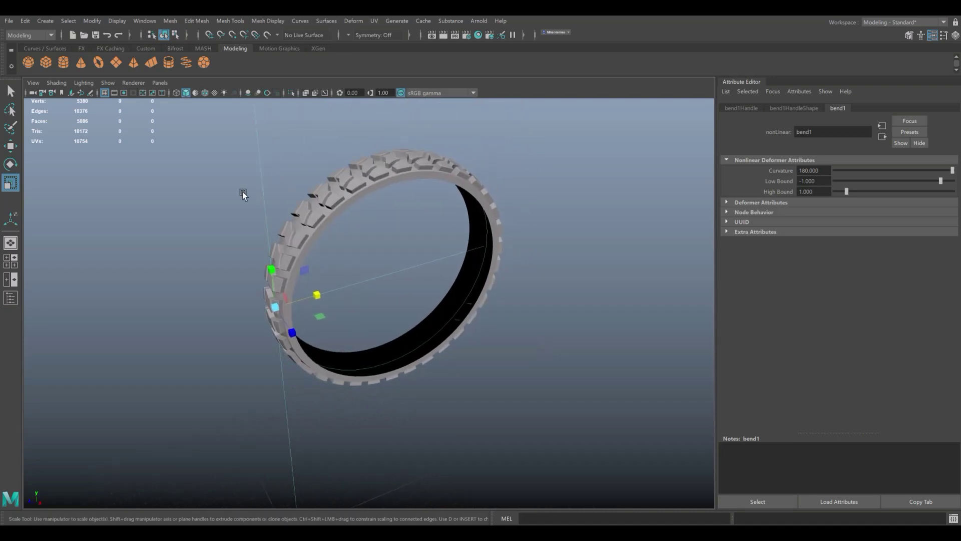
Step: Delete the tire's history to bake in the bend
{"action": "left_click", "coordinate": [465, 308]}
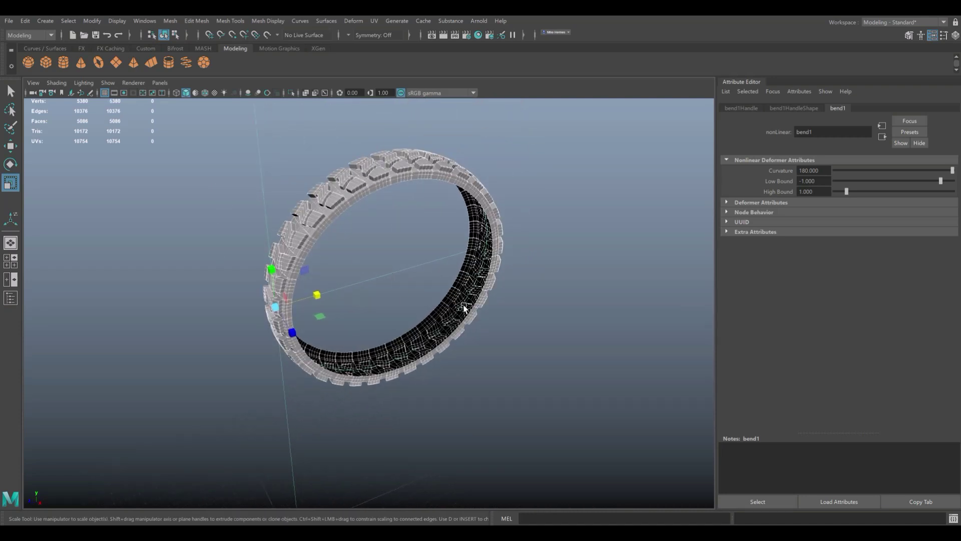
{"action": "left_click", "coordinate": [24, 21]}
{"action": "mouse_move", "coordinate": [54, 139]}
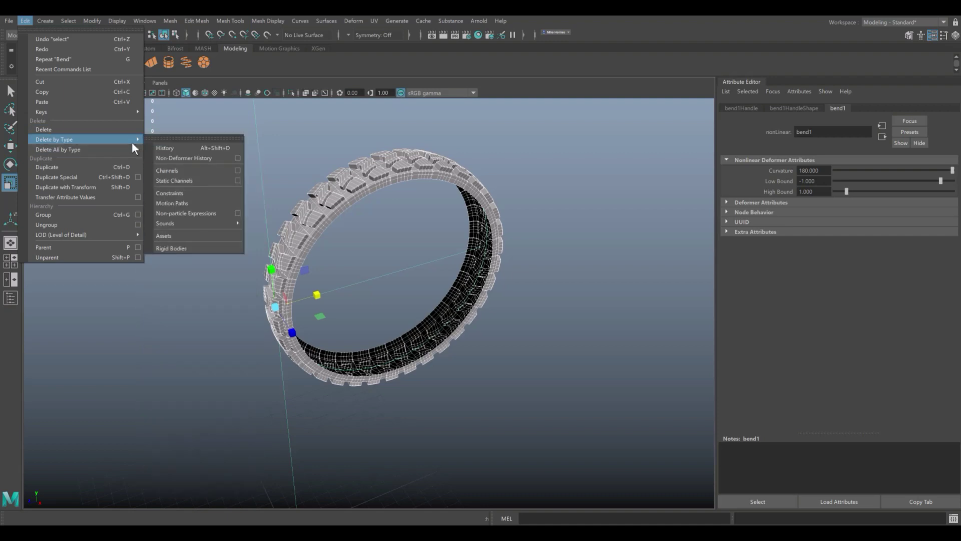
{"action": "left_click", "coordinate": [161, 147]}
{"action": "scroll", "coordinate": [446, 232], "scroll_direction": "down", "scroll_amount": 3}
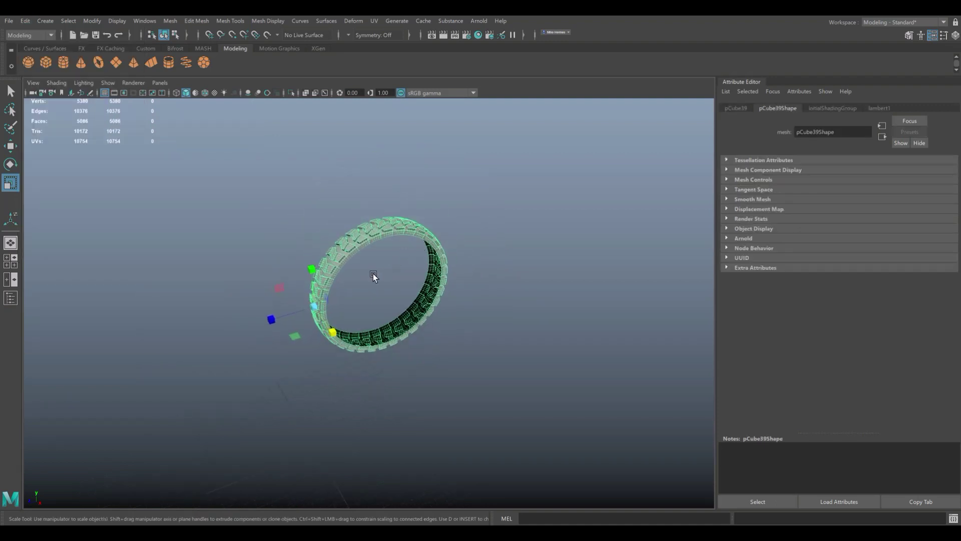
Step: Select all the tire's vertices with F8 and merge them with Edit Mesh > Merge
{"action": "right_click_drag", "start_coordinate": [386, 222], "coordinate": [343, 221]}
{"action": "key", "text": "F8"}
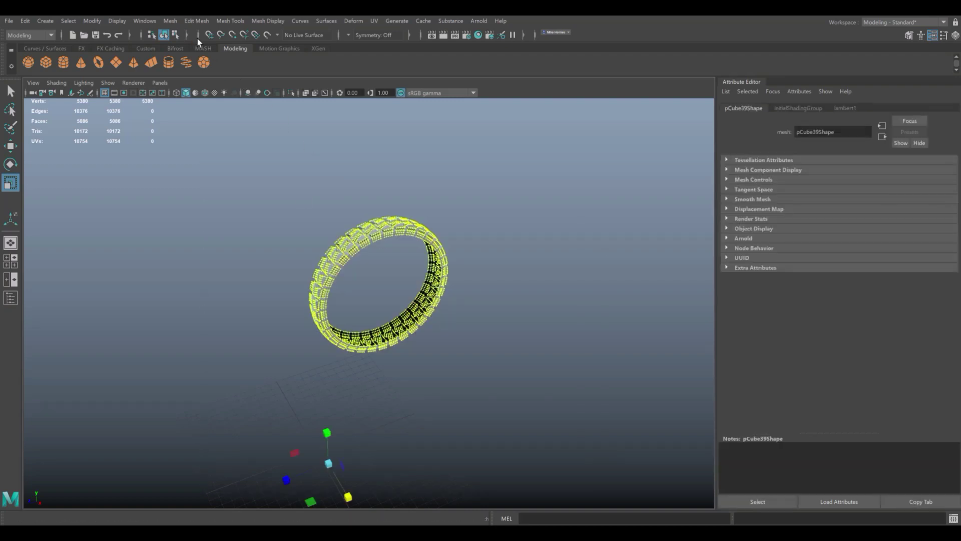
{"action": "left_click", "coordinate": [194, 22]}
{"action": "left_click", "coordinate": [222, 125]}
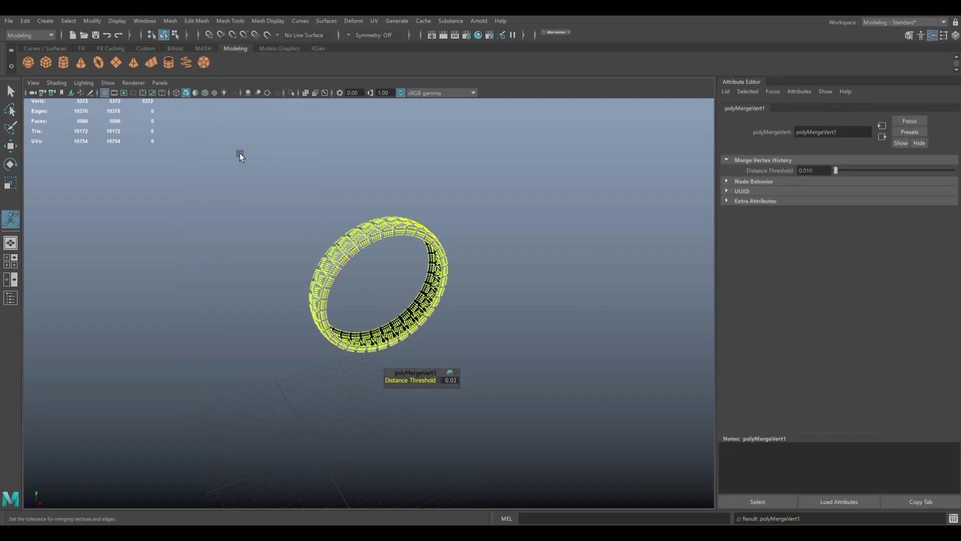
{"action": "left_click", "coordinate": [526, 350]}
{"action": "scroll", "coordinate": [524, 350], "scroll_direction": "up", "scroll_amount": 3}
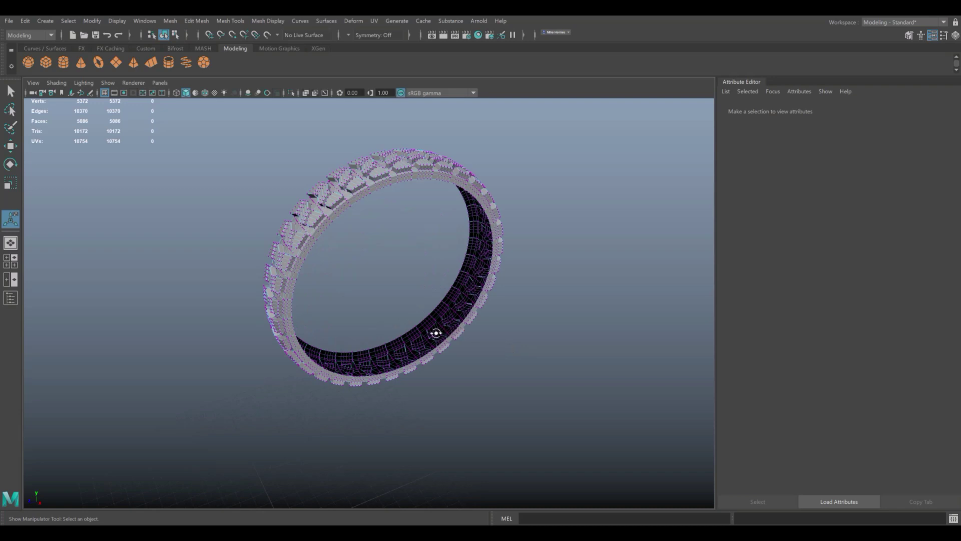
{"action": "left_click_drag", "start_coordinate": [436, 333], "coordinate": [436, 350], "text": "alt"}
{"action": "scroll", "coordinate": [437, 375], "scroll_direction": "down", "scroll_amount": 3}
{"action": "mouse_move", "coordinate": [440, 408]}
{"action": "left_mouse_down", "text": "alt"}
{"action": "mouse_move", "coordinate": [424, 415]}
{"action": "mouse_move", "coordinate": [500, 414]}
{"action": "left_mouse_up", "text": "alt"}
{"action": "scroll", "coordinate": [574, 418], "scroll_direction": "up", "scroll_amount": 3}
{"action": "scroll", "coordinate": [497, 387], "scroll_direction": "up", "scroll_amount": 2}
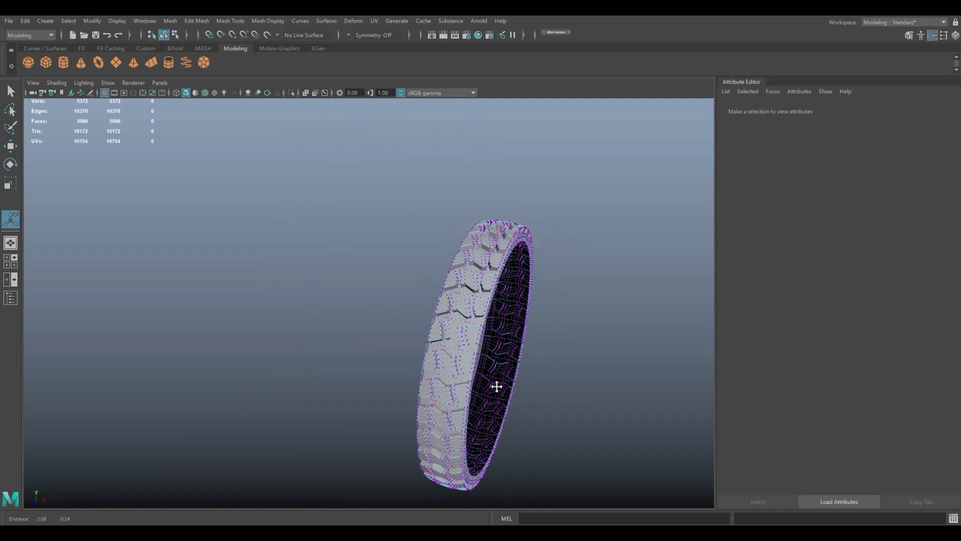
{"action": "scroll", "coordinate": [436, 382], "scroll_direction": "up", "scroll_amount": 2}
{"action": "scroll", "coordinate": [438, 383], "scroll_direction": "up", "scroll_amount": 2}
{"action": "scroll", "coordinate": [438, 382], "scroll_direction": "up", "scroll_amount": 2}
Step: Return the tire to Object Mode, enable Smooth Mesh Preview (3), deselect, and orbit around it
{"action": "right_click", "coordinate": [346, 190]}
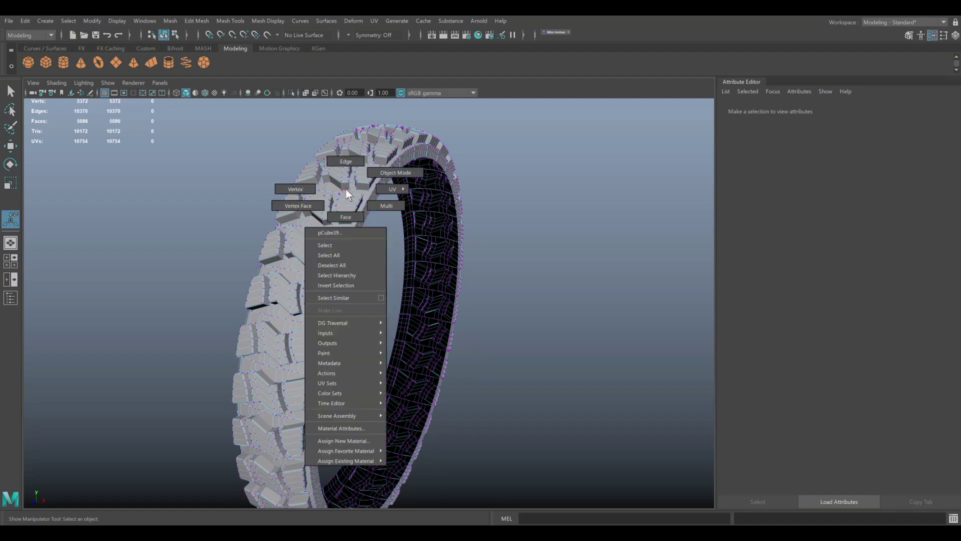
{"action": "right_click_drag", "start_coordinate": [346, 190], "coordinate": [406, 172]}
{"action": "key", "text": "3"}
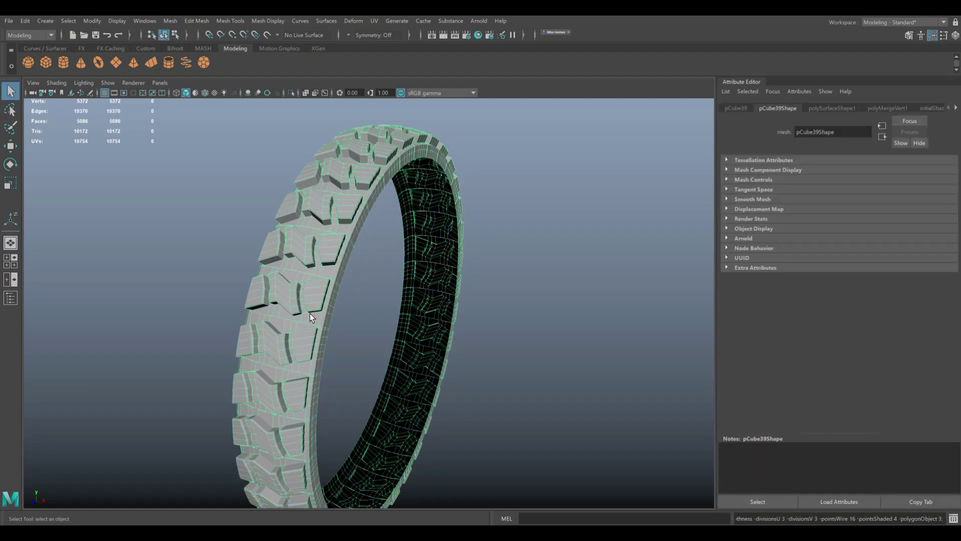
{"action": "left_click", "coordinate": [525, 311]}
{"action": "mouse_move", "coordinate": [513, 333]}
{"action": "left_mouse_down", "text": "alt"}
{"action": "mouse_move", "coordinate": [514, 346]}
{"action": "mouse_move", "coordinate": [502, 348]}
{"action": "left_mouse_up", "text": "alt"}
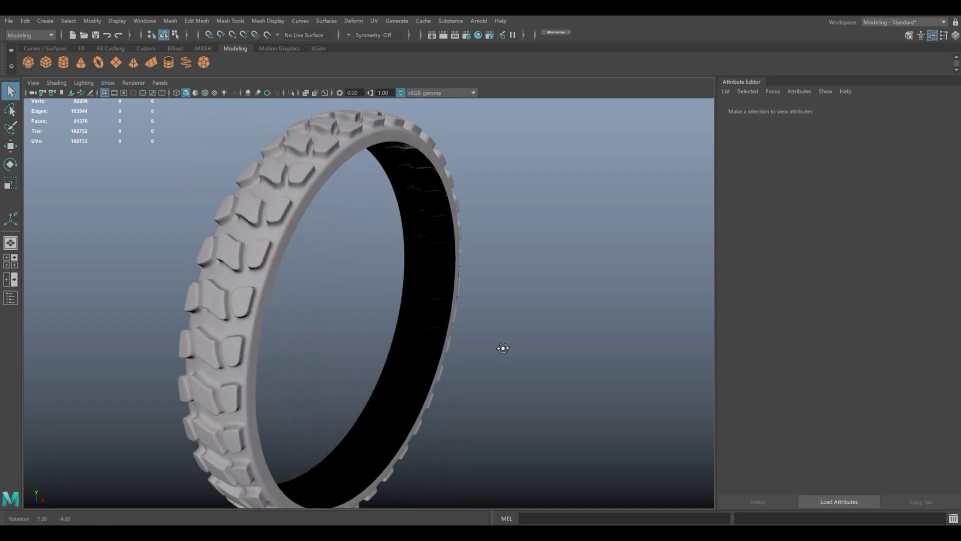
{"action": "middle_click_drag", "start_coordinate": [453, 350], "coordinate": [521, 347], "text": "alt"}
{"action": "left_click_drag", "start_coordinate": [521, 347], "coordinate": [524, 370], "text": "alt"}
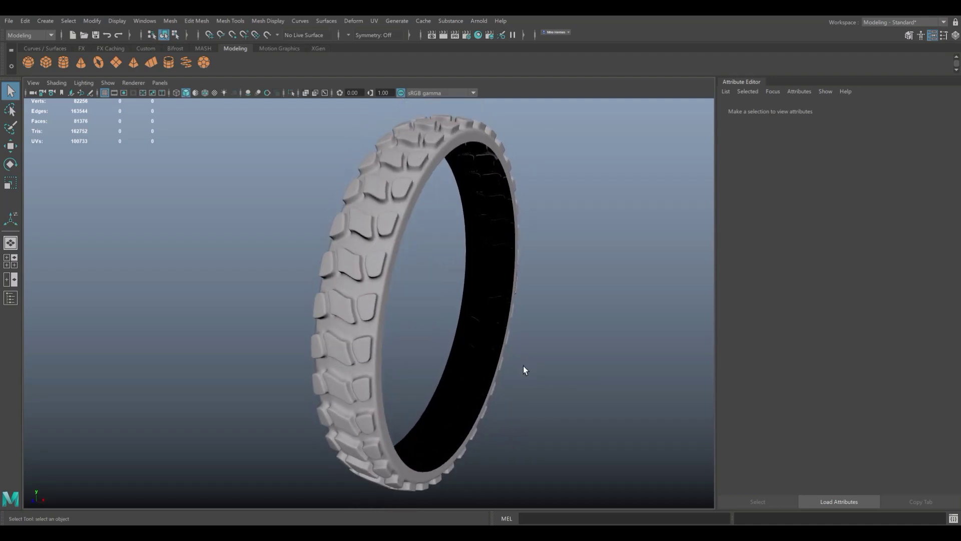